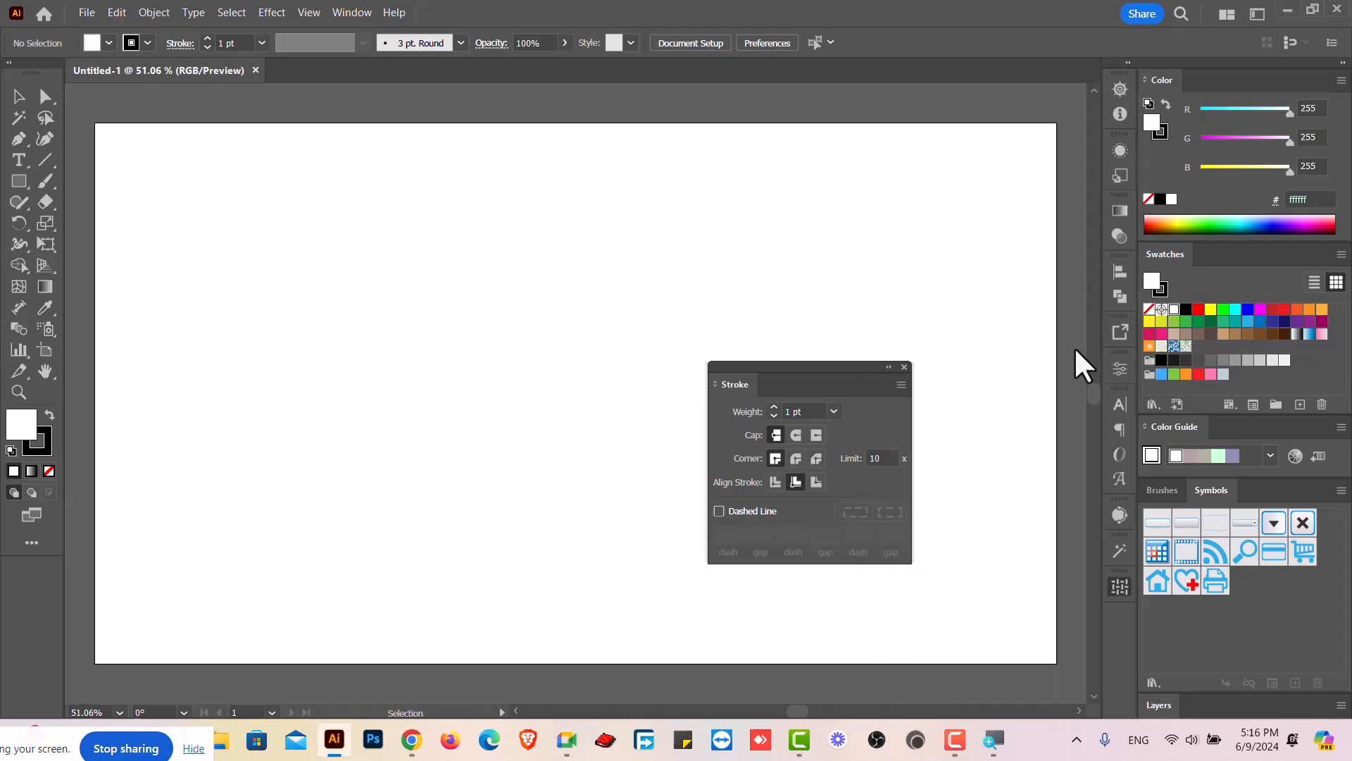
Step: Reset the RoToN workspace, and detach the Stroke panel from its group and close it
{"action": "left_click", "coordinate": [1258, 15]}
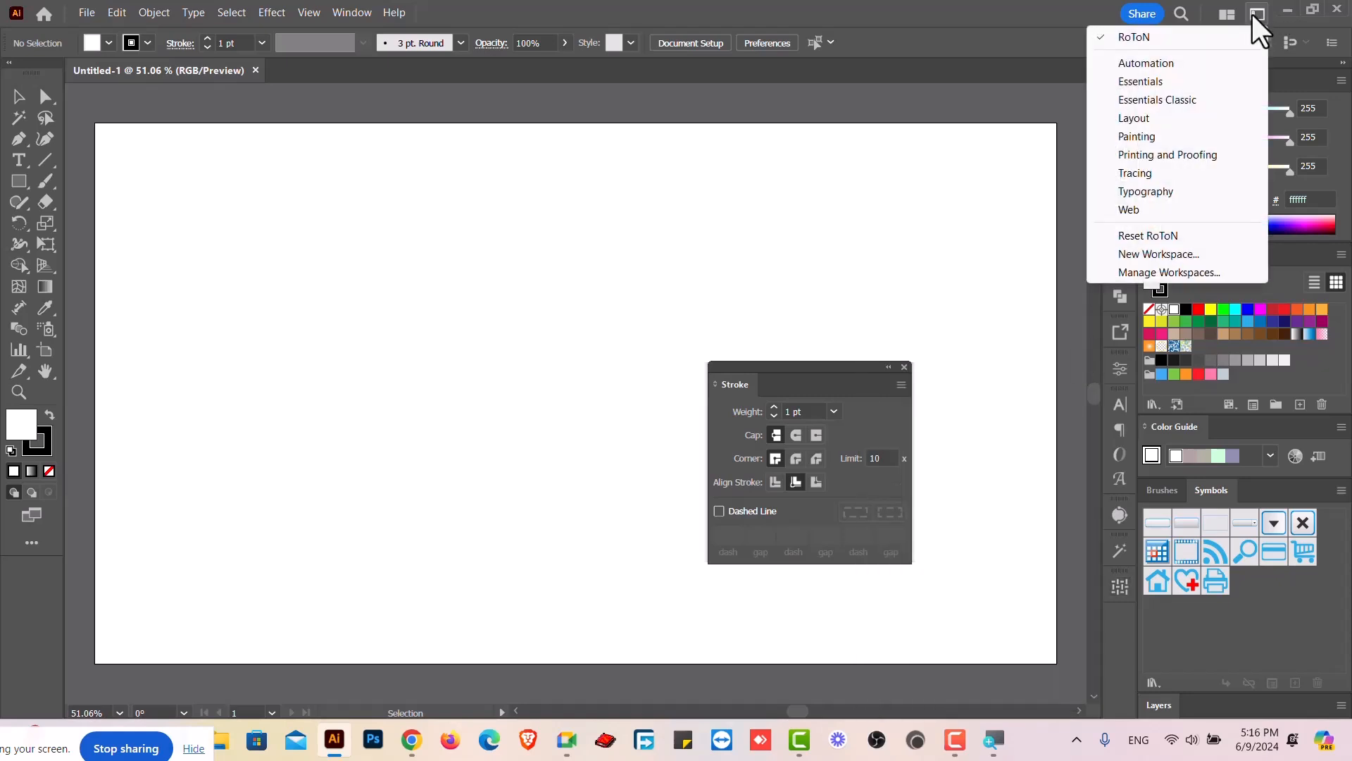
{"action": "left_click", "coordinate": [1163, 237]}
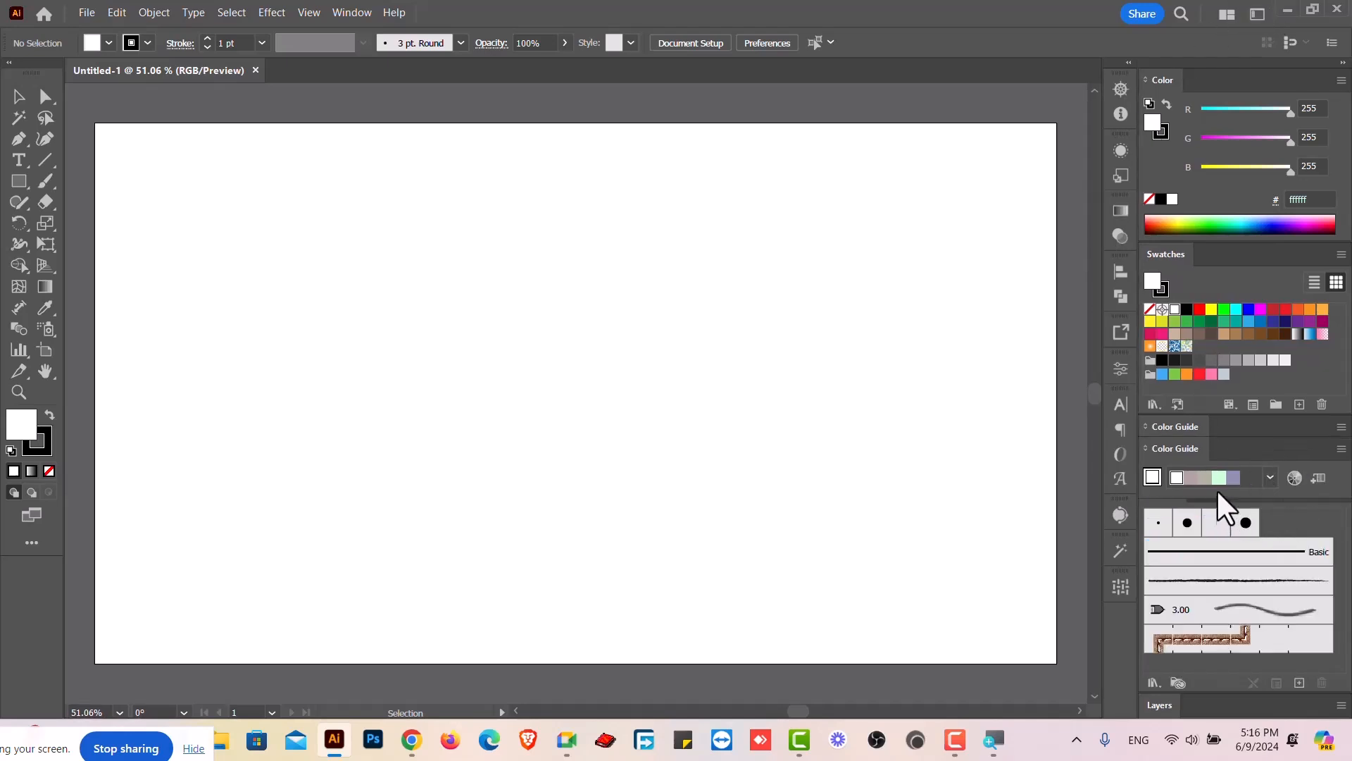
{"action": "left_click", "coordinate": [1220, 512]}
{"action": "mouse_move", "coordinate": [1218, 514]}
{"action": "left_mouse_down"}
{"action": "mouse_move", "coordinate": [857, 310]}
{"action": "mouse_move", "coordinate": [759, 202]}
{"action": "left_mouse_up"}
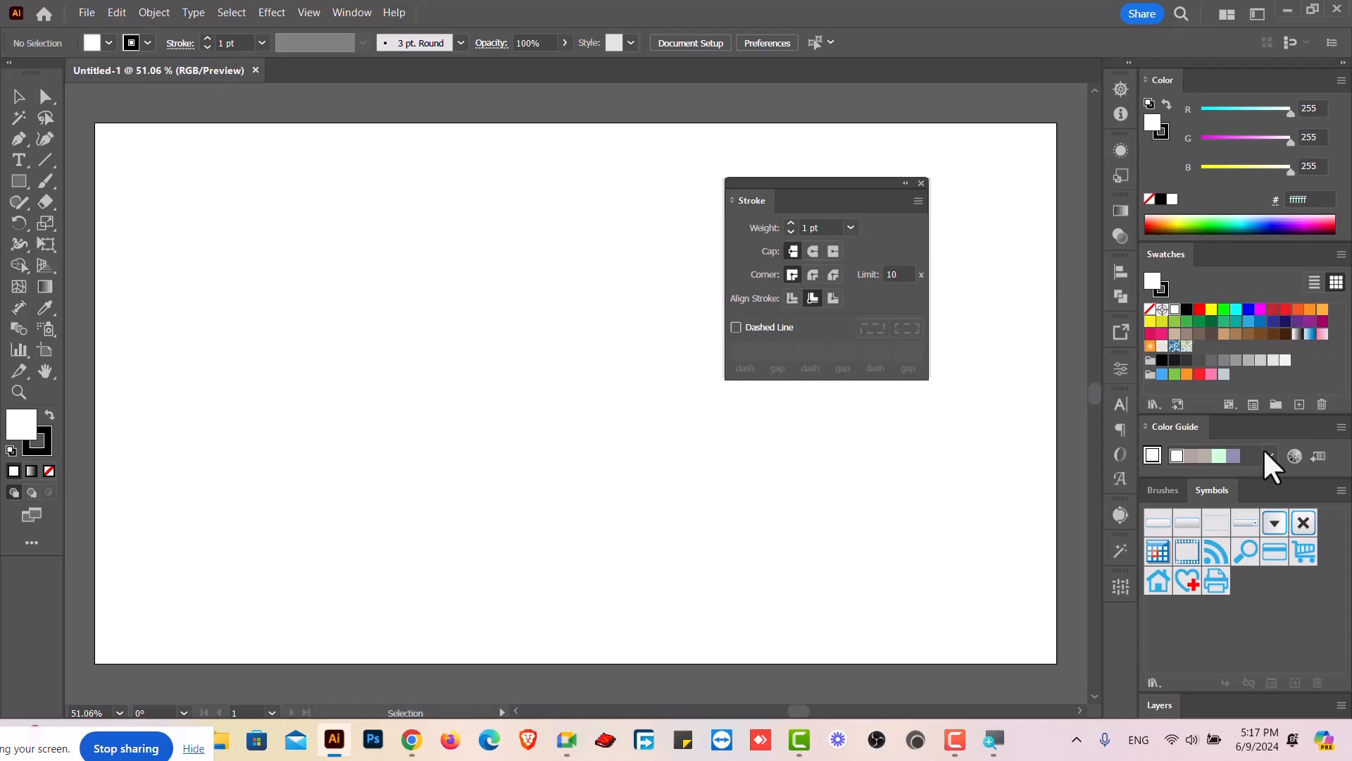
{"action": "mouse_move", "coordinate": [759, 204]}
{"action": "left_mouse_down"}
{"action": "mouse_move", "coordinate": [972, 328]}
{"action": "mouse_move", "coordinate": [1138, 488]}
{"action": "mouse_move", "coordinate": [1201, 511]}
{"action": "mouse_move", "coordinate": [1249, 508]}
{"action": "mouse_move", "coordinate": [1298, 483]}
{"action": "mouse_move", "coordinate": [1237, 537]}
{"action": "mouse_move", "coordinate": [1222, 517]}
{"action": "mouse_move", "coordinate": [815, 323]}
{"action": "mouse_move", "coordinate": [984, 256]}
{"action": "left_mouse_up"}
{"action": "left_click", "coordinate": [963, 238]}
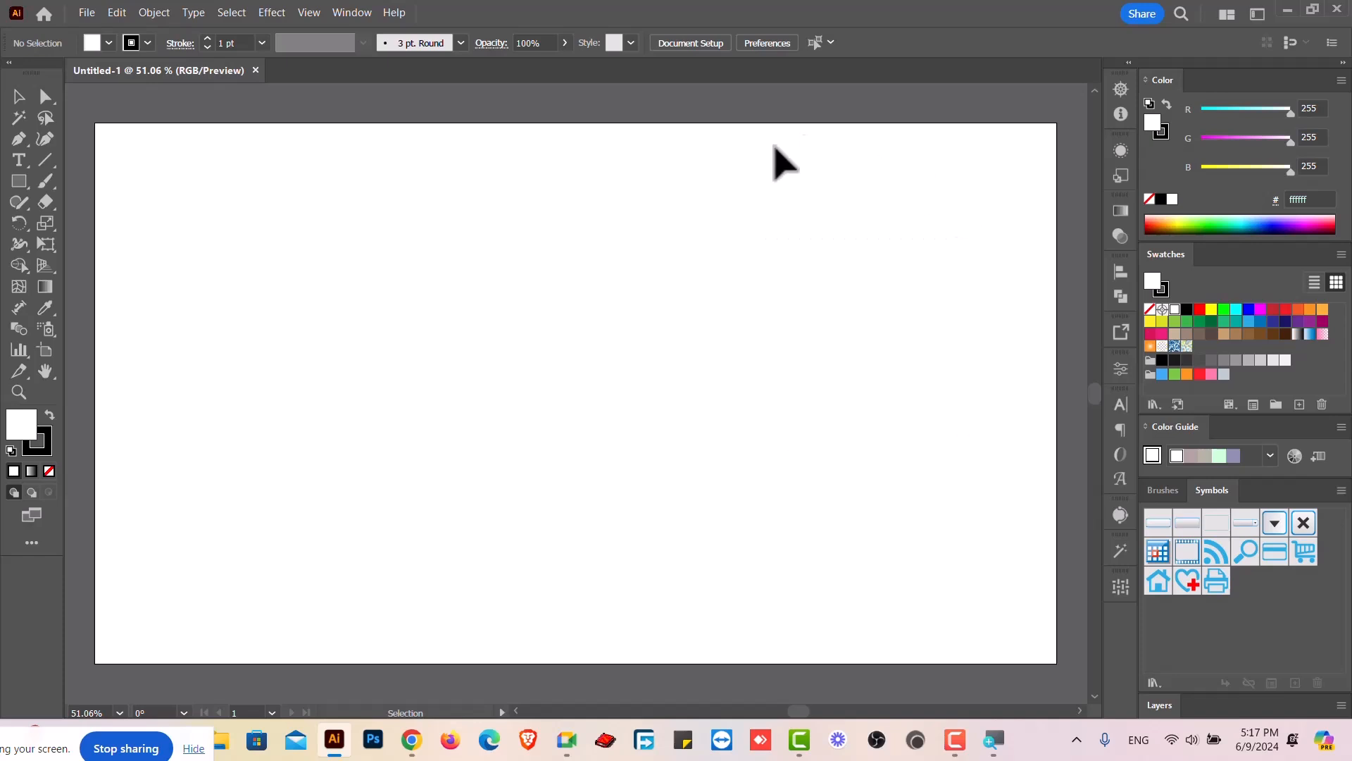
Step: Detach the Color panel from the dock and close it
{"action": "left_click", "coordinate": [356, 13]}
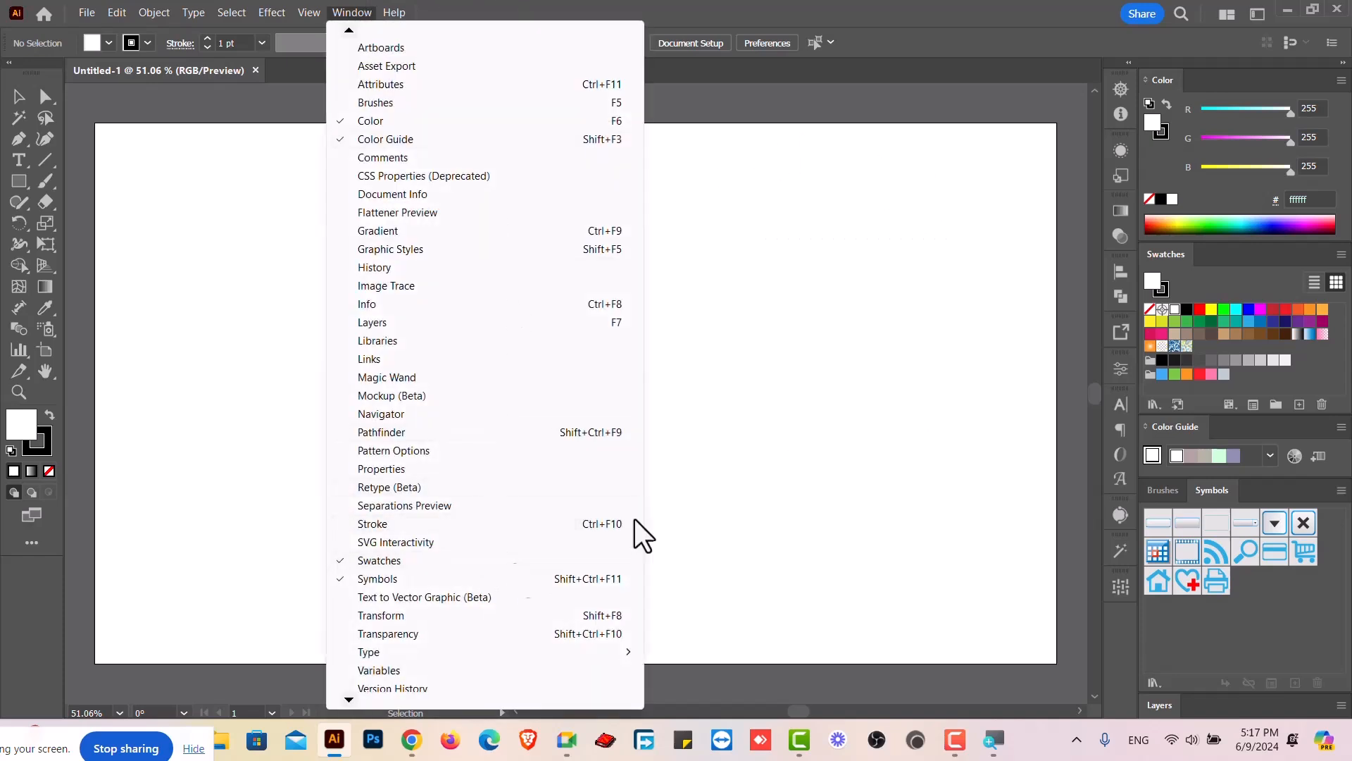
{"action": "left_click", "coordinate": [890, 5]}
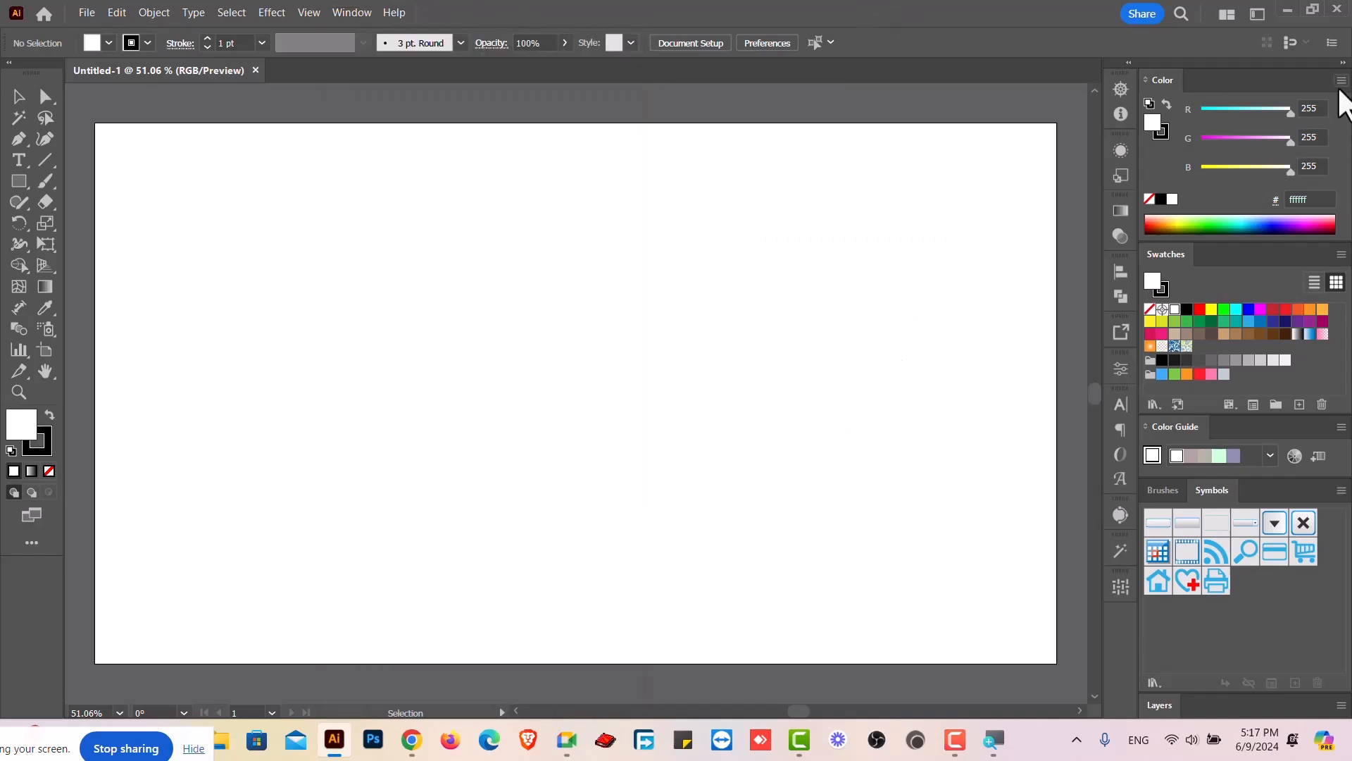
{"action": "left_click_drag", "start_coordinate": [1166, 80], "coordinate": [714, 103]}
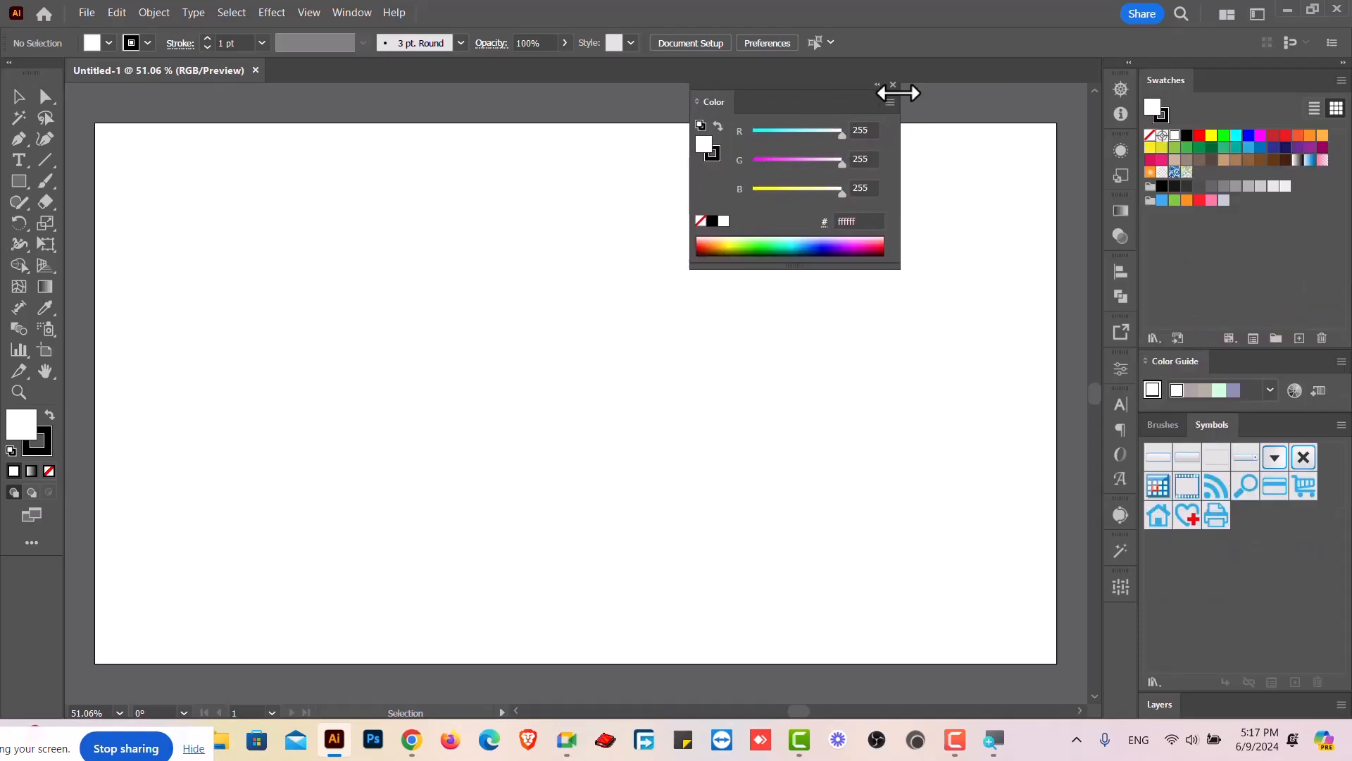
{"action": "left_click", "coordinate": [893, 85]}
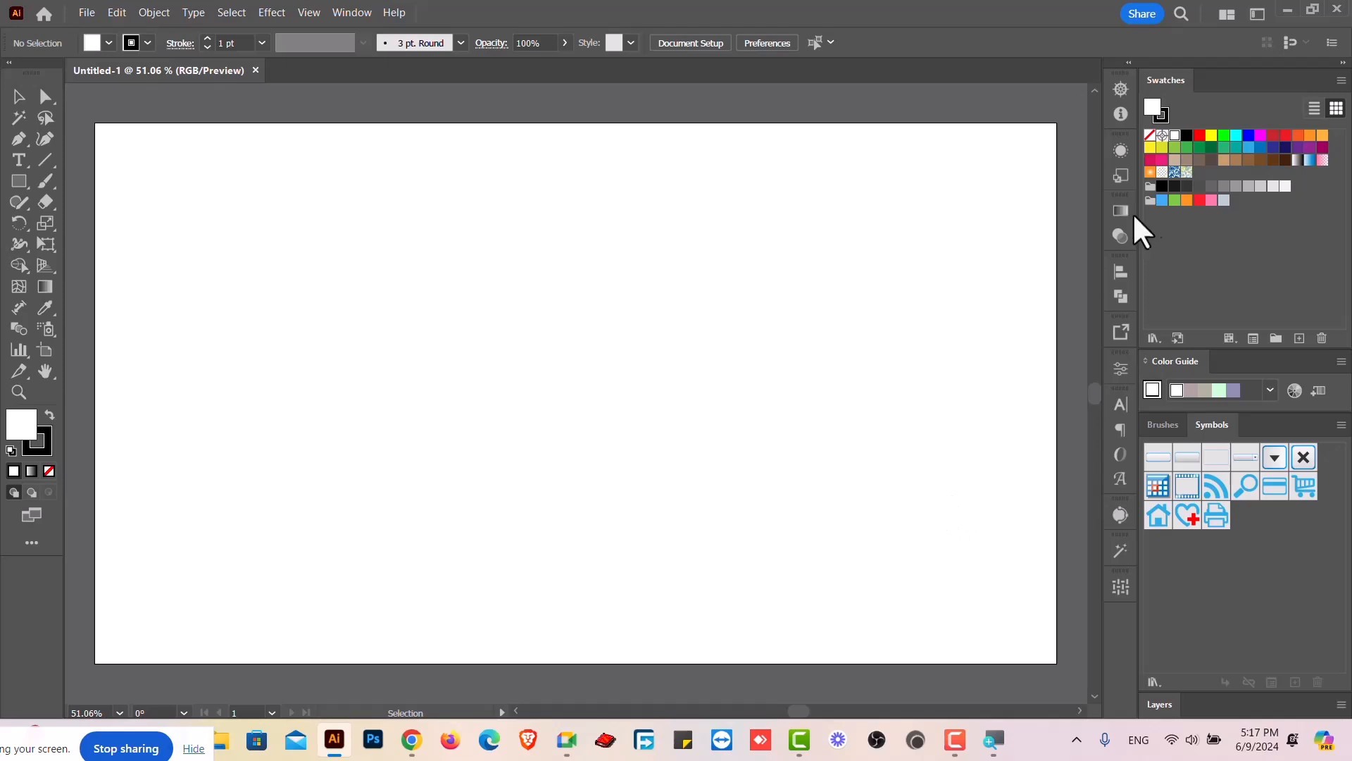
Step: Reset the RoToN workspace and float the Stroke panel over the artboard
{"action": "left_click", "coordinate": [1258, 16]}
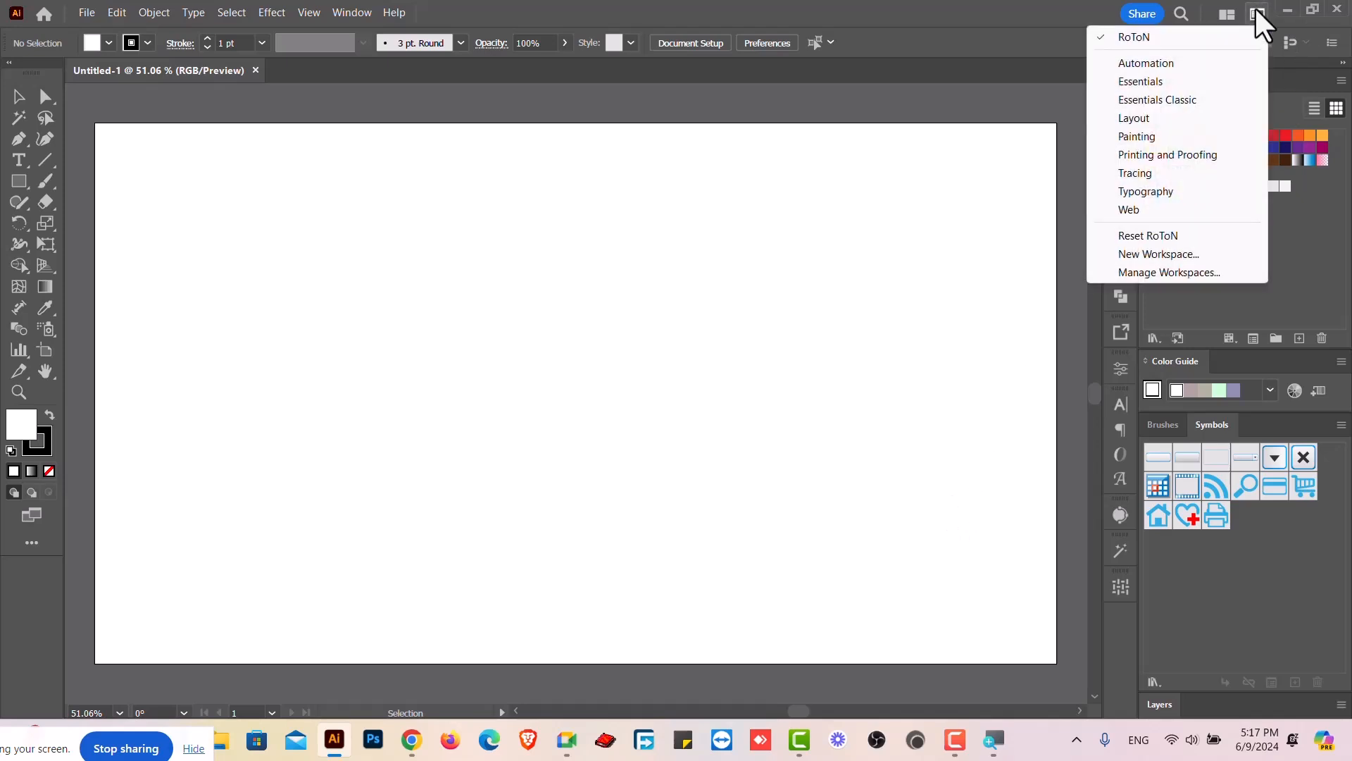
{"action": "left_click", "coordinate": [1199, 236]}
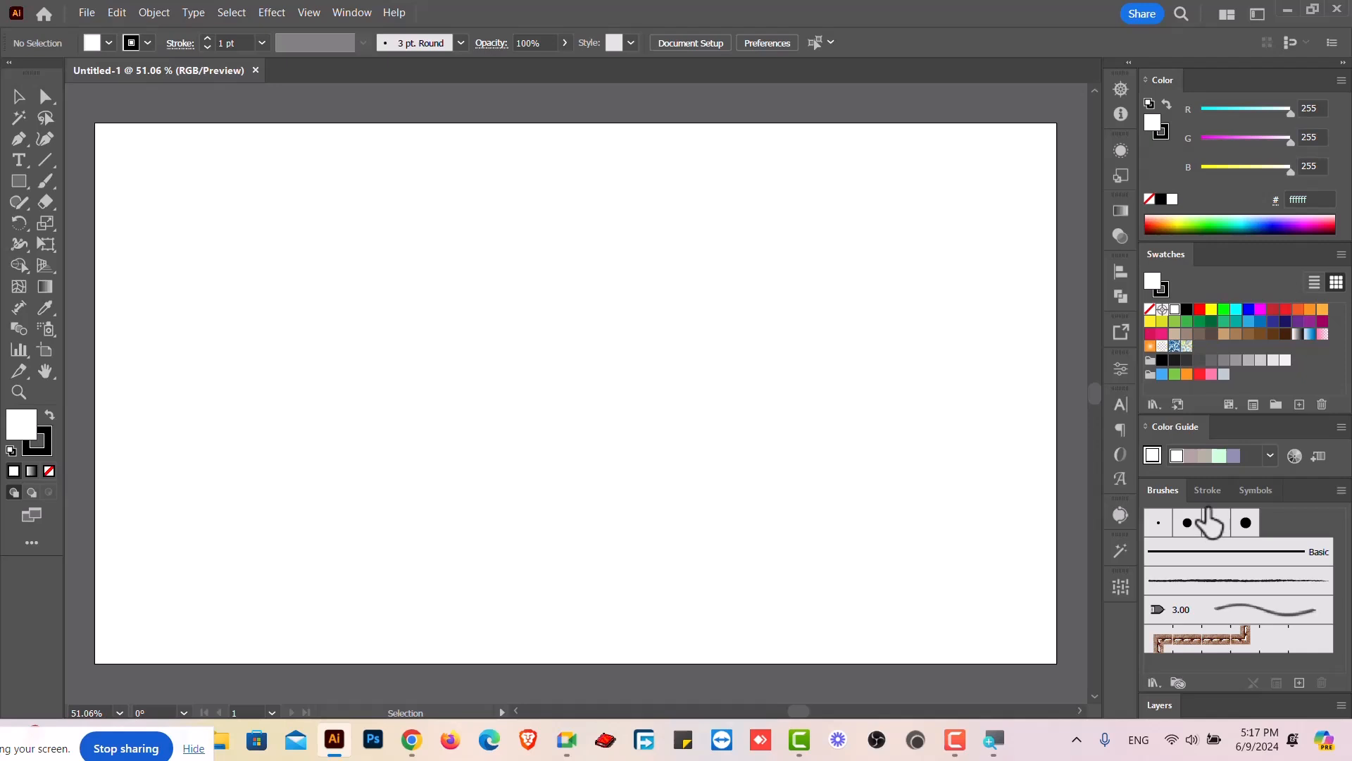
{"action": "left_click", "coordinate": [1202, 493]}
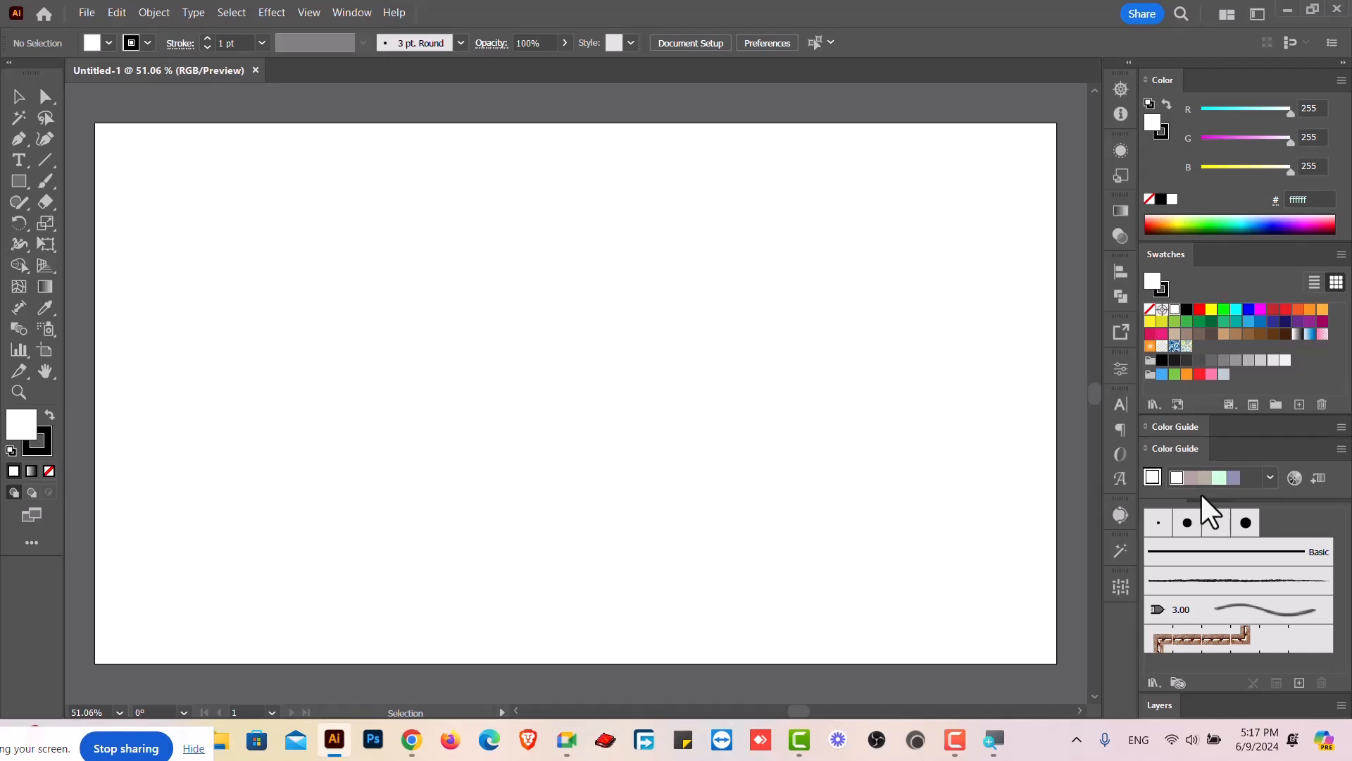
{"action": "mouse_move", "coordinate": [1212, 522]}
{"action": "left_mouse_down"}
{"action": "mouse_move", "coordinate": [936, 353]}
{"action": "mouse_move", "coordinate": [794, 242]}
{"action": "left_mouse_up"}
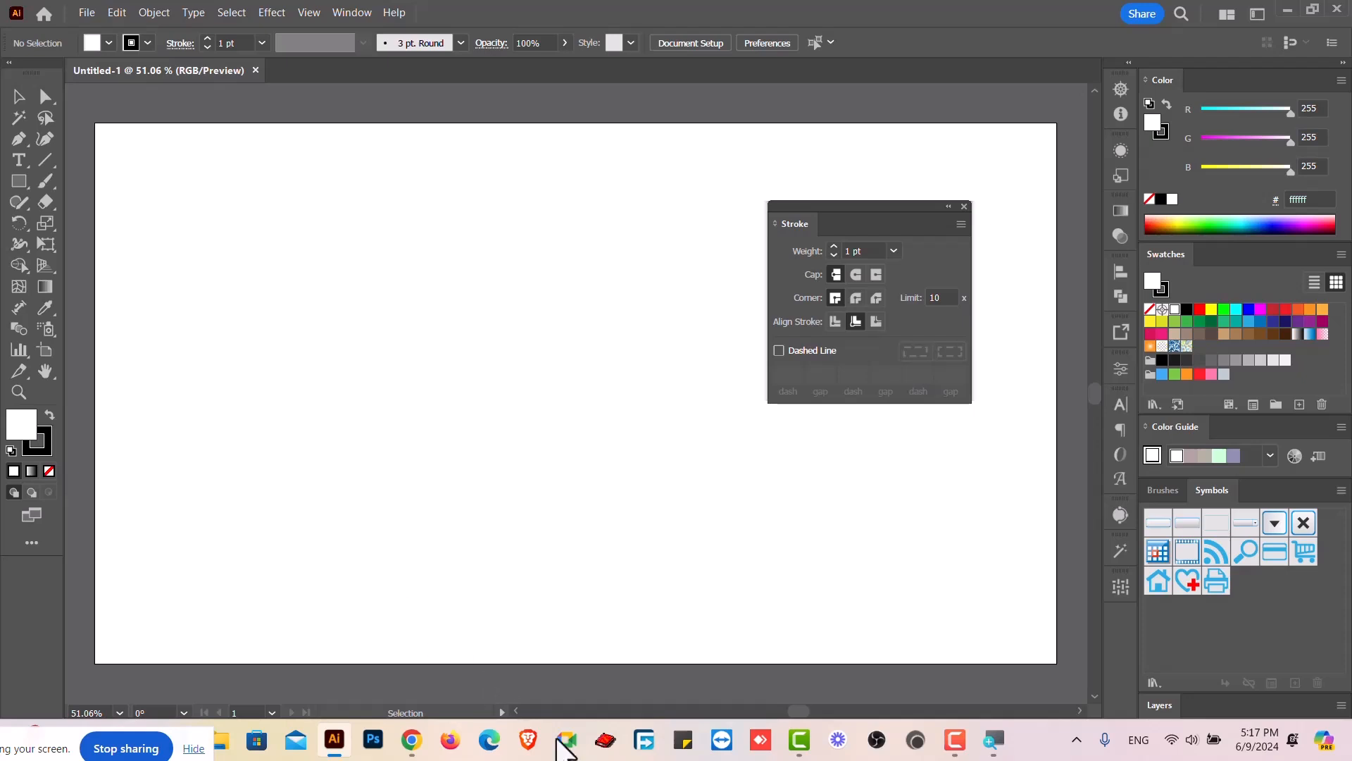
{"action": "left_click_drag", "start_coordinate": [828, 227], "coordinate": [876, 213]}
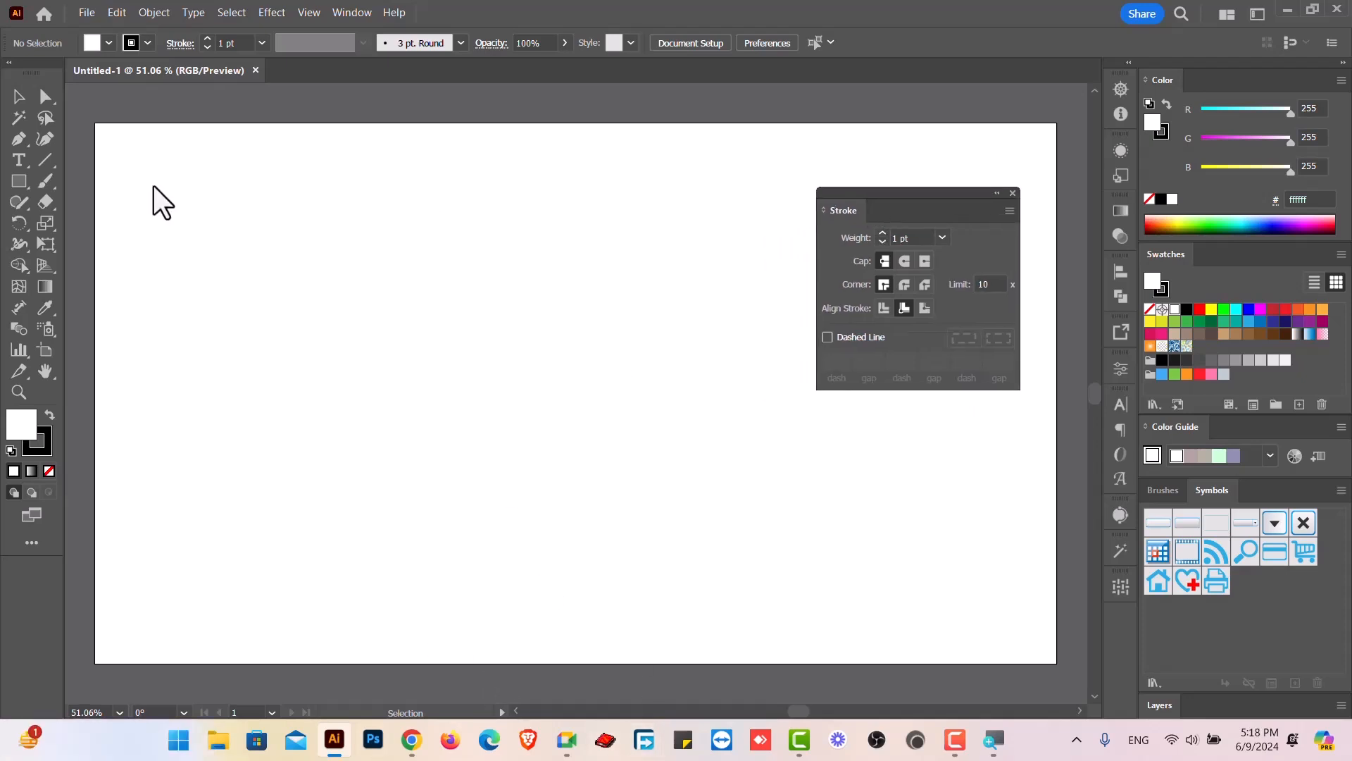
Step: Draw a rectangle in the upper-left area of the artboard and fill it with orange fbb03b
{"action": "left_click", "coordinate": [21, 181]}
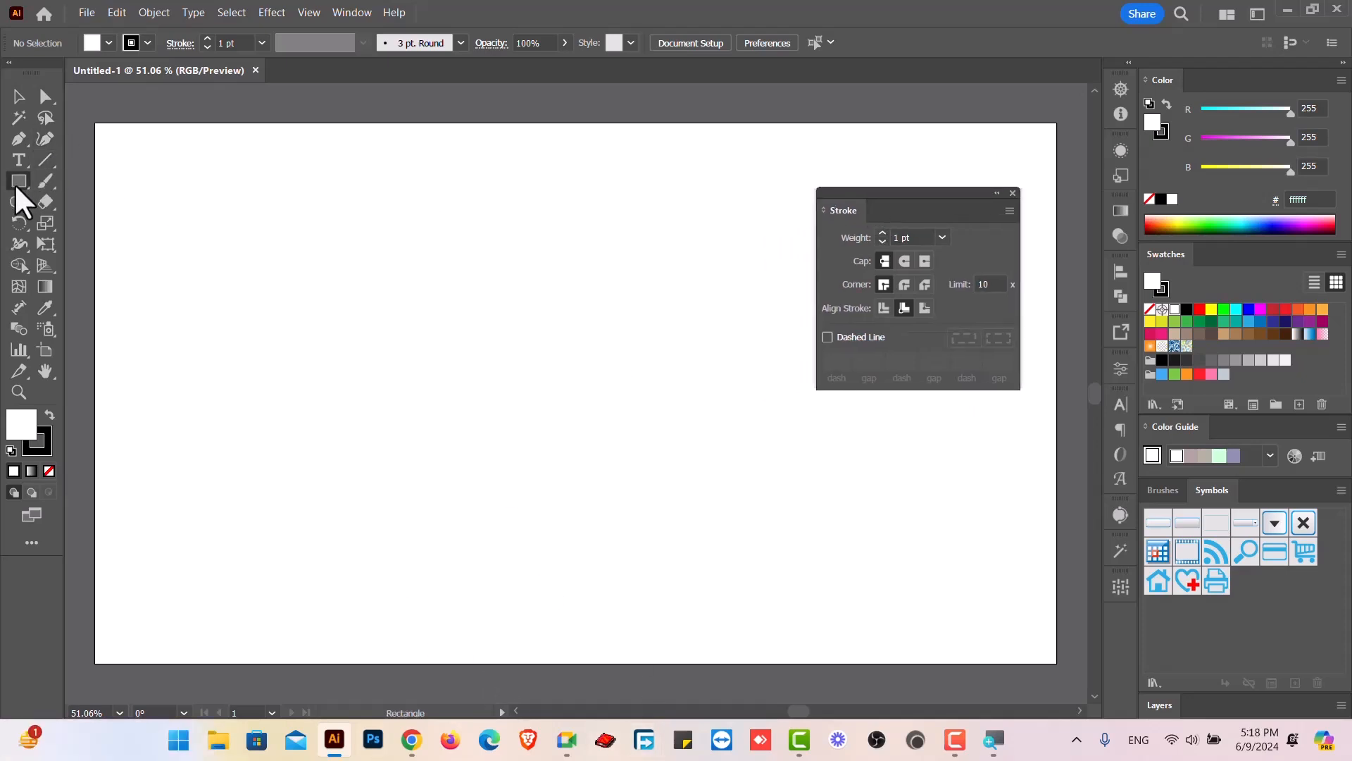
{"action": "left_click_drag", "start_coordinate": [229, 208], "coordinate": [389, 341]}
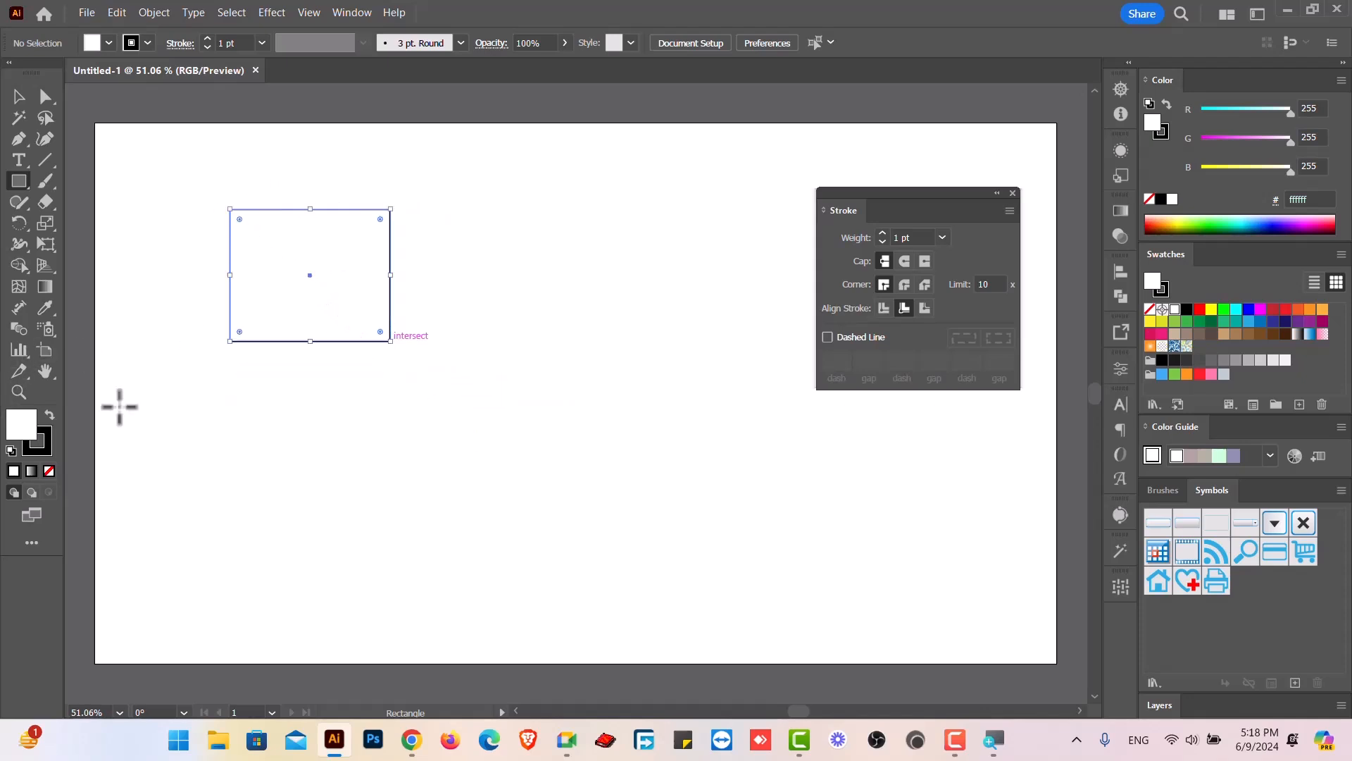
{"action": "left_click", "coordinate": [1323, 308]}
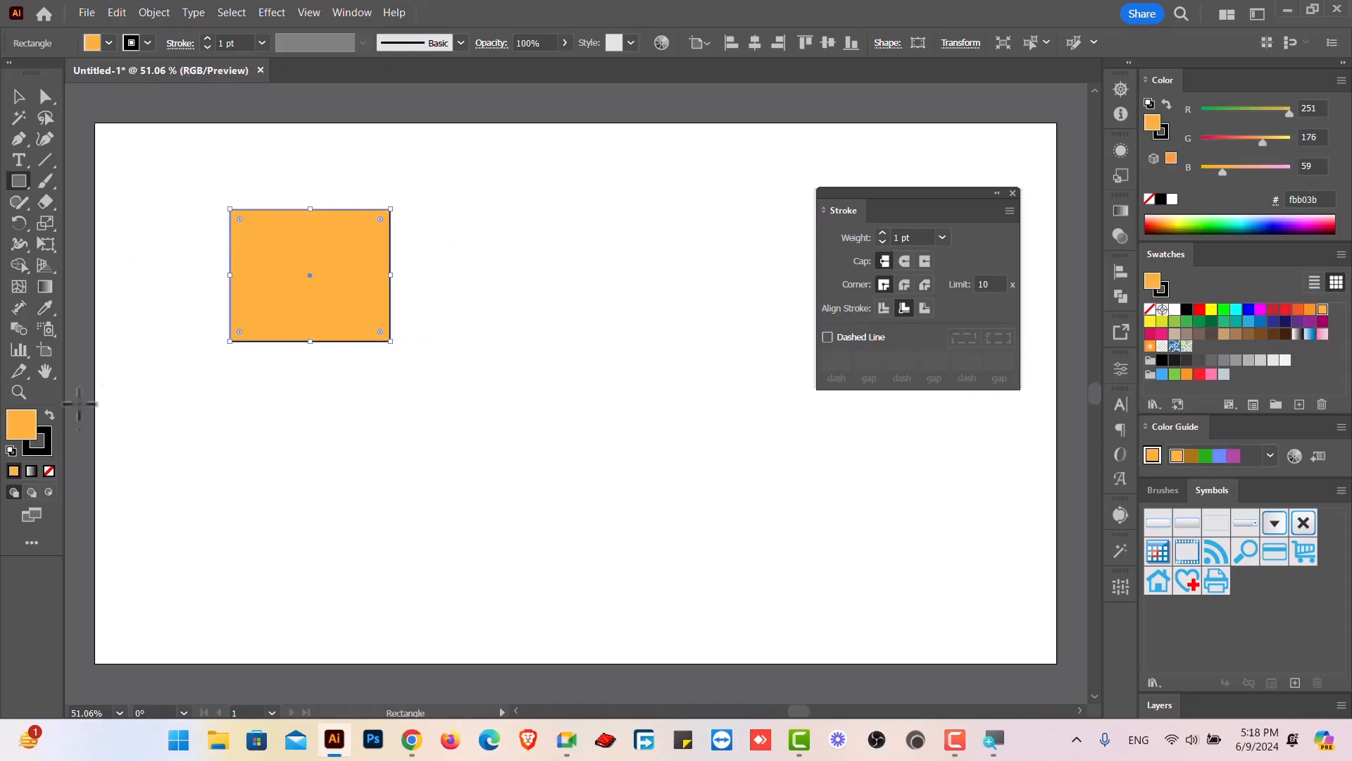
Step: Set the orange rectangle's black stroke weight to 9 pt
{"action": "left_click", "coordinate": [48, 449]}
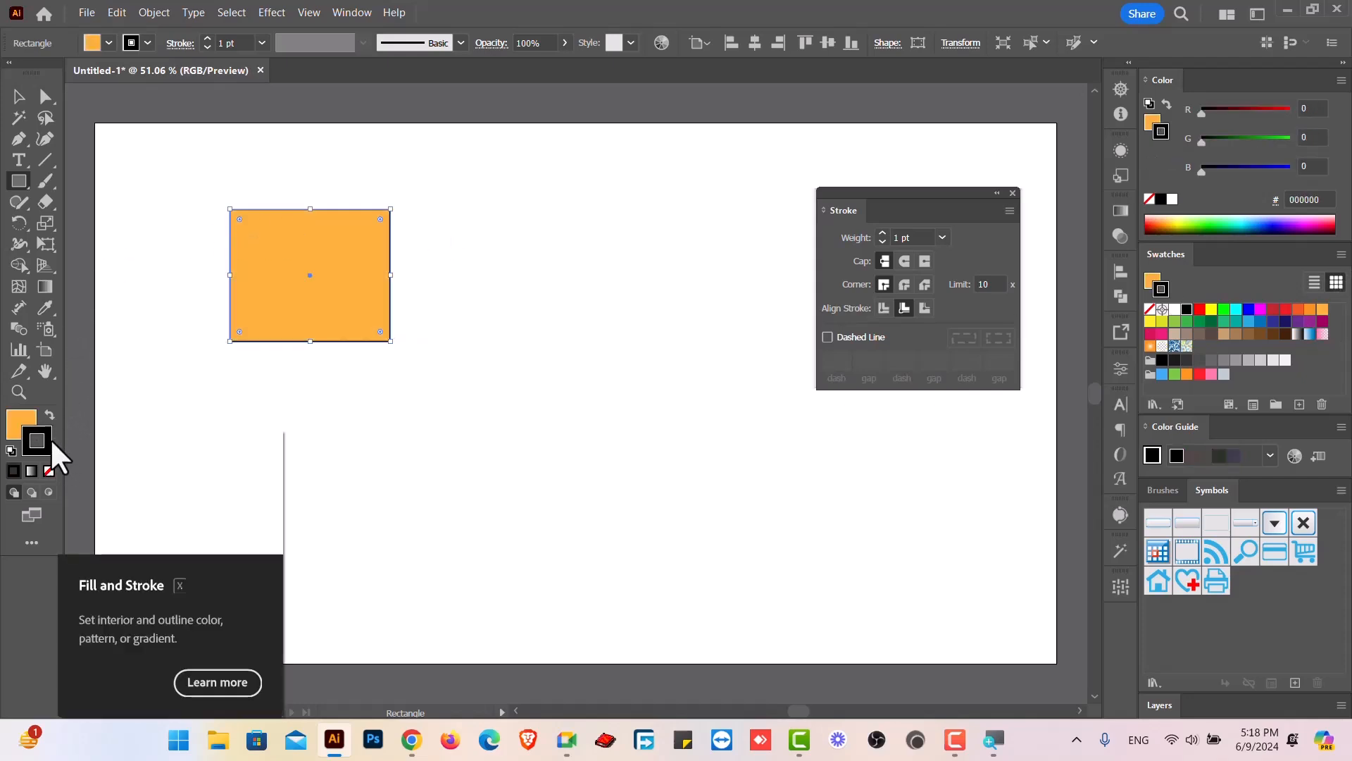
{"action": "left_click", "coordinate": [207, 40]}
{"action": "left_click", "coordinate": [207, 41]}
{"action": "left_click", "coordinate": [207, 40]}
{"action": "left_click", "coordinate": [207, 40]}
{"action": "left_click", "coordinate": [207, 41]}
{"action": "left_click", "coordinate": [207, 40]}
{"action": "left_click", "coordinate": [207, 40]}
{"action": "left_click", "coordinate": [207, 40]}
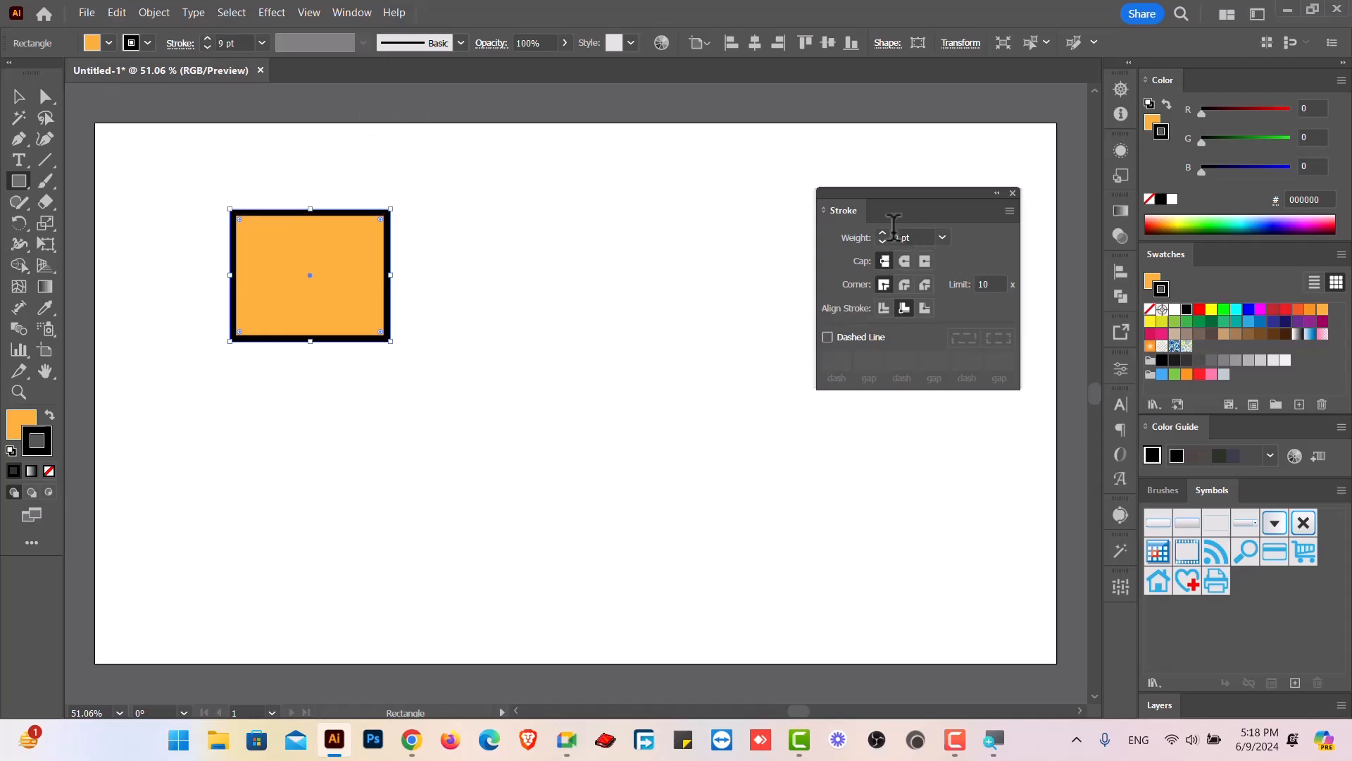
Step: Raise the rectangle's stroke weight to 14 pt and place the floating Stroke panel beside the rectangle
{"action": "left_click", "coordinate": [883, 233]}
{"action": "left_click", "coordinate": [883, 233]}
{"action": "left_click", "coordinate": [883, 233]}
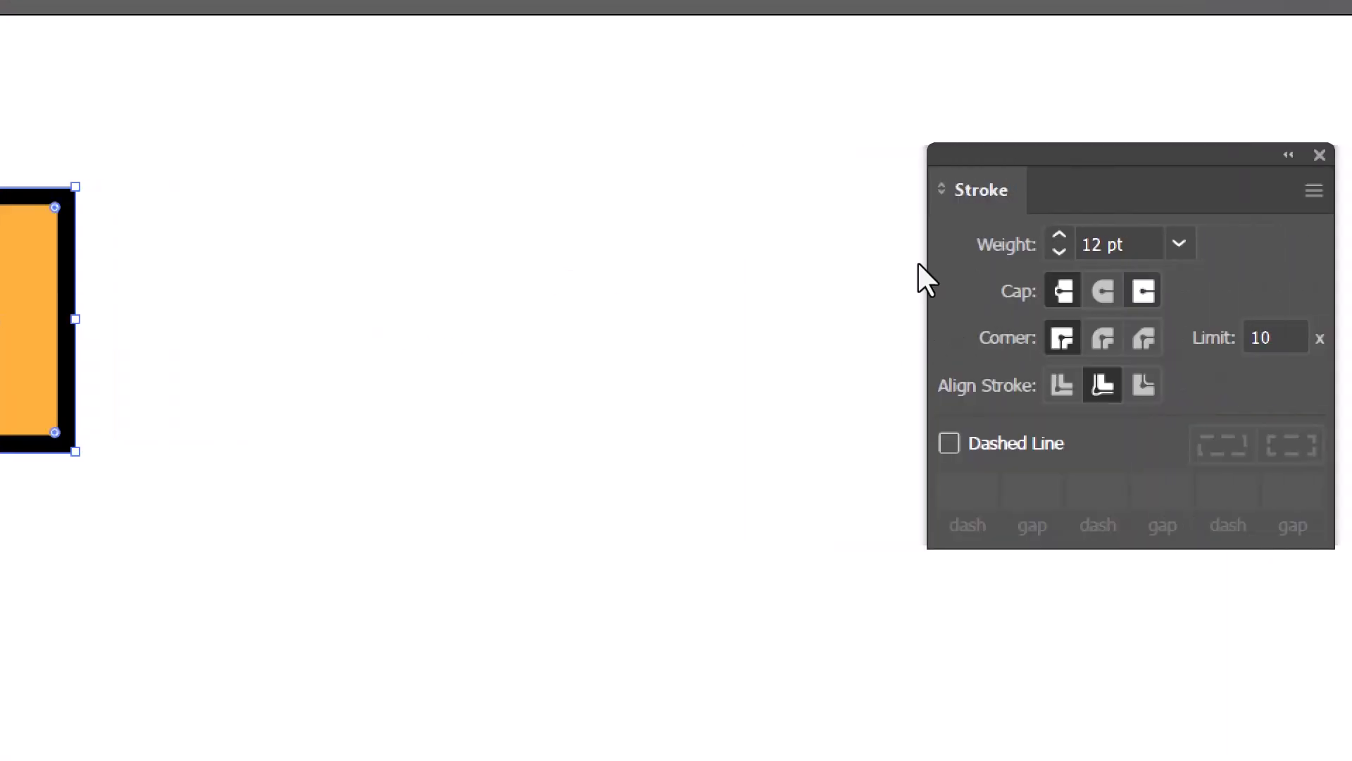
{"action": "left_click_drag", "start_coordinate": [1127, 154], "coordinate": [340, 84]}
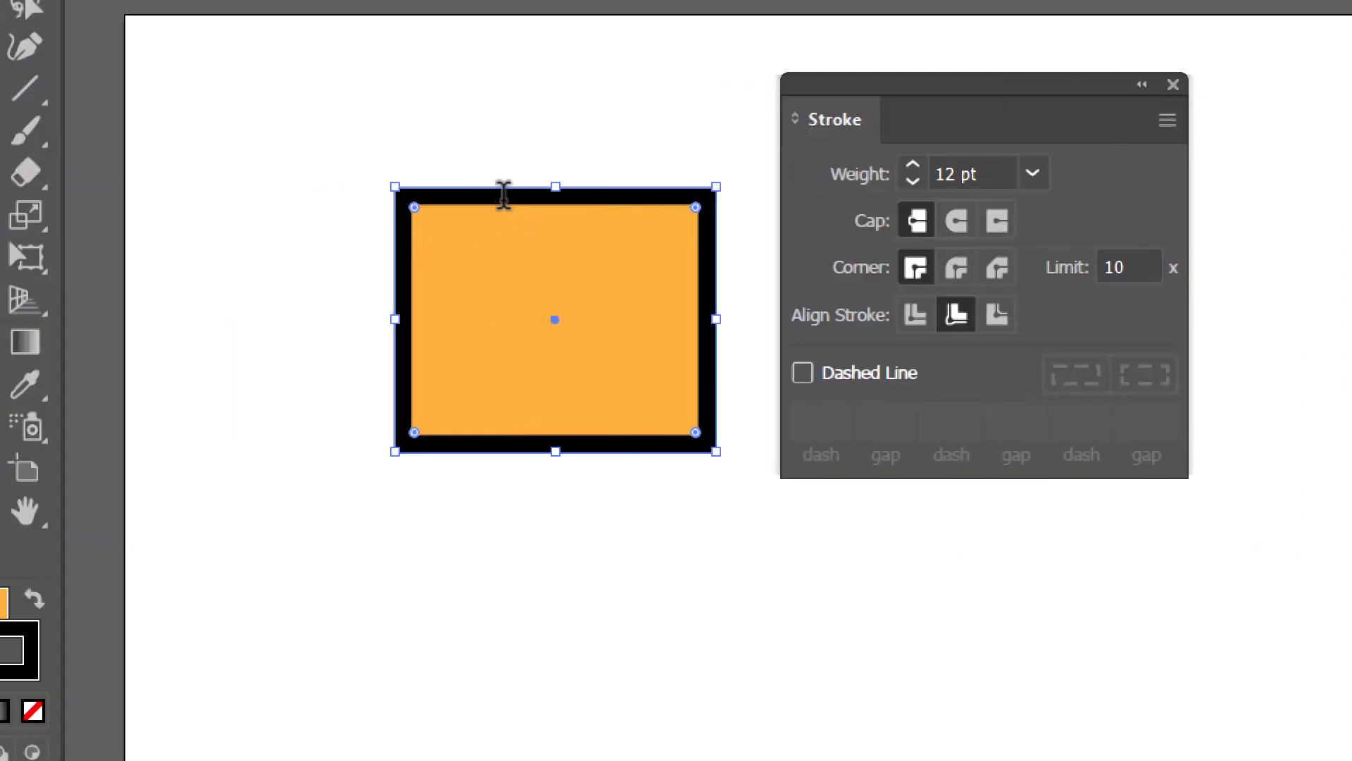
{"action": "key", "text": "Up"}
{"action": "key", "text": "Up"}
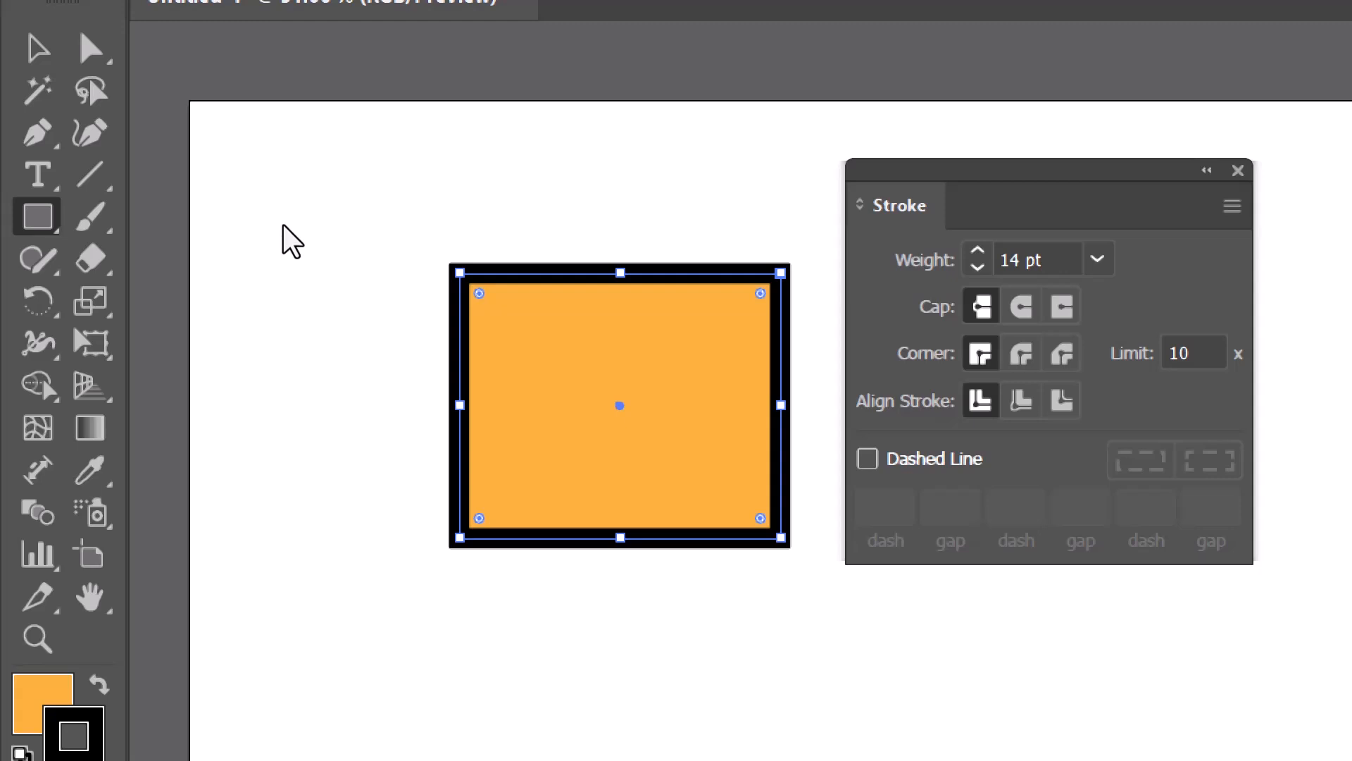
Step: Draw a straight horizontal line with a 14 pt black stroke above the rectangle
{"action": "key", "text": "backslash"}
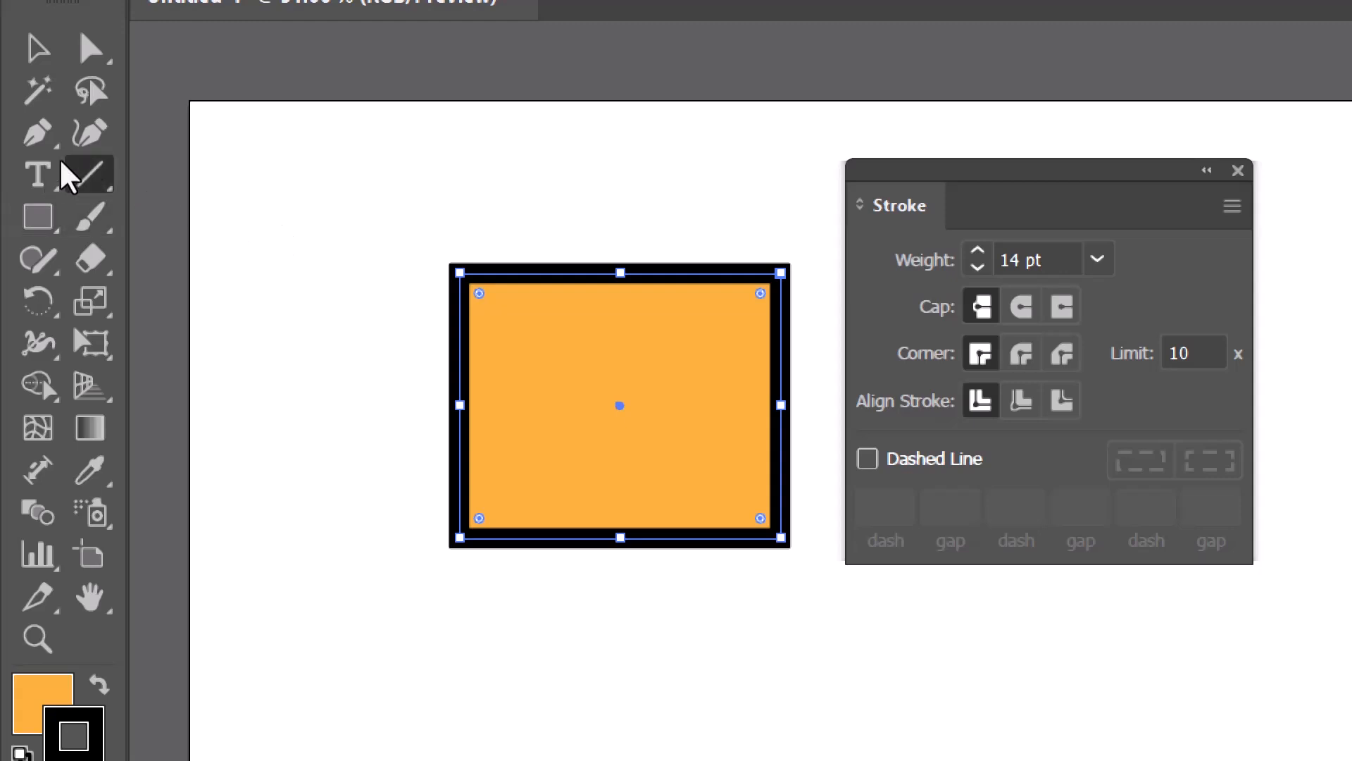
{"action": "left_click_drag", "start_coordinate": [307, 181], "coordinate": [780, 181]}
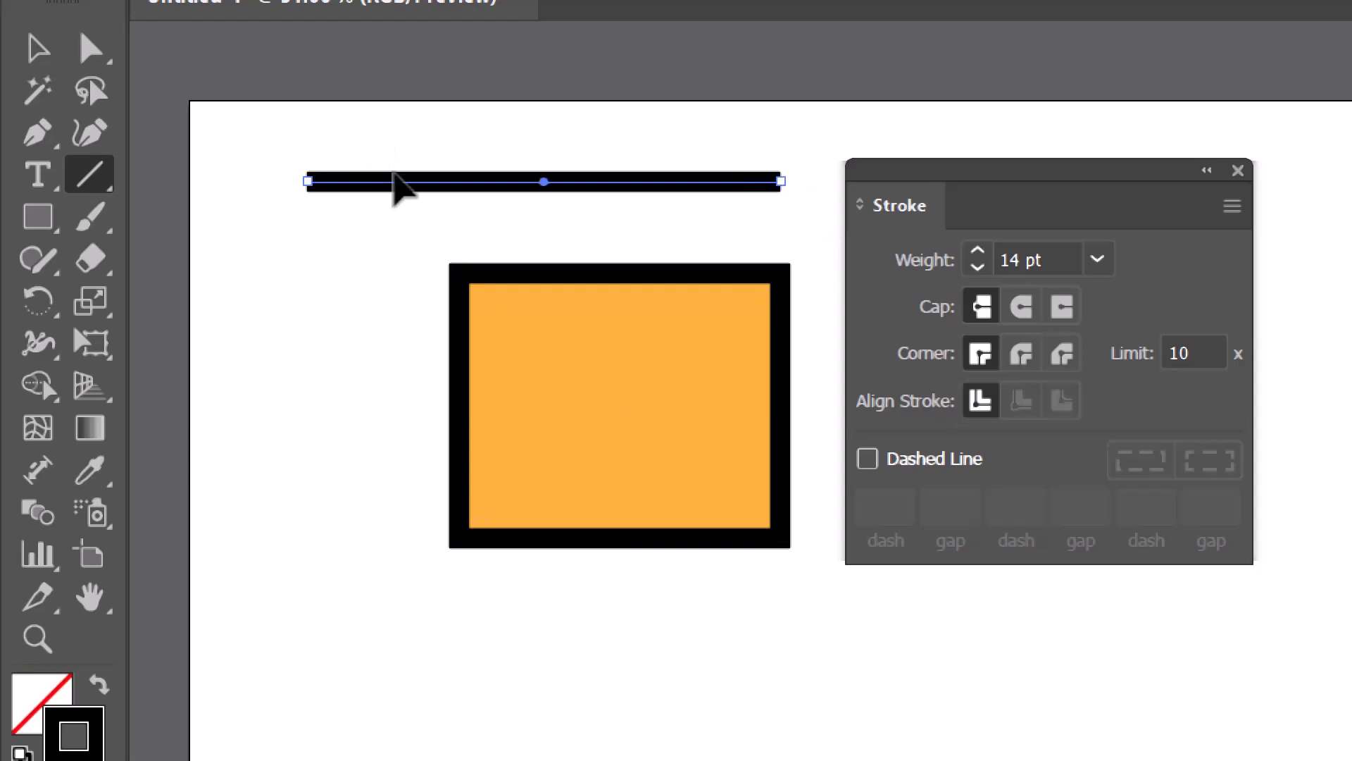
{"action": "left_click_drag", "start_coordinate": [395, 166], "coordinate": [395, 158]}
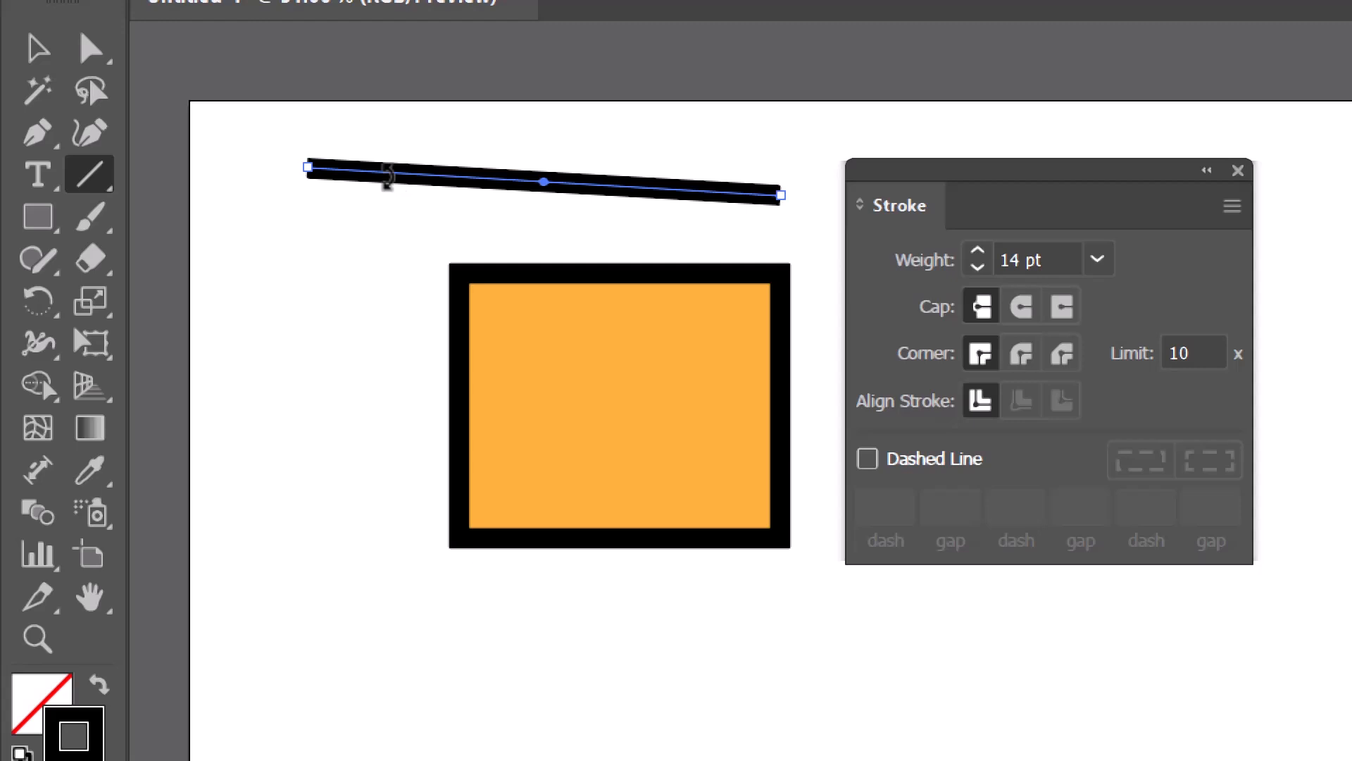
{"action": "key", "text": "ctrl+z"}
{"action": "key", "text": "ctrl+shift+a"}
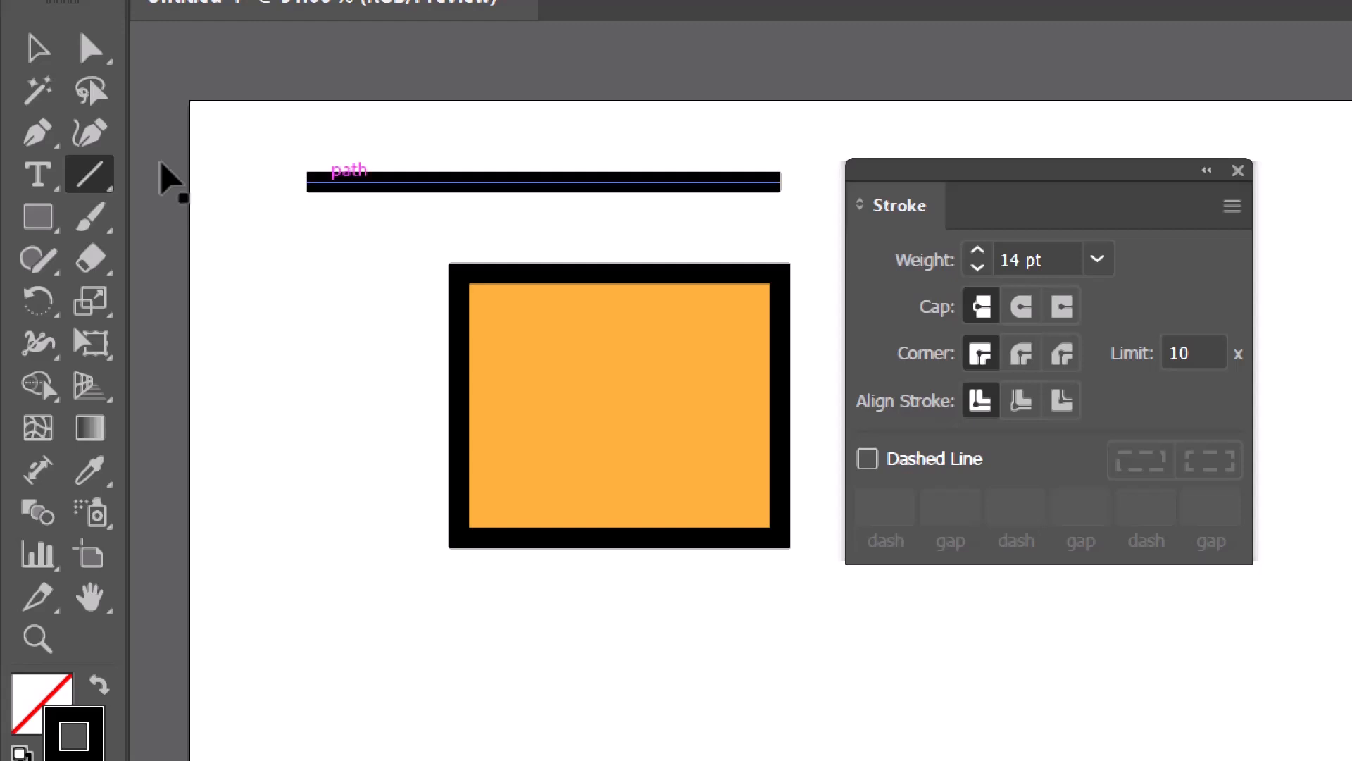
Step: Duplicate the line about 23 px straight below itself and move the rectangle lower to free space
{"action": "left_click", "coordinate": [326, 182]}
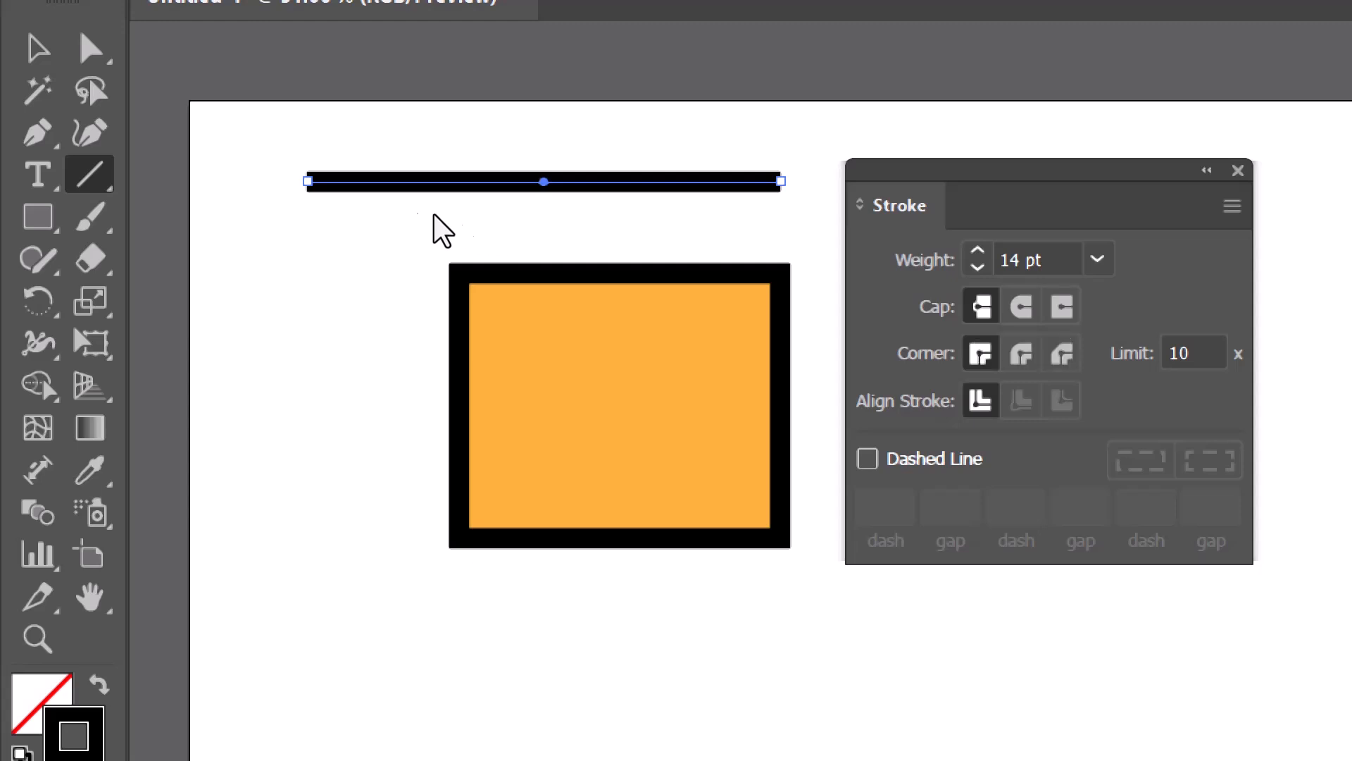
{"action": "left_click", "coordinate": [25, 69]}
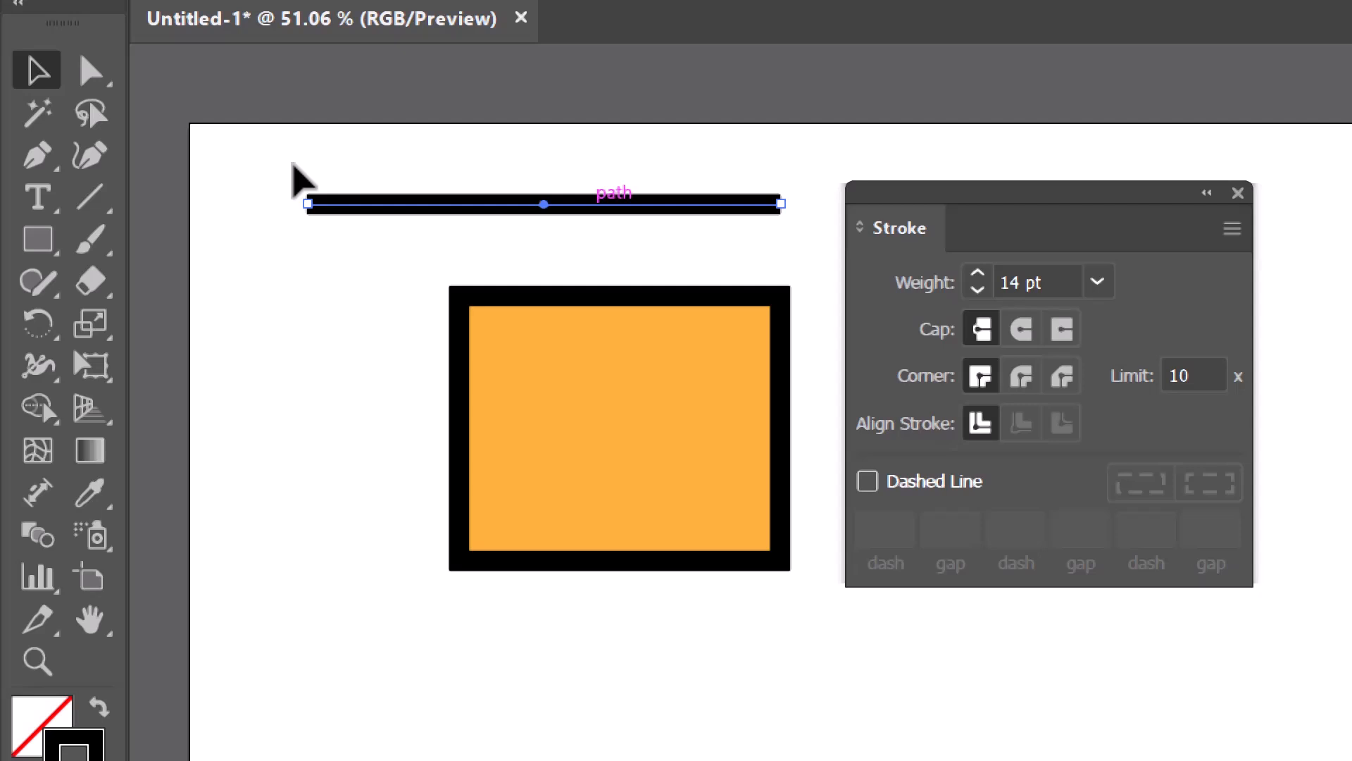
{"action": "left_click_drag", "start_coordinate": [294, 166], "coordinate": [296, 180]}
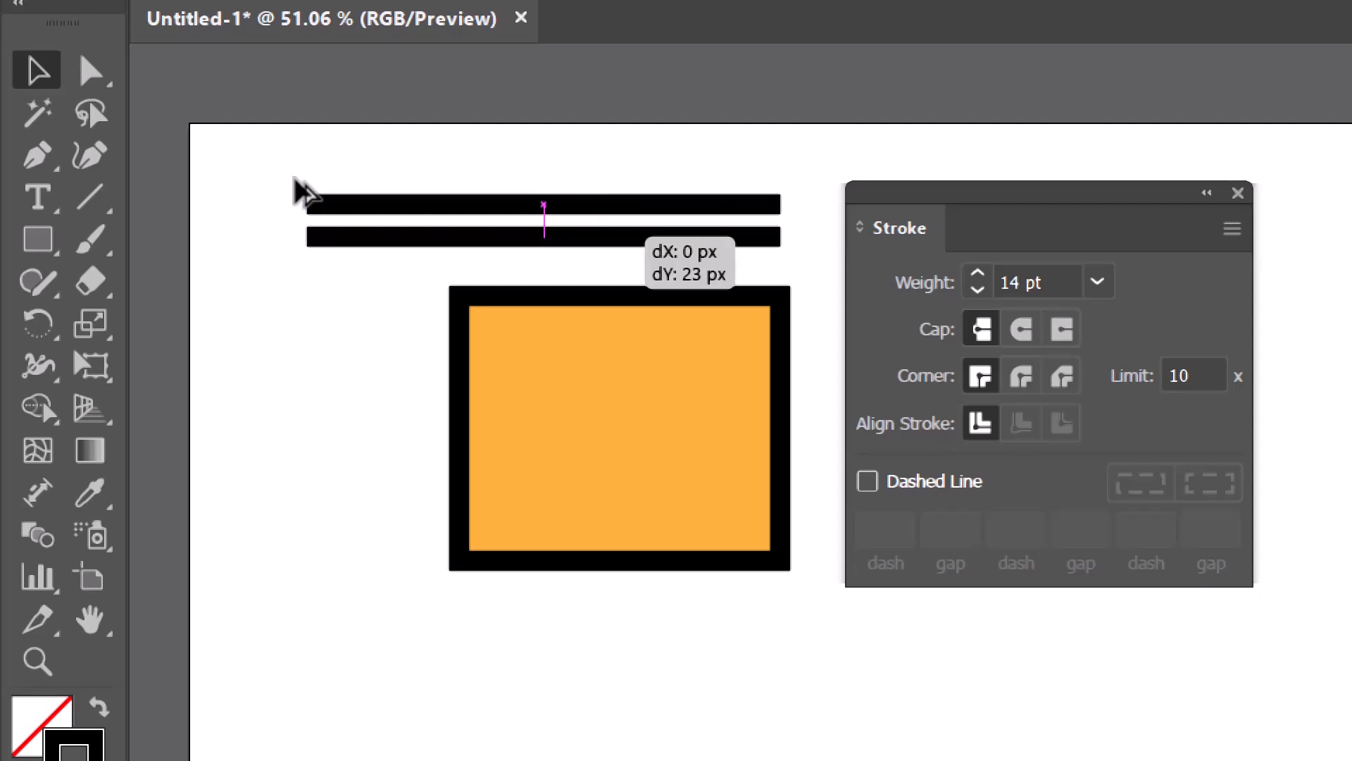
{"action": "left_click_drag", "start_coordinate": [308, 265], "coordinate": [302, 383]}
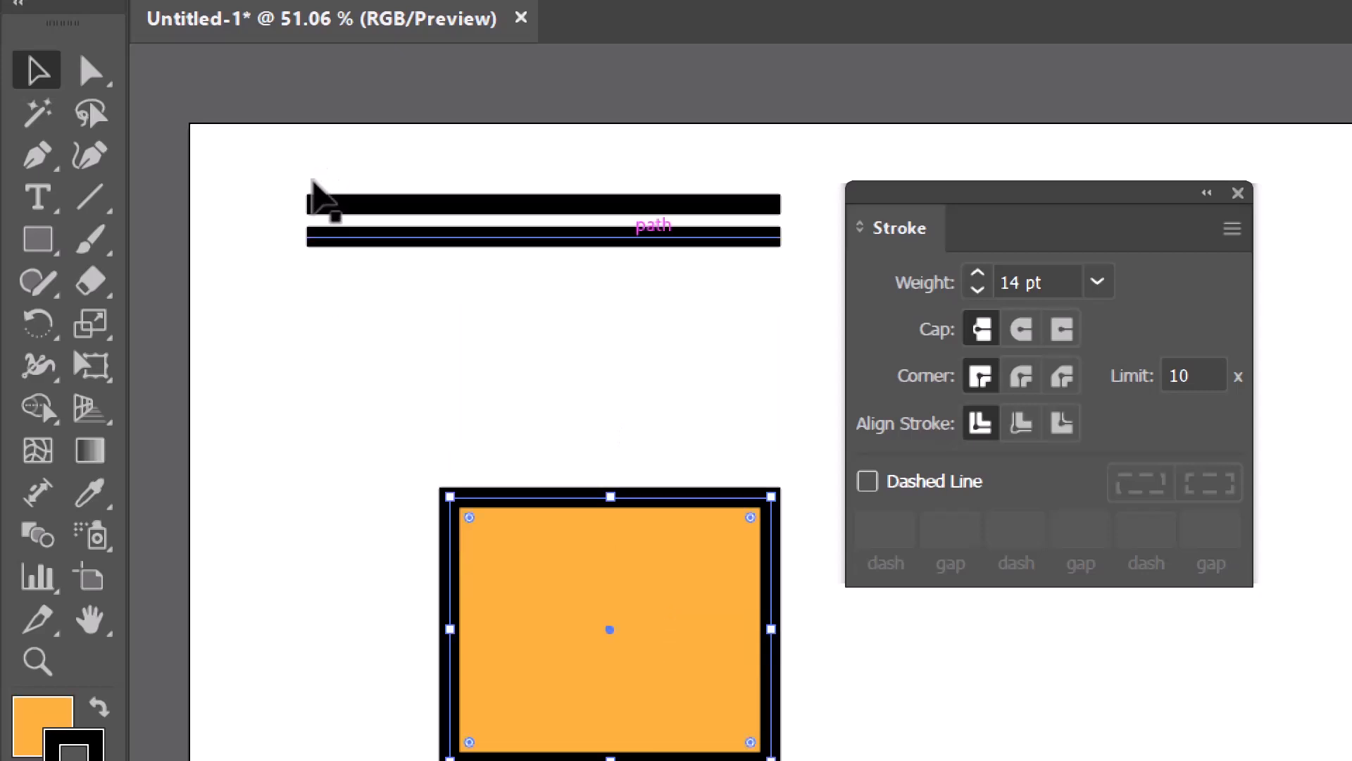
Step: Arrange the line and its copies as three evenly spaced horizontal lines above the rectangle
{"action": "left_click", "coordinate": [312, 180]}
{"action": "key", "text": "ctrl+z"}
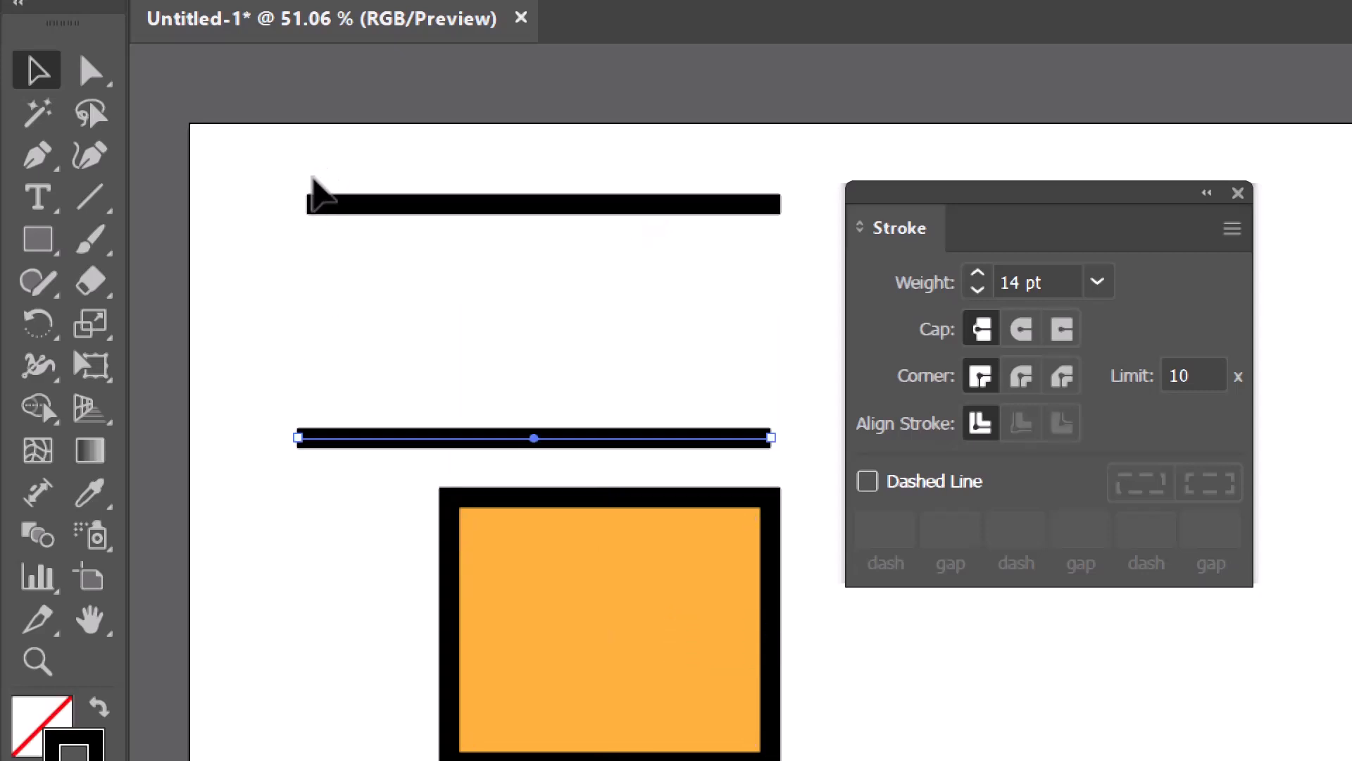
{"action": "key", "text": "ctrl+shift+z"}
{"action": "mouse_move", "coordinate": [310, 182]}
{"action": "left_mouse_down"}
{"action": "mouse_move", "coordinate": [317, 210]}
{"action": "mouse_move", "coordinate": [293, 243]}
{"action": "left_mouse_up"}
{"action": "left_click", "coordinate": [302, 204]}
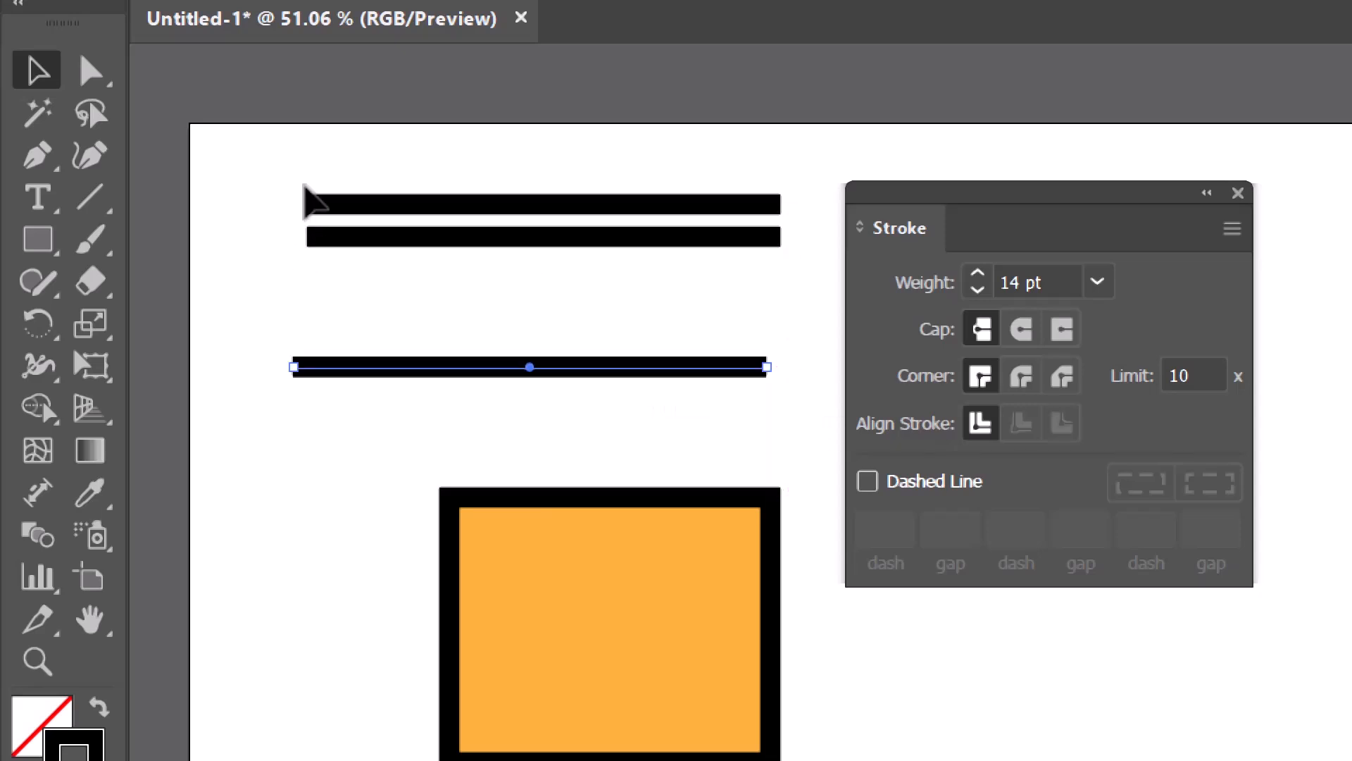
{"action": "left_click_drag", "start_coordinate": [305, 179], "coordinate": [309, 246]}
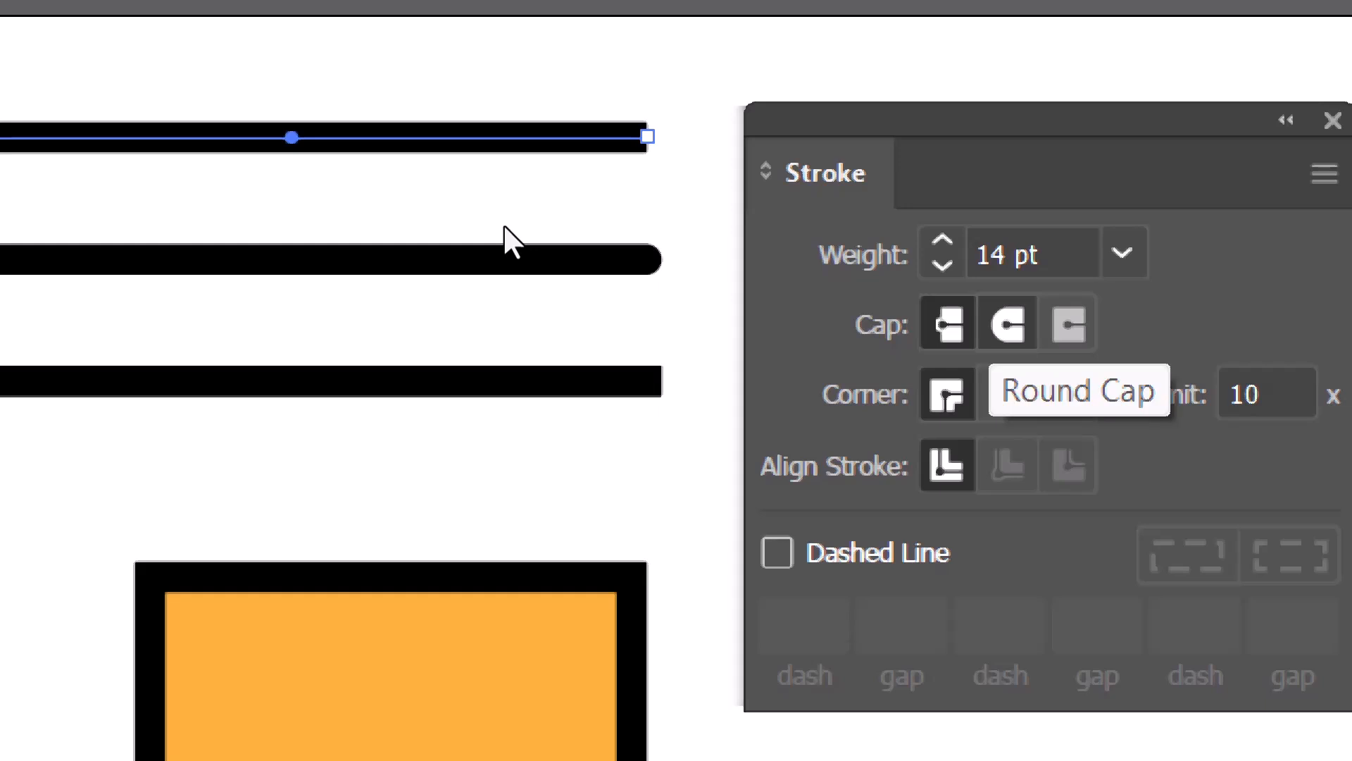
Step: Select the middle and lowest lines in turn to compare their cap settings
{"action": "left_click", "coordinate": [366, 204]}
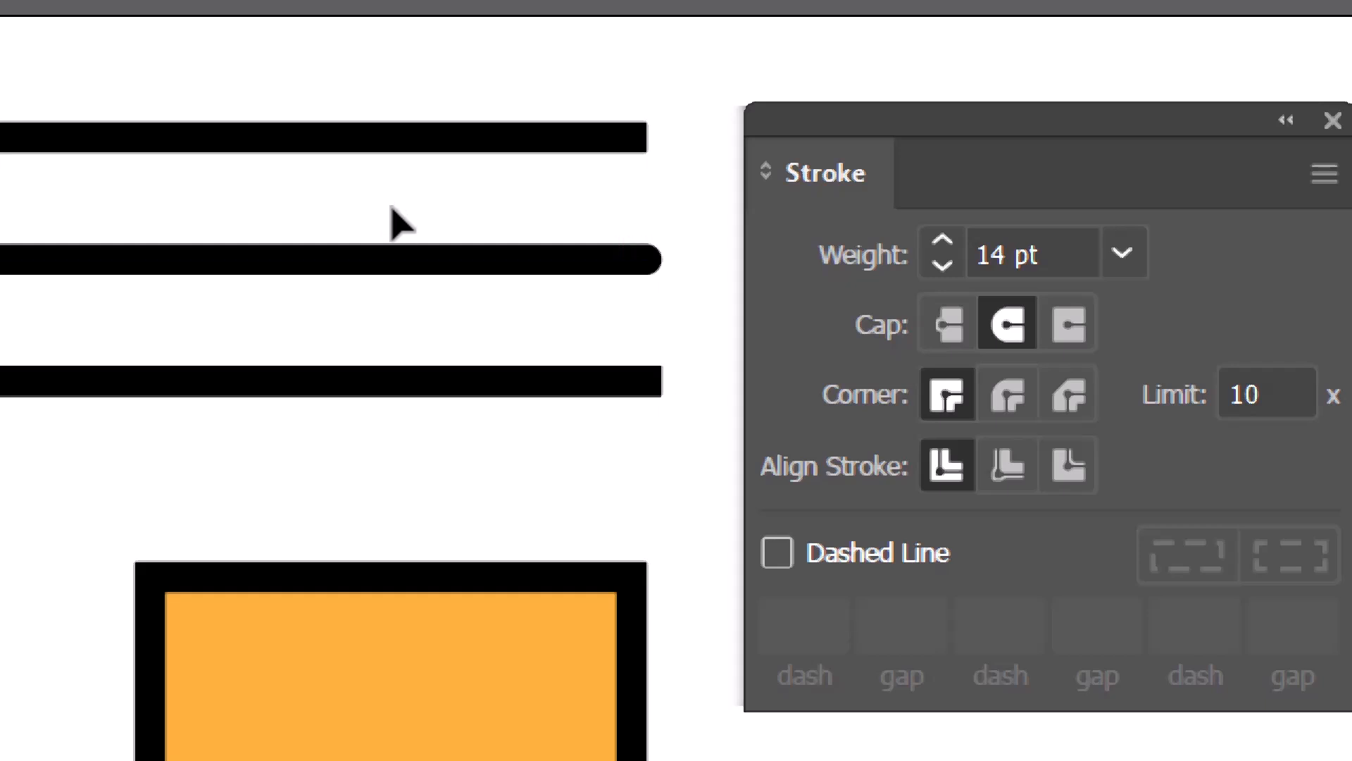
{"action": "left_click", "coordinate": [384, 209]}
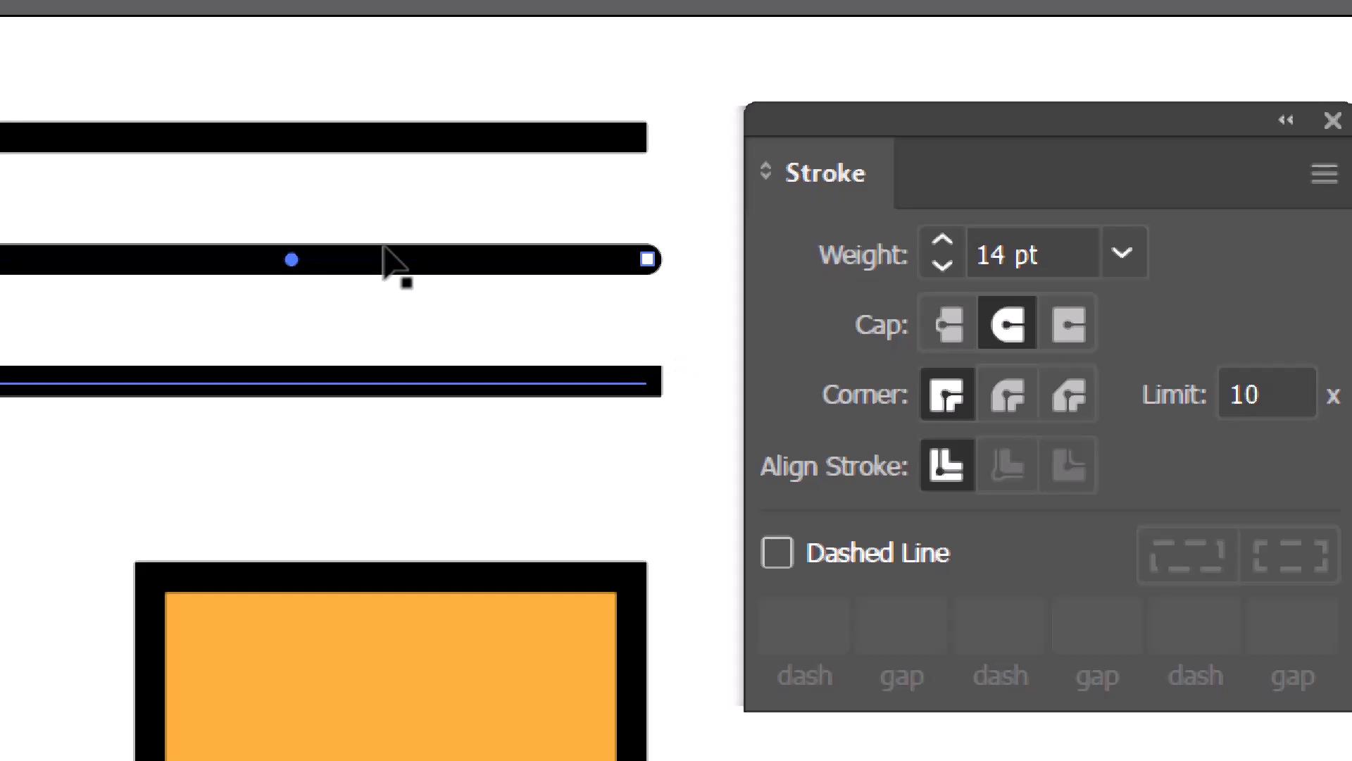
{"action": "left_click", "coordinate": [638, 381]}
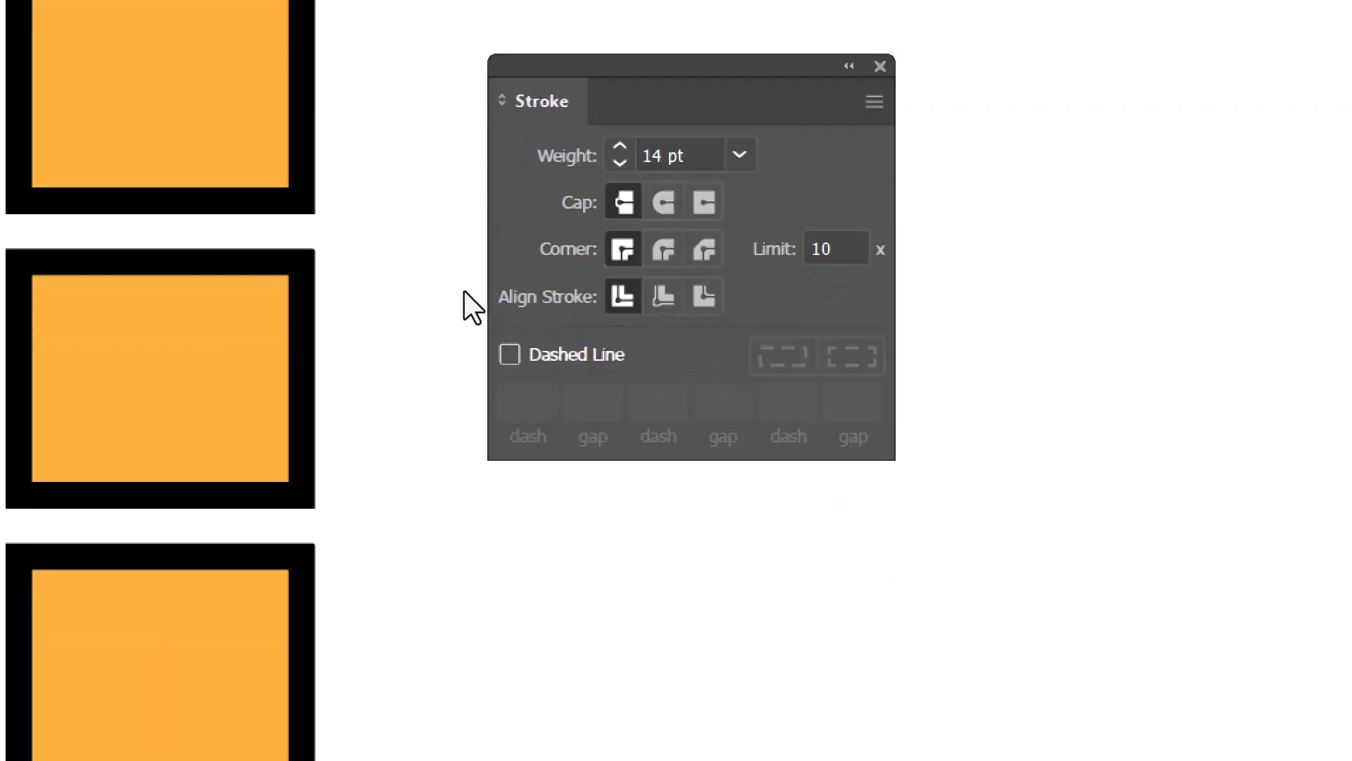
Step: Give the middle rectangle's stroke a Round Join corner and the lowest rectangle's stroke a Bevel Join corner
{"action": "left_click", "coordinate": [299, 255]}
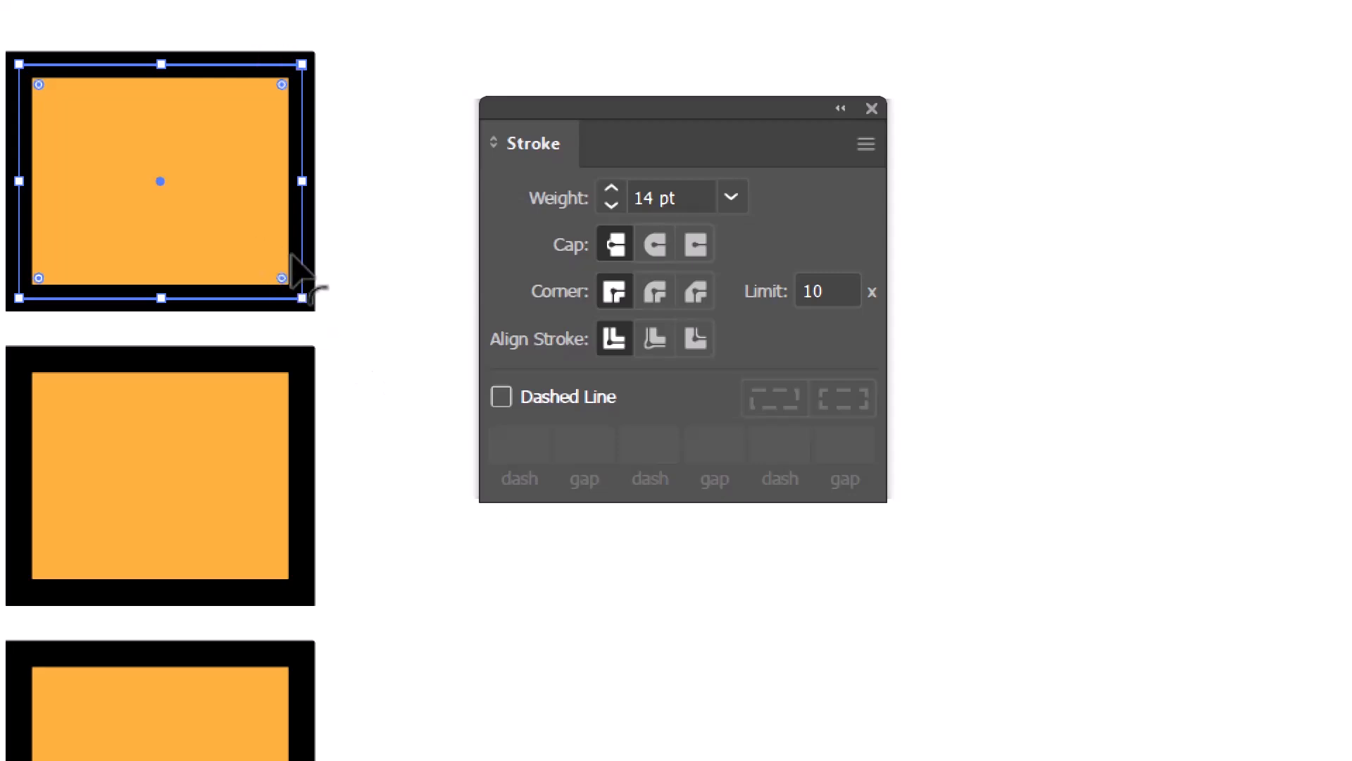
{"action": "left_click", "coordinate": [303, 453]}
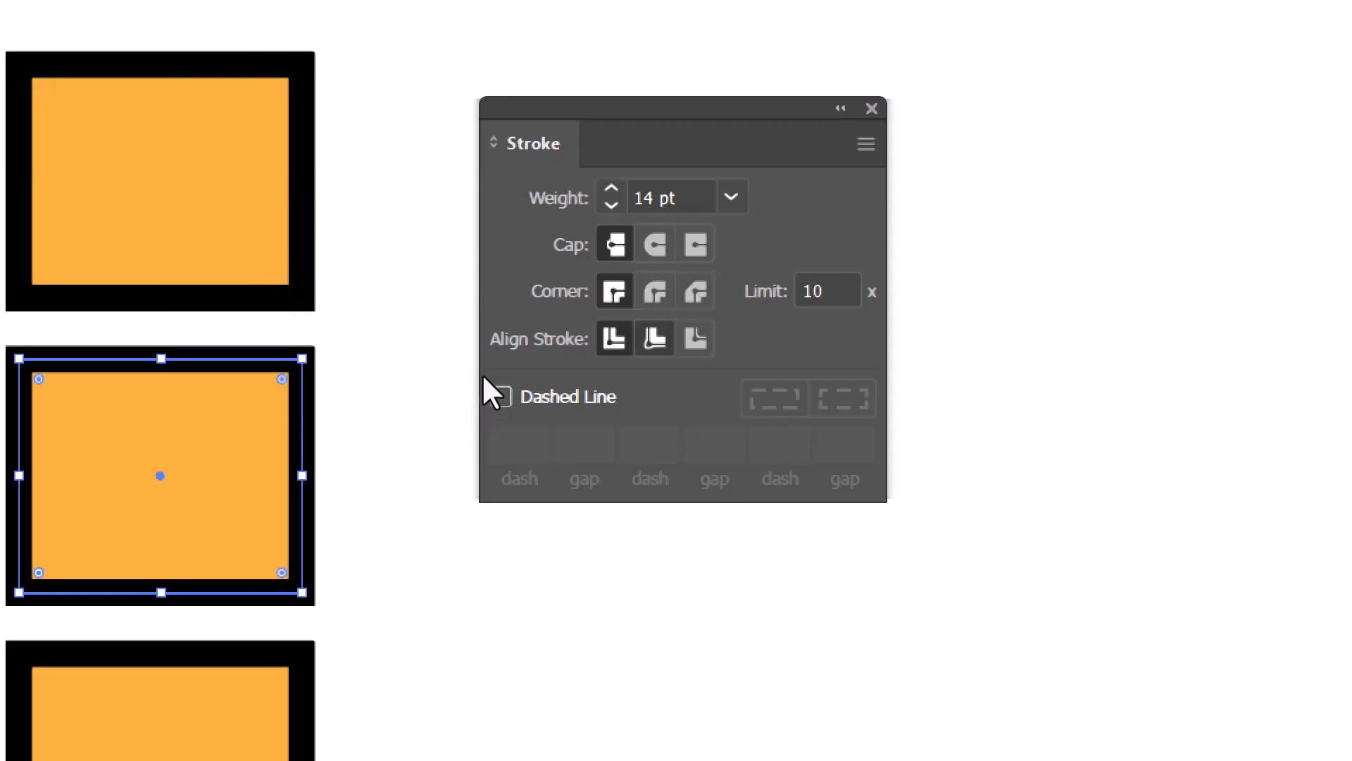
{"action": "left_click", "coordinate": [655, 290]}
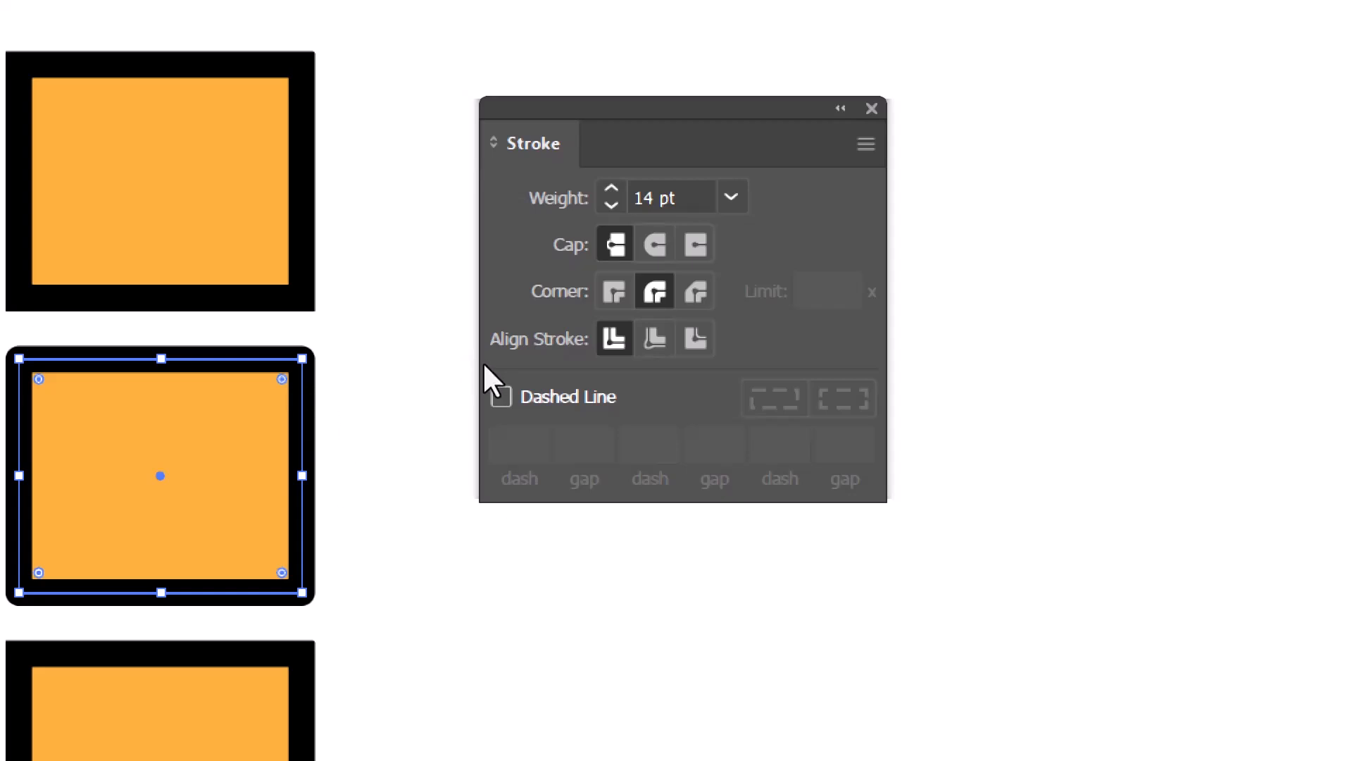
{"action": "left_click", "coordinate": [268, 654]}
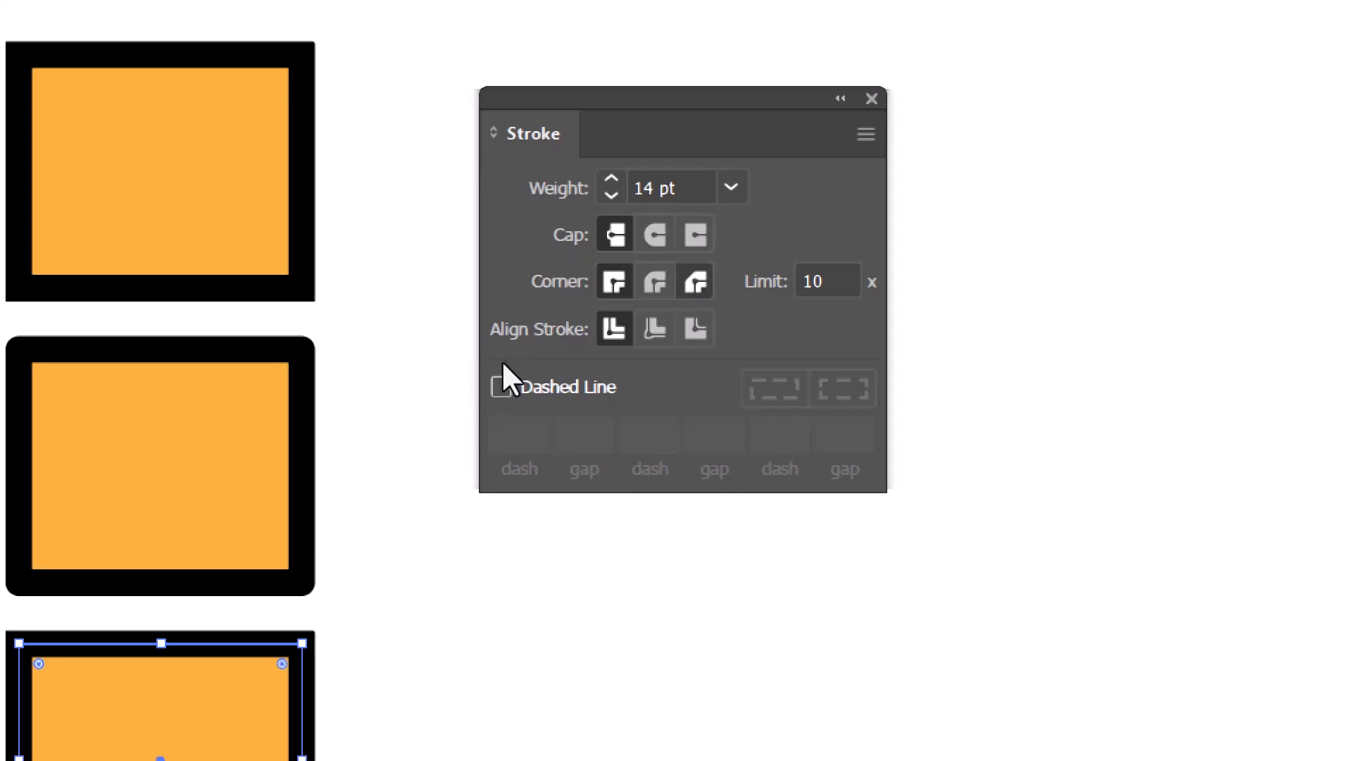
{"action": "left_click", "coordinate": [696, 281]}
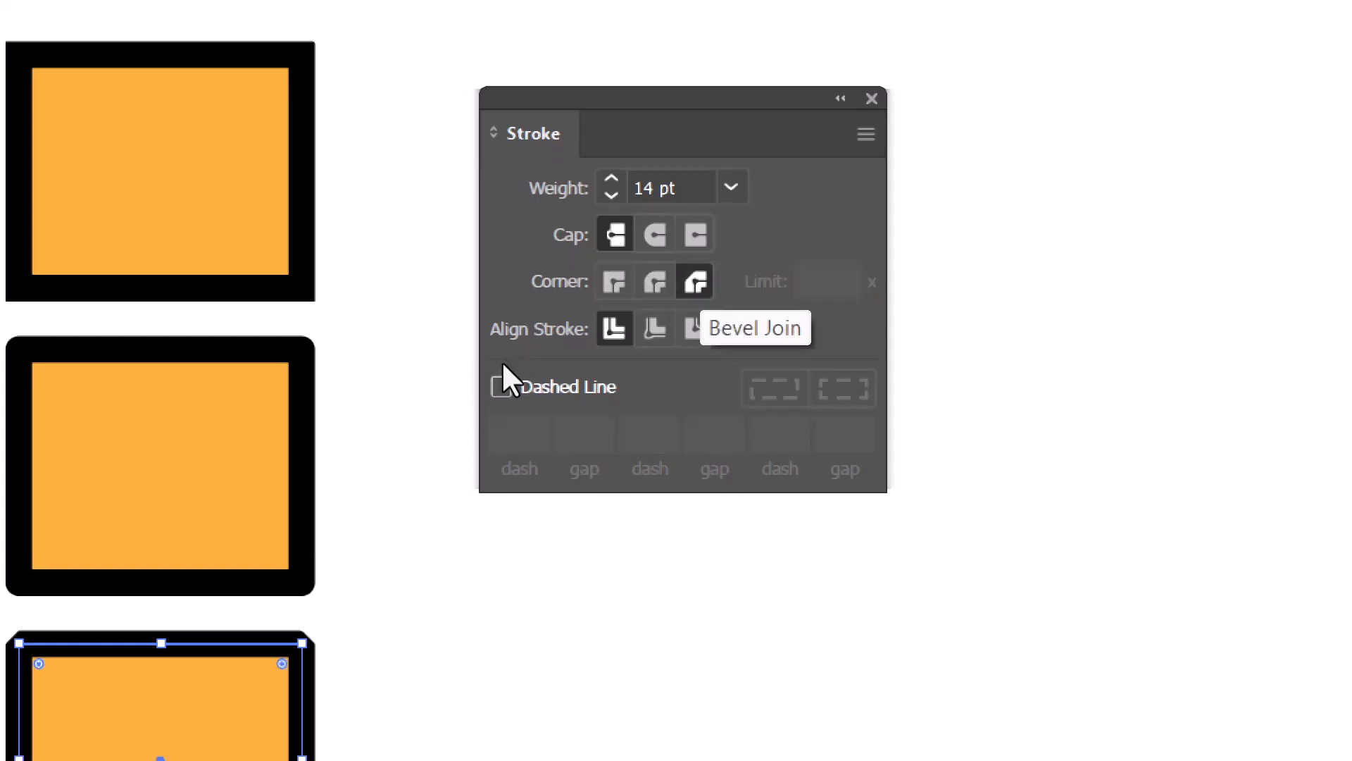
{"action": "left_click", "coordinate": [268, 297]}
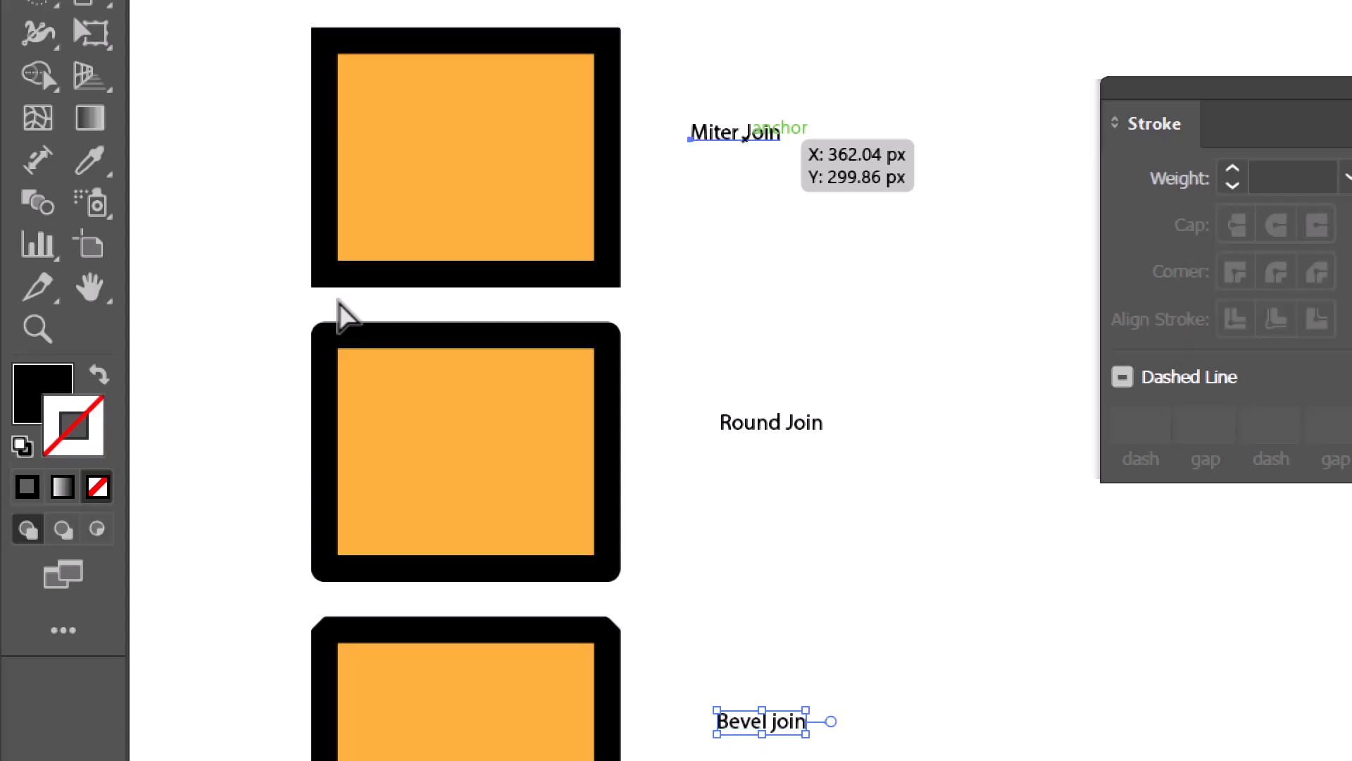
Step: Move the Miter Join label into the centre of the top rectangle and enlarge it
{"action": "left_click_drag", "start_coordinate": [764, 403], "coordinate": [474, 461]}
{"action": "left_click_drag", "start_coordinate": [225, 327], "coordinate": [243, 319]}
{"action": "left_click_drag", "start_coordinate": [513, 172], "coordinate": [538, 213]}
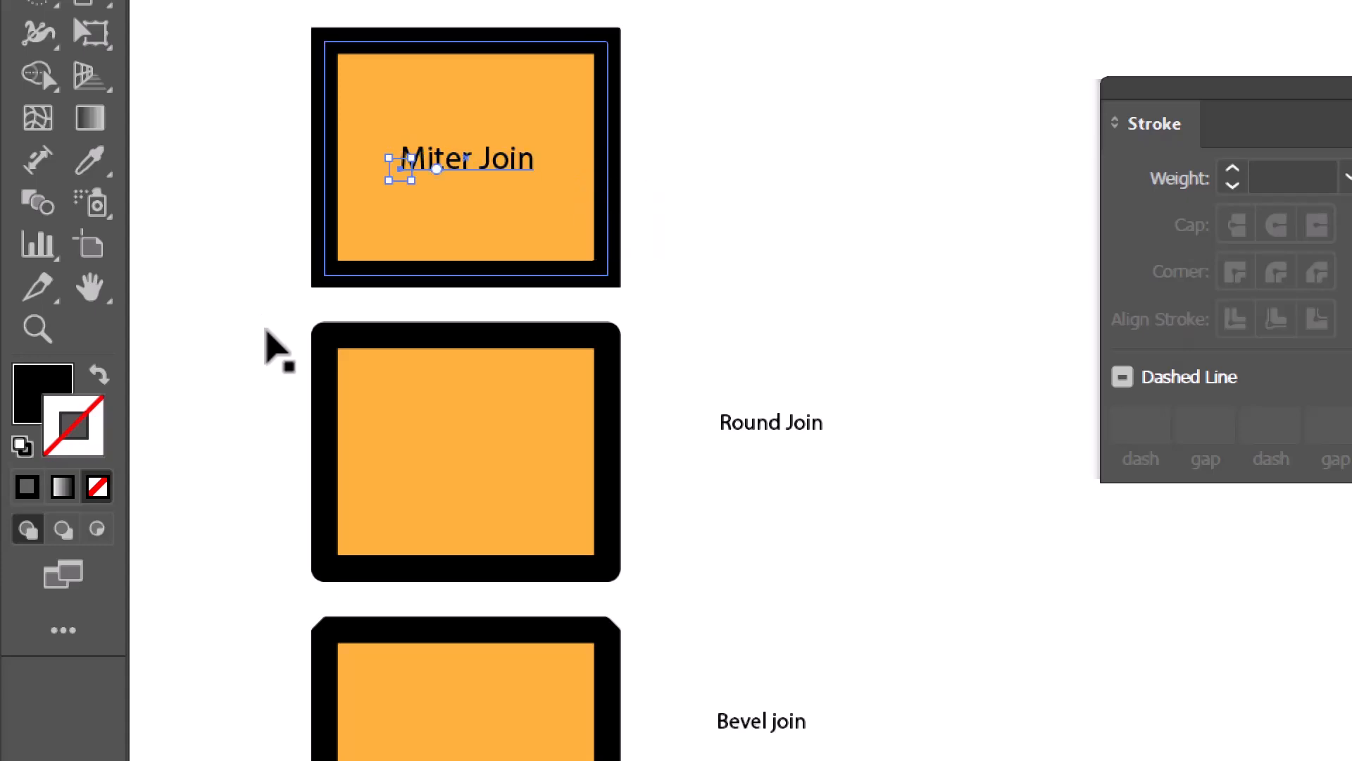
{"action": "left_click", "coordinate": [320, 305]}
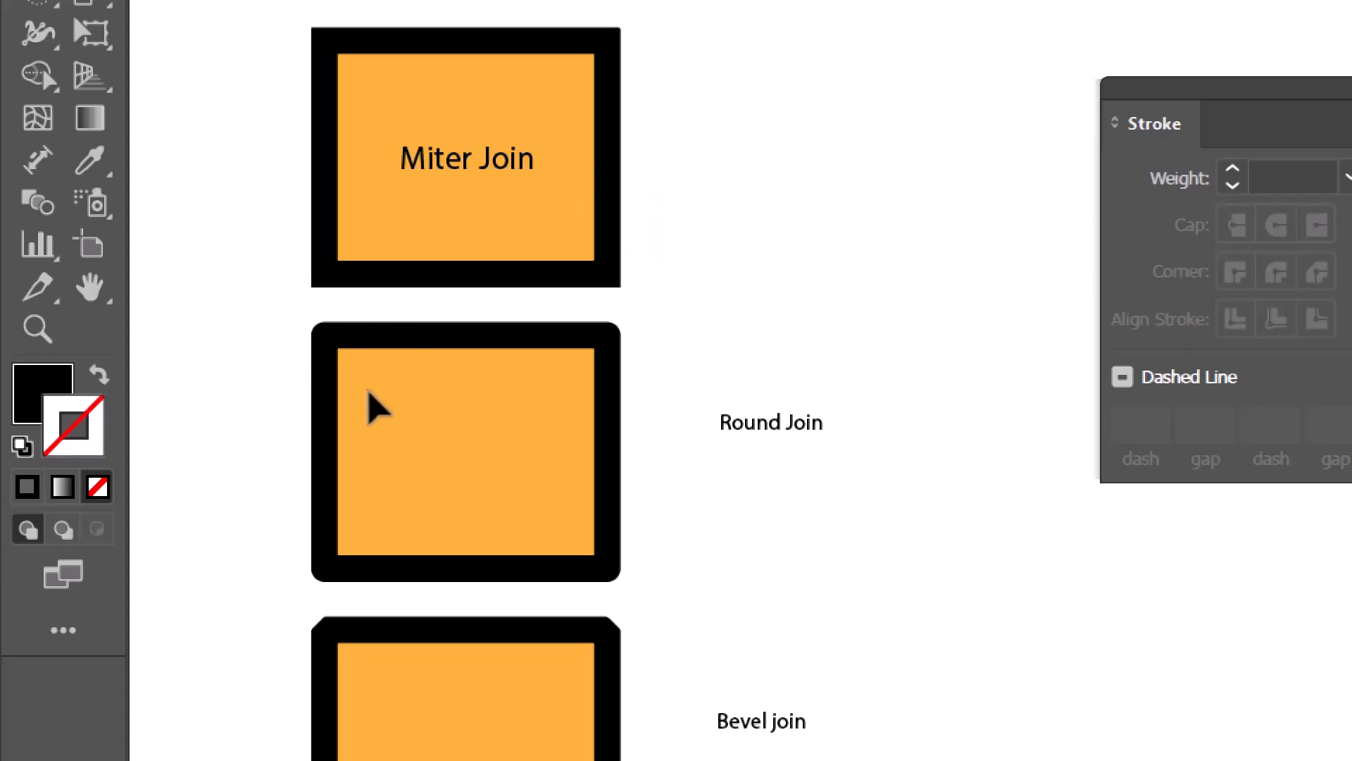
Step: Move the Round Join label into the middle rectangle and enlarge it
{"action": "left_click", "coordinate": [762, 421]}
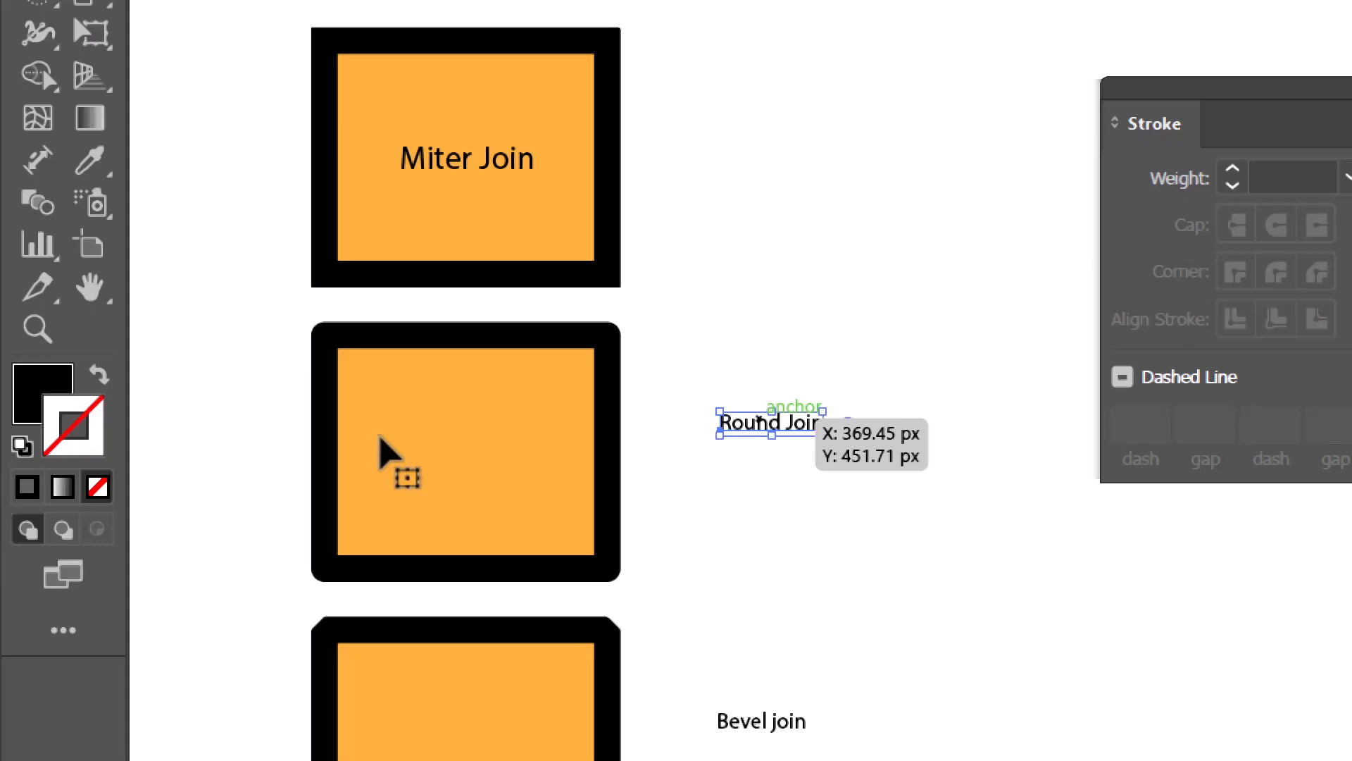
{"action": "left_click_drag", "start_coordinate": [762, 421], "coordinate": [559, 468]}
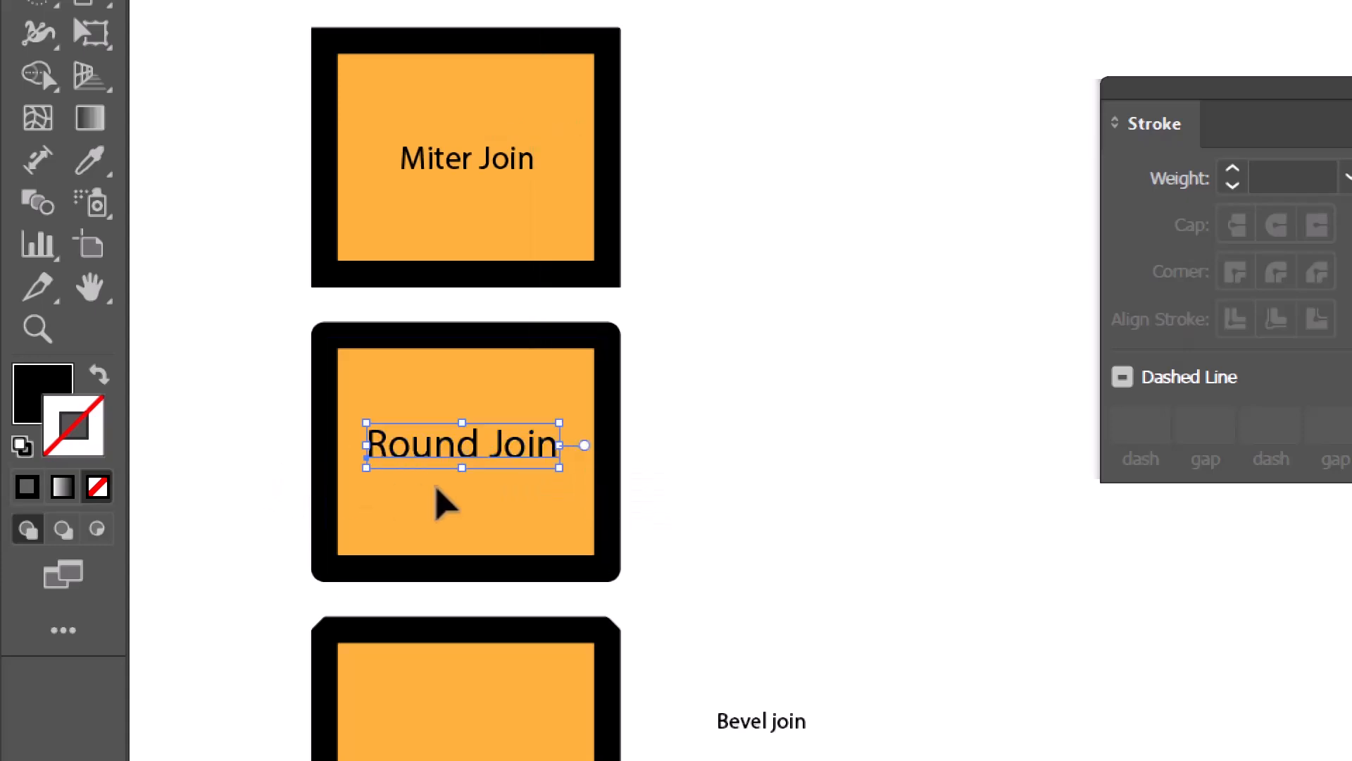
{"action": "left_click", "coordinate": [507, 552]}
Step: Place the Bevel join label inside the lowest rectangle
{"action": "scroll", "coordinate": [507, 553], "scroll_direction": "down", "scroll_amount": 2}
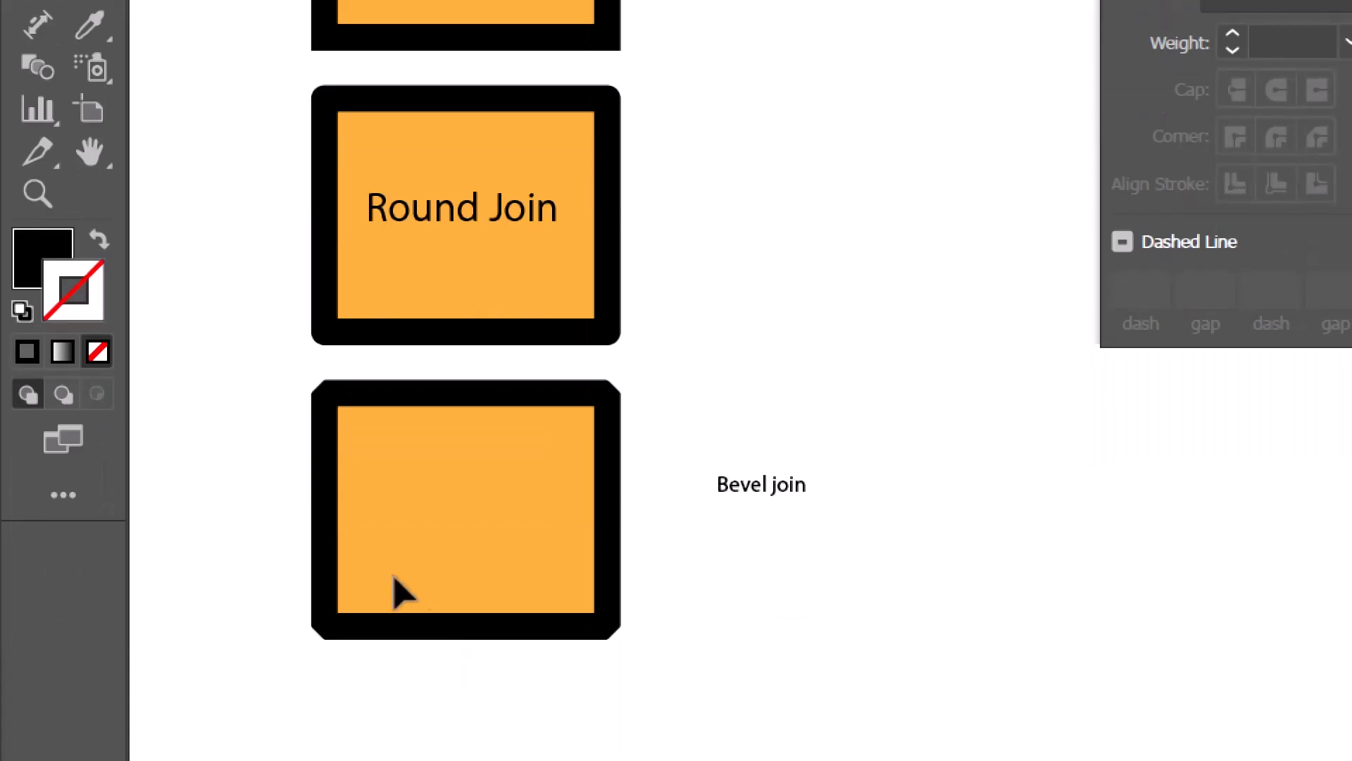
{"action": "left_click_drag", "start_coordinate": [332, 543], "coordinate": [273, 567]}
{"action": "left_click", "coordinate": [394, 503]}
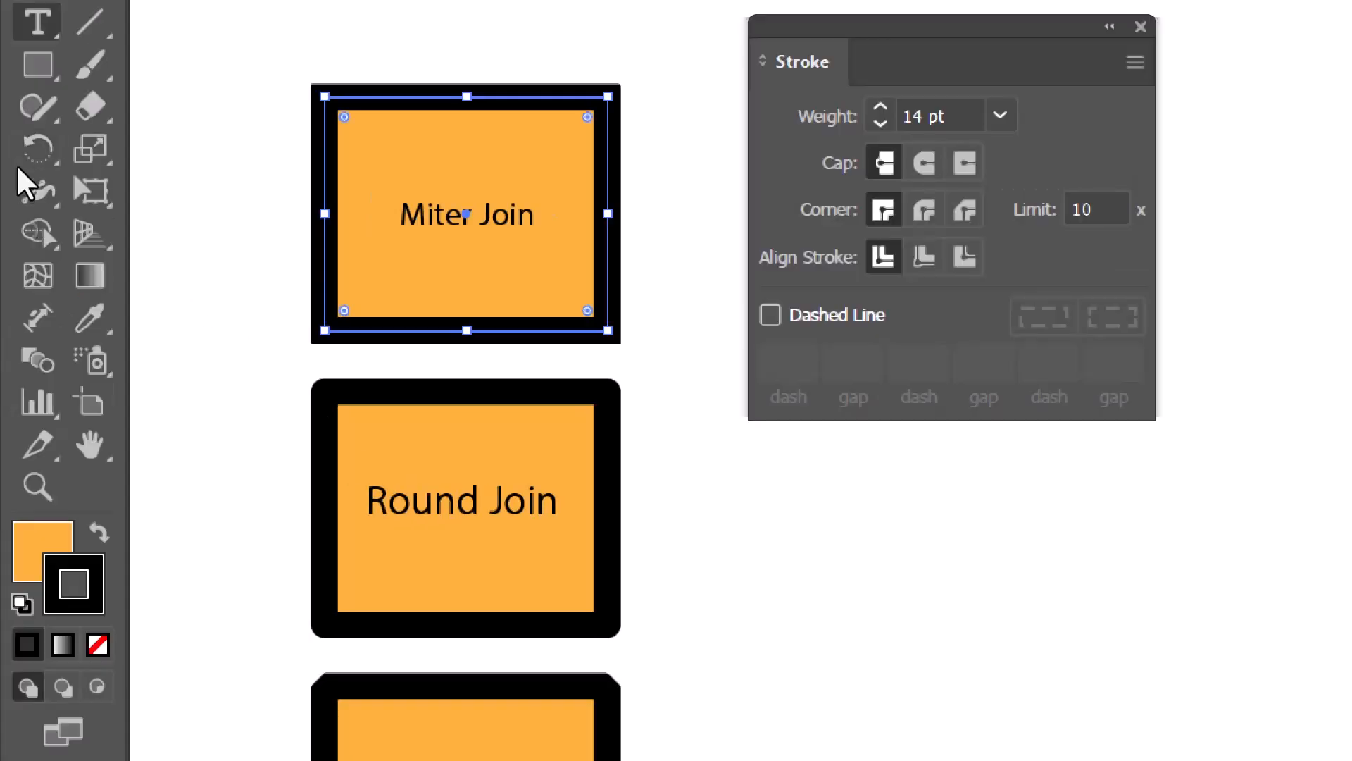
Step: Replace the top rectangle's Miter Join label with Center and set the middle rectangle's corners to Miter Join
{"action": "key", "text": "t"}
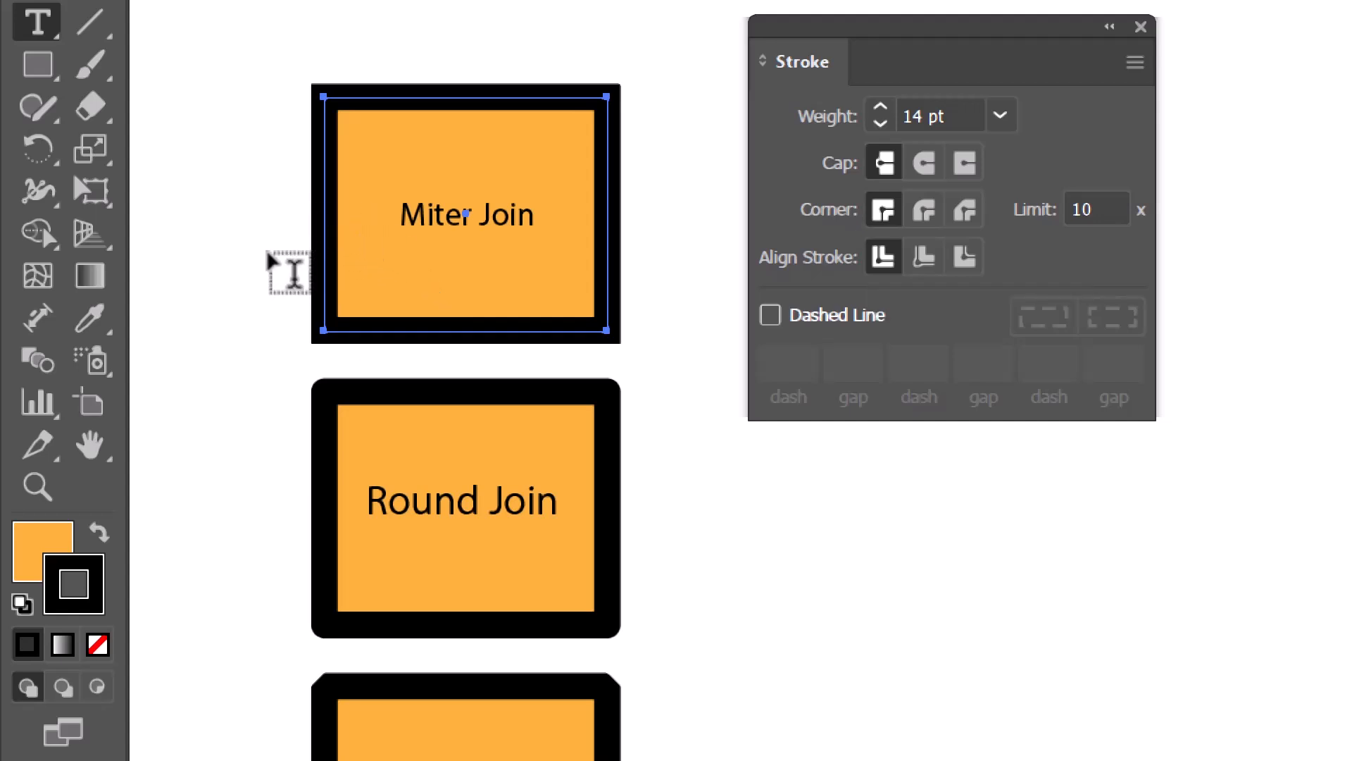
{"action": "left_click_drag", "start_coordinate": [533, 219], "coordinate": [400, 219]}
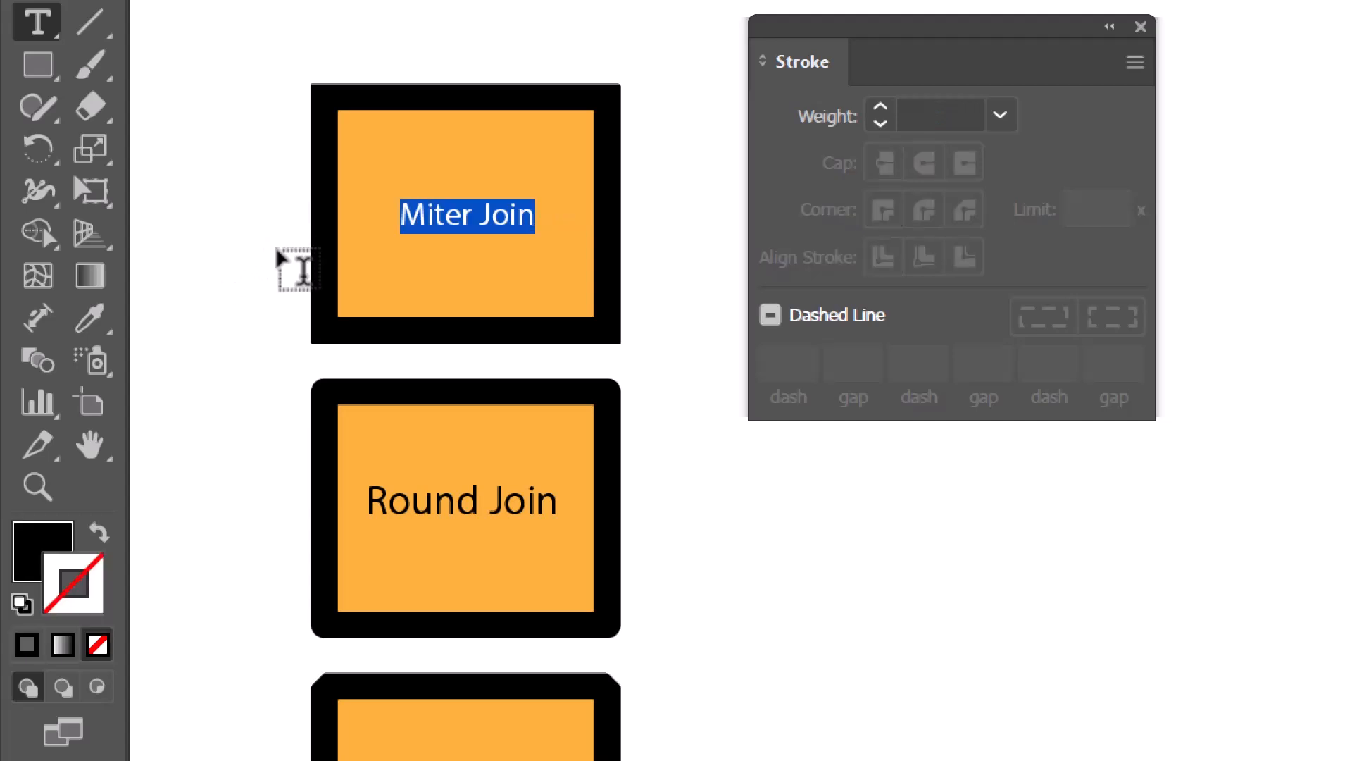
{"action": "type", "text": "C"}
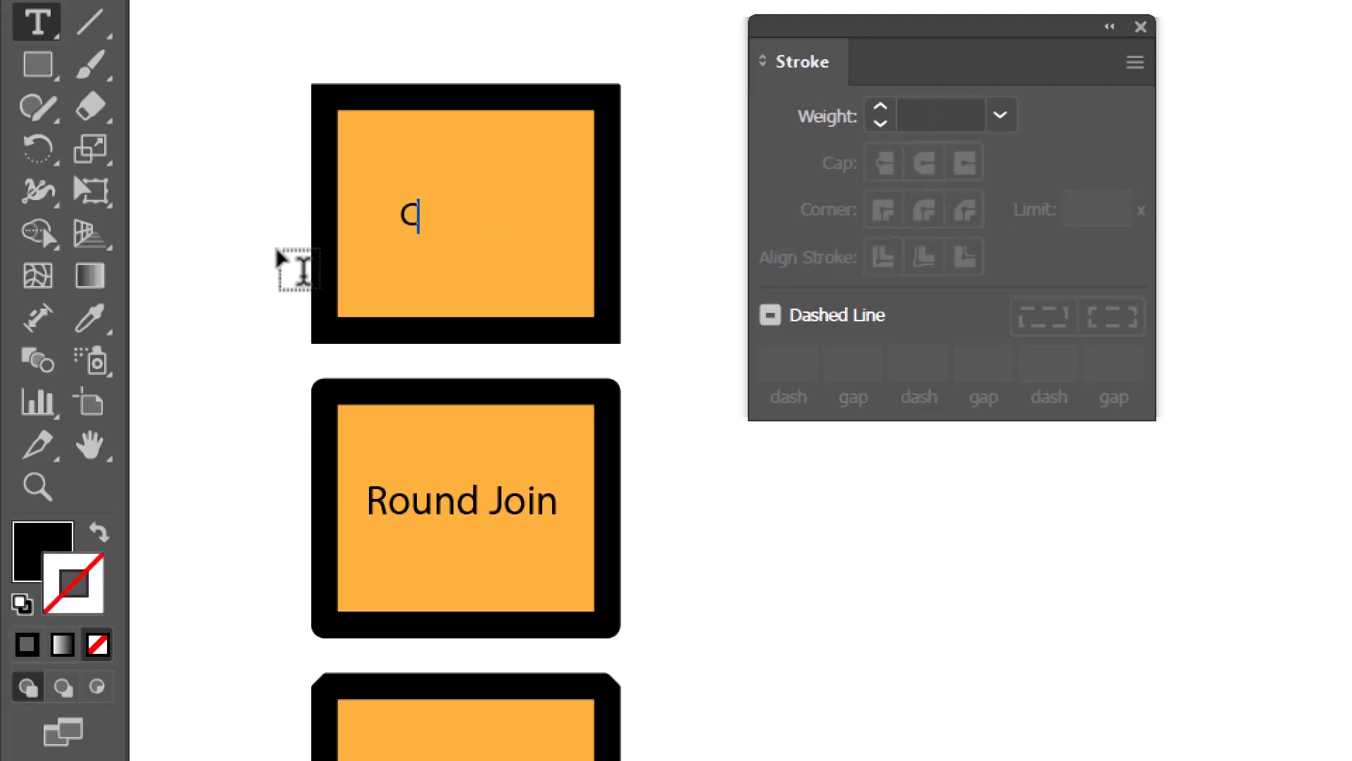
{"action": "type", "text": "enter"}
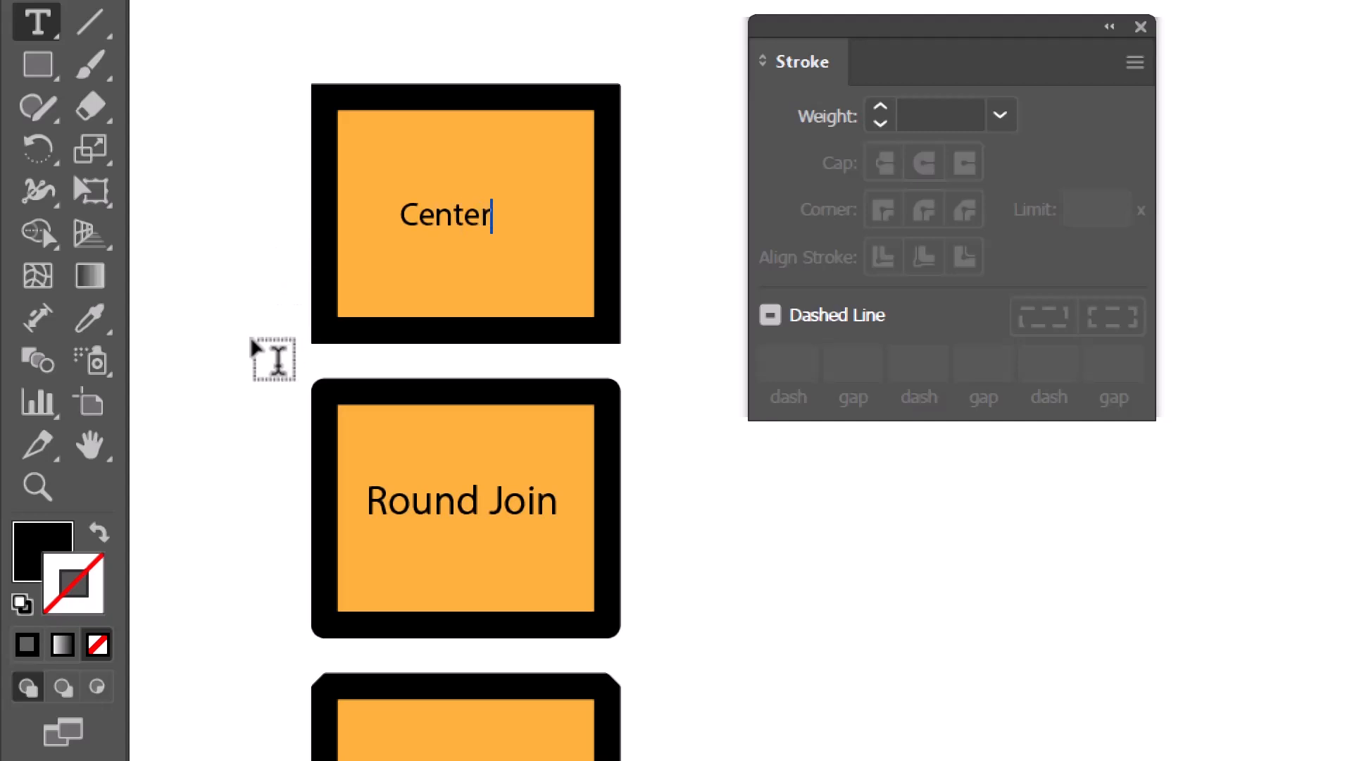
{"action": "key", "text": "Escape"}
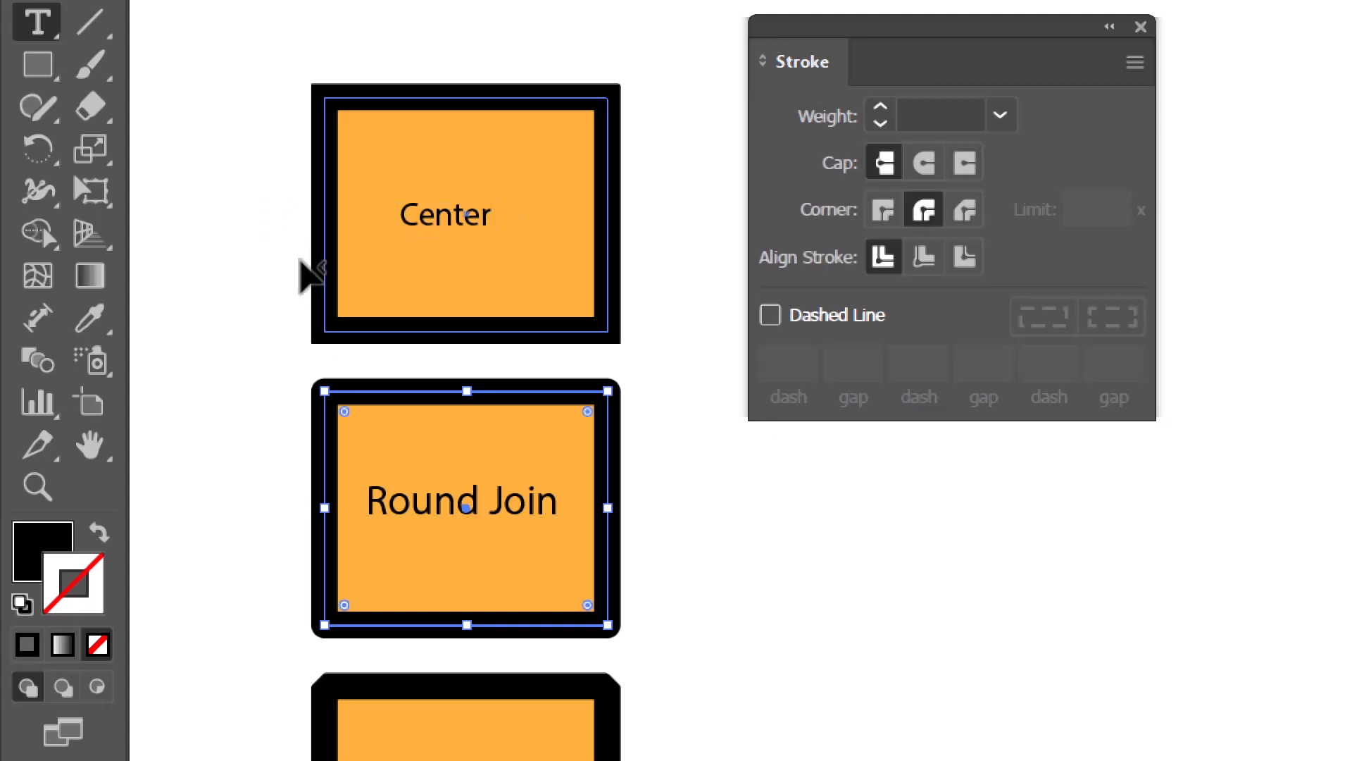
{"action": "left_click", "coordinate": [883, 209]}
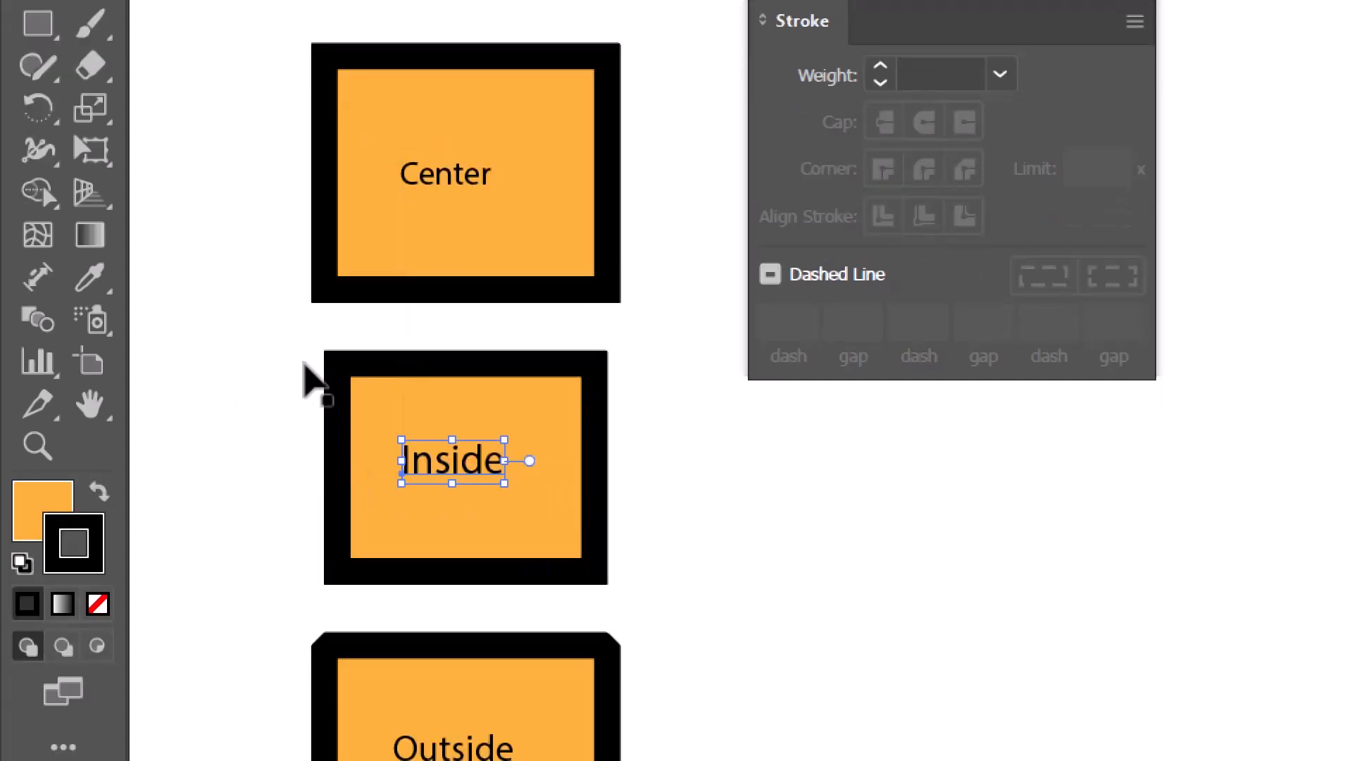
Step: Select the Inside and Outside rectangles in turn to compare how their strokes align to the path
{"action": "left_click", "coordinate": [313, 367]}
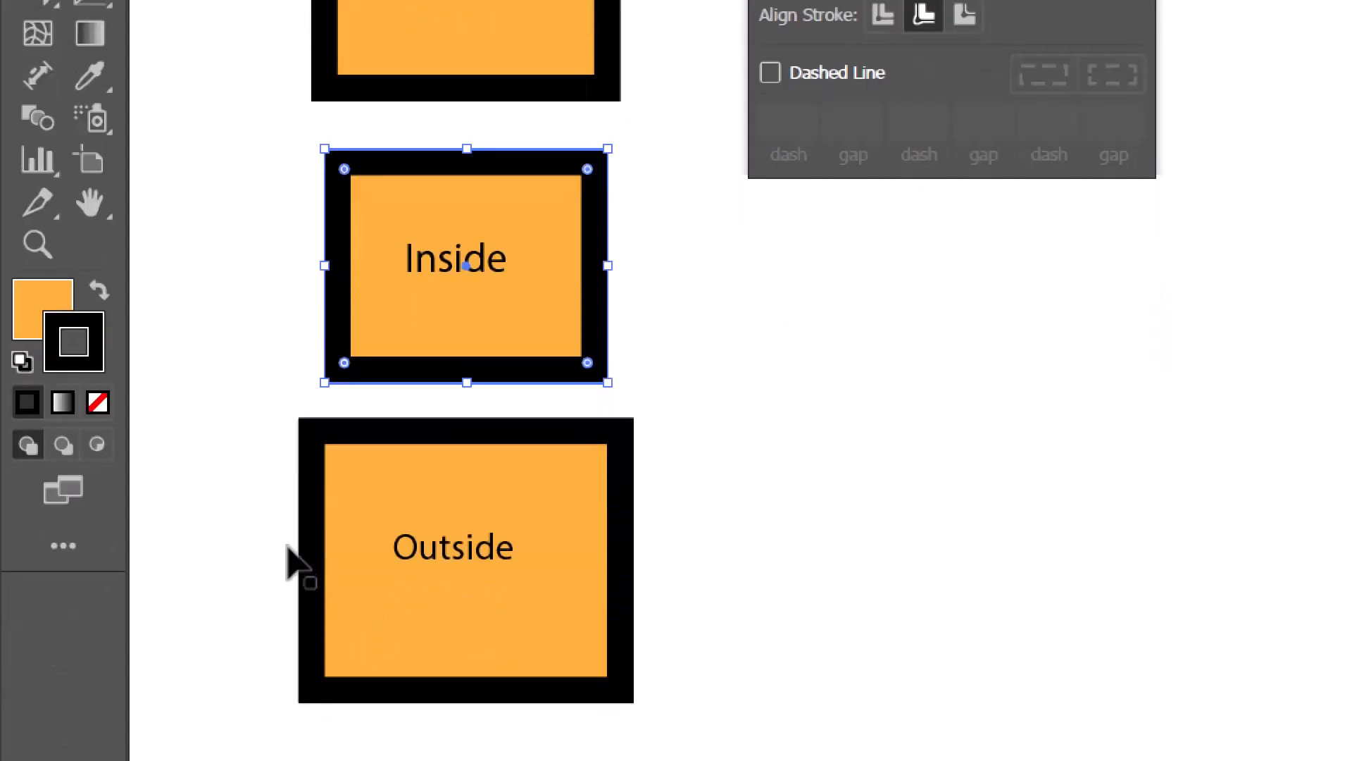
{"action": "left_click", "coordinate": [314, 720]}
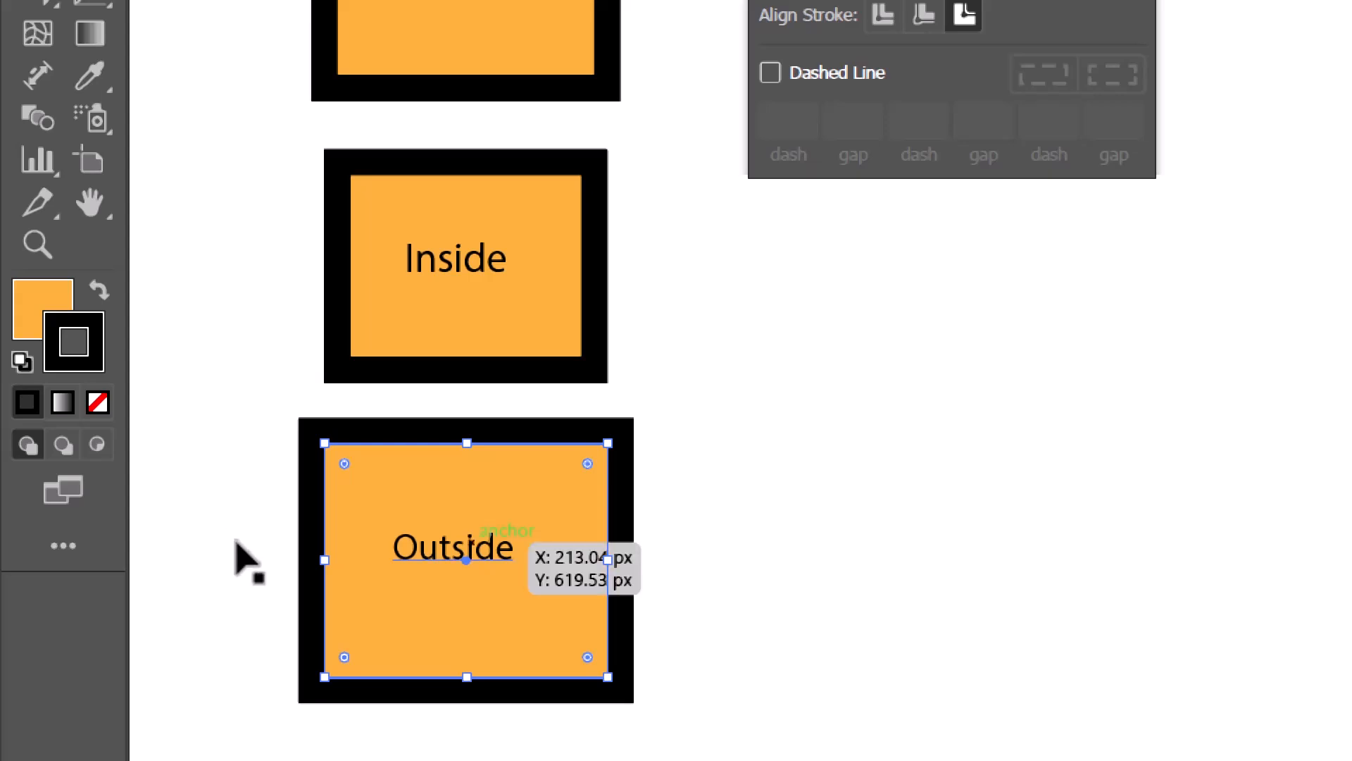
{"action": "left_click", "coordinate": [478, 550]}
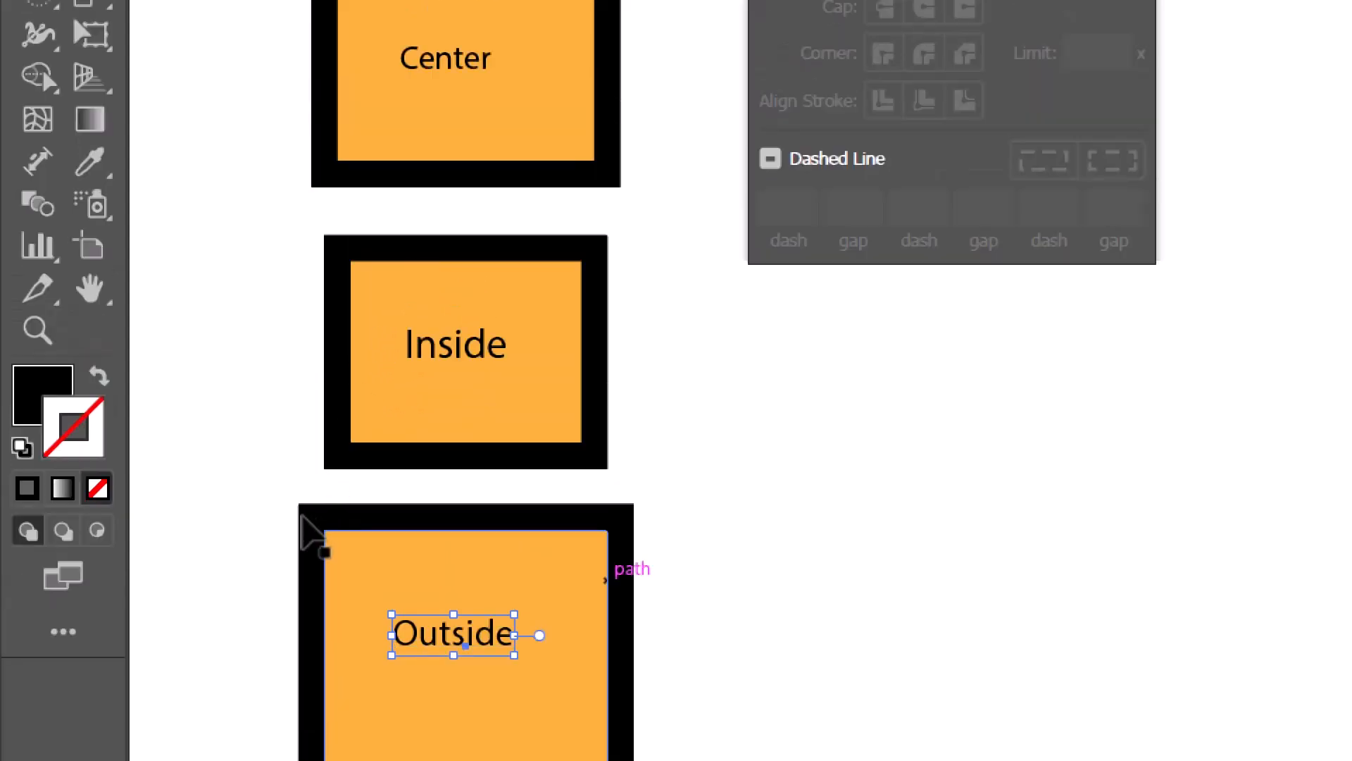
{"action": "left_click", "coordinate": [302, 482]}
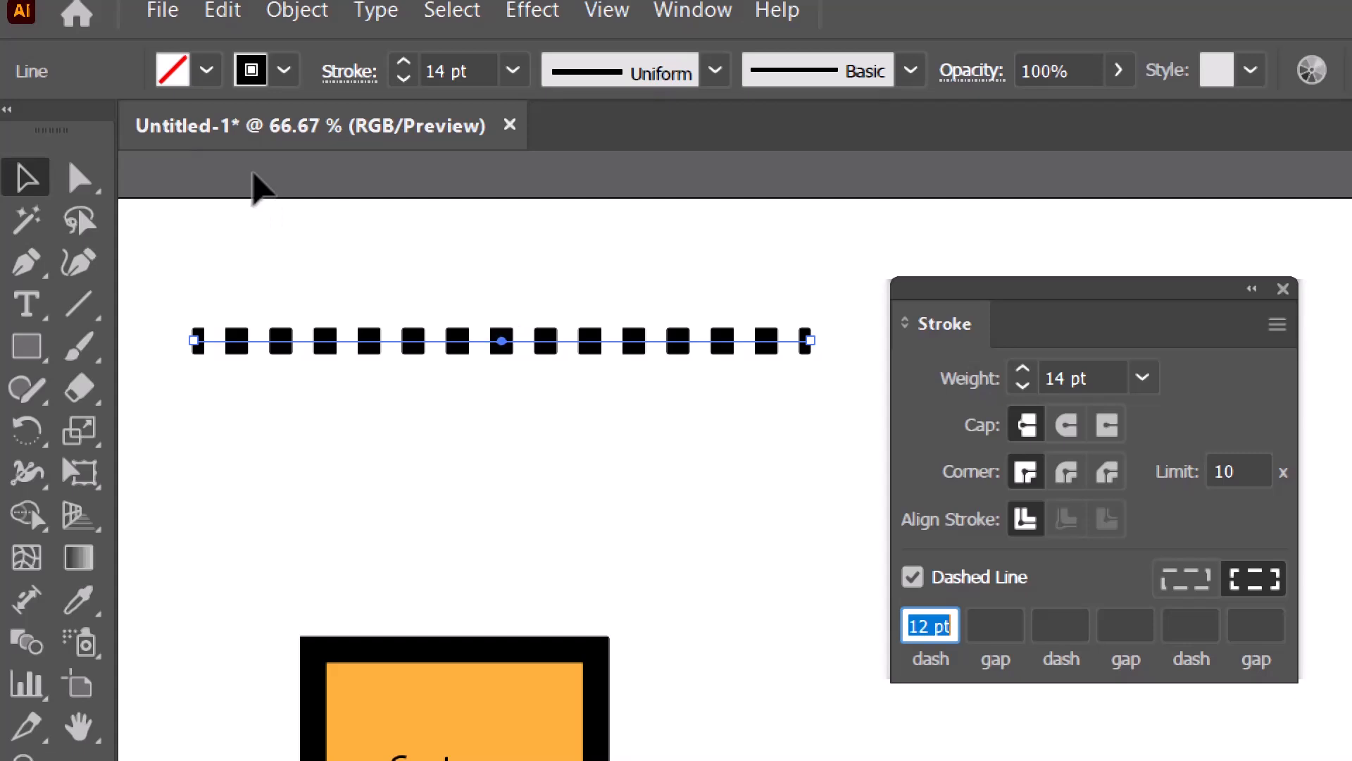
Step: Raise the dashed line's first dash length to 27 pt
{"action": "key", "text": "Right"}
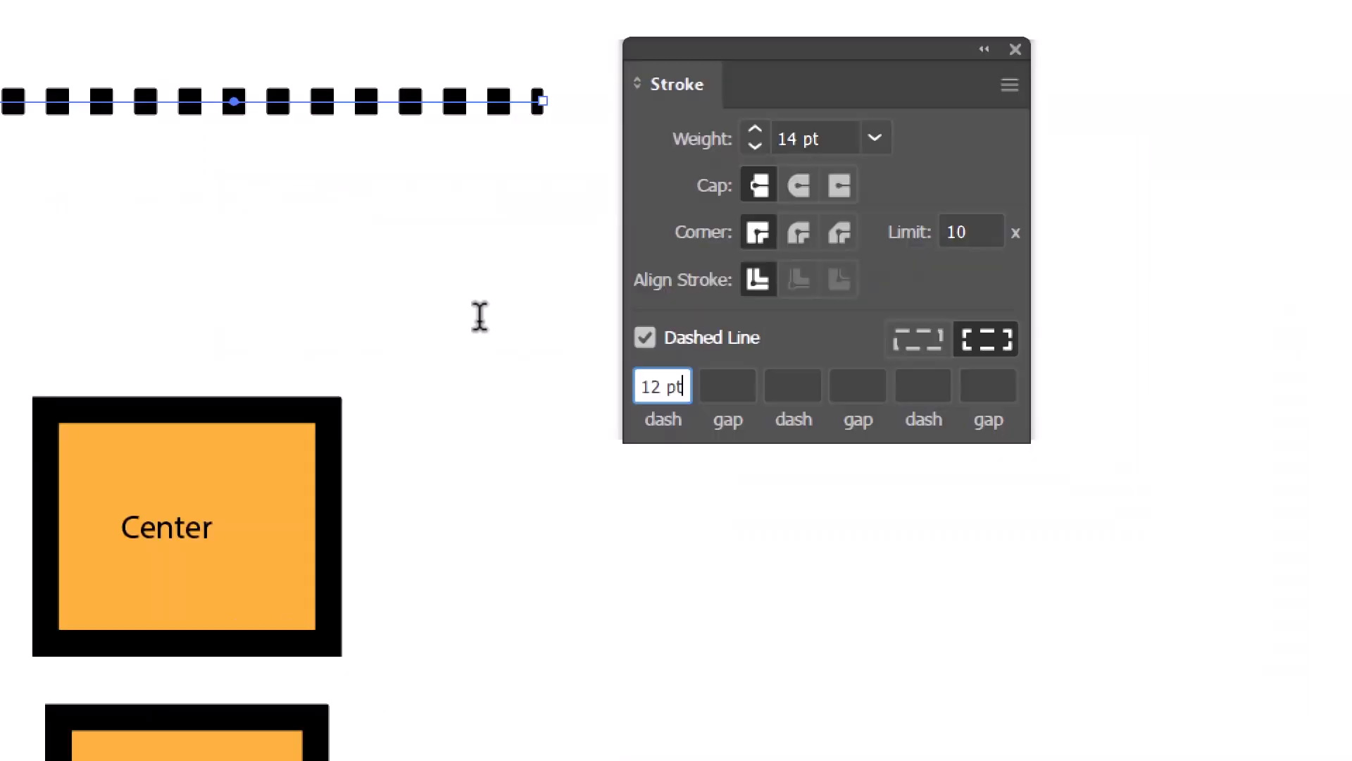
{"action": "key", "text": "Up"}
{"action": "key", "text": "Up"}
{"action": "key", "text": "Up"}
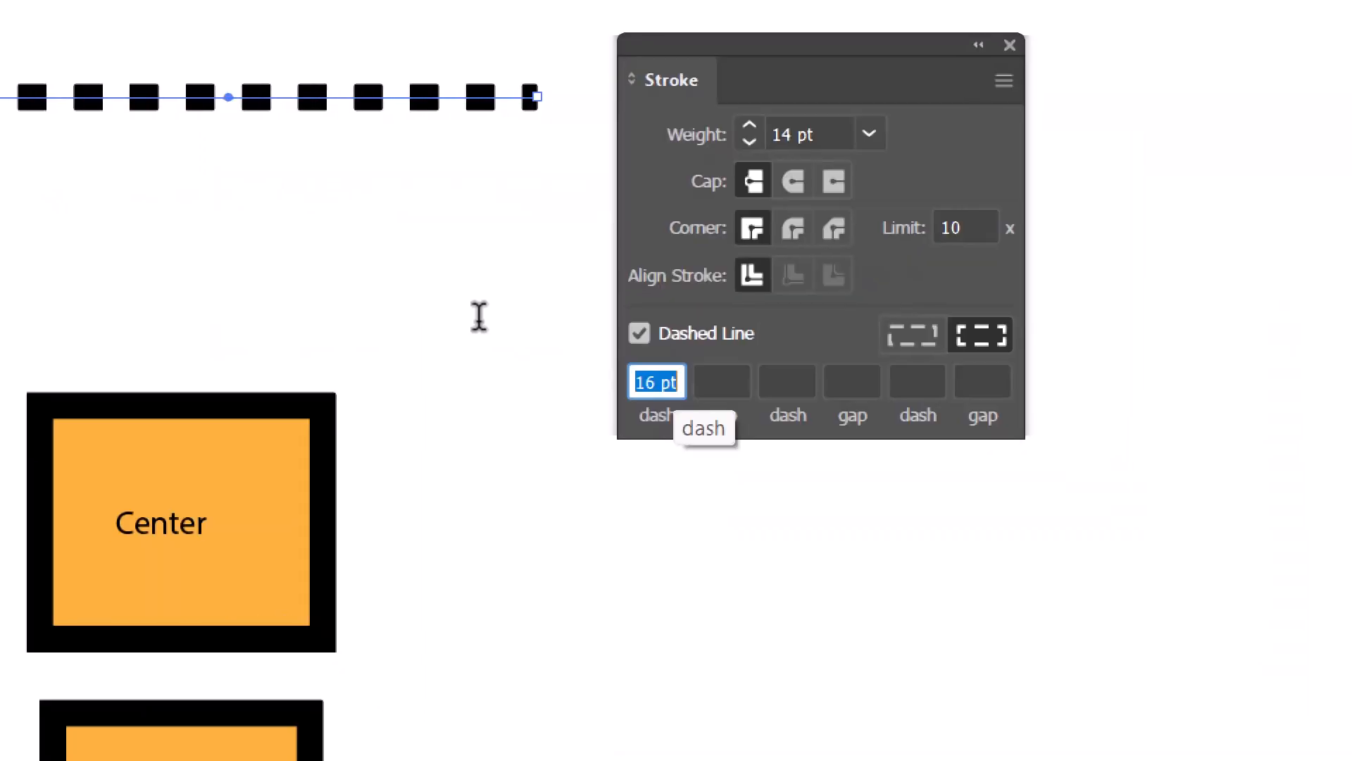
{"action": "key", "text": "Up"}
{"action": "key", "text": "Up"}
{"action": "key", "text": "Up"}
{"action": "key", "text": "Up"}
{"action": "key", "text": "Up"}
{"action": "key", "text": "Up"}
{"action": "key", "text": "Up"}
{"action": "key", "text": "Up"}
{"action": "key", "text": "Up"}
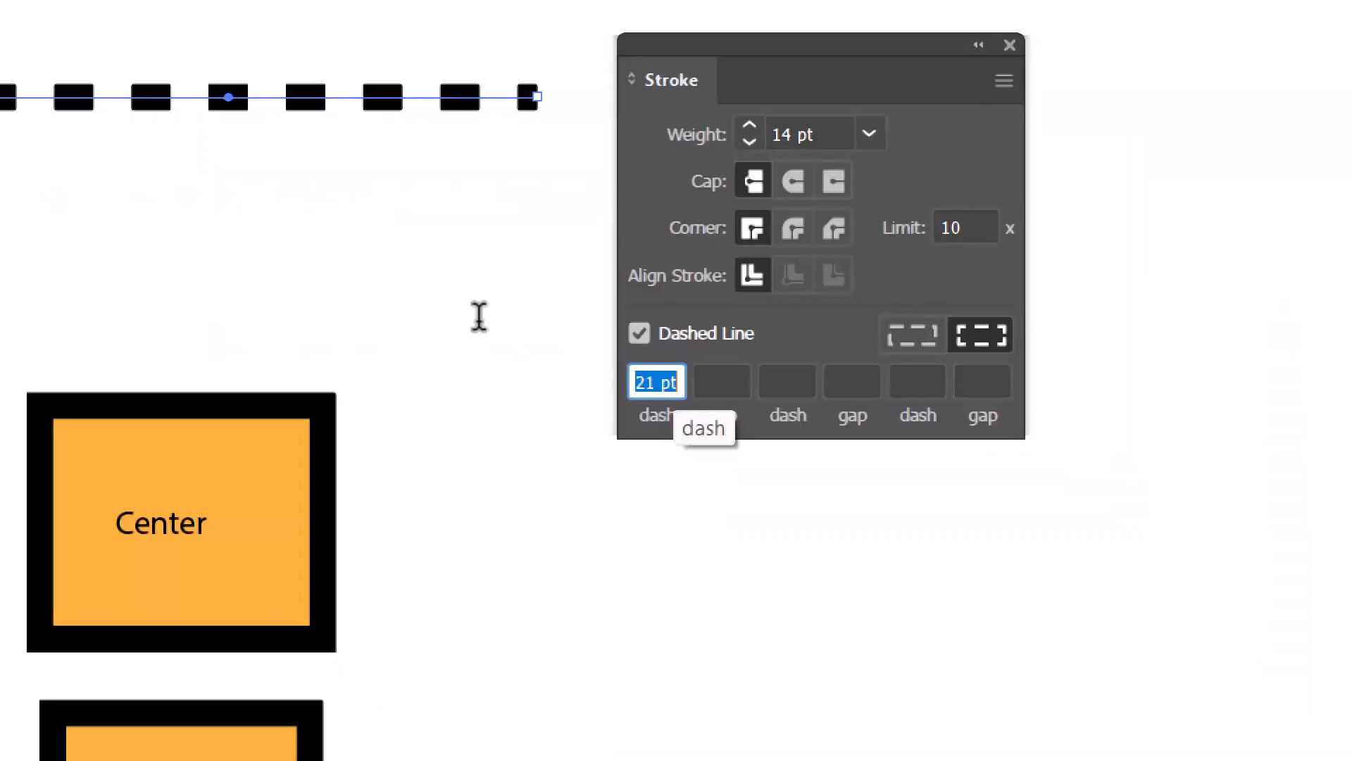
{"action": "key", "text": "Up"}
{"action": "key", "text": "Up"}
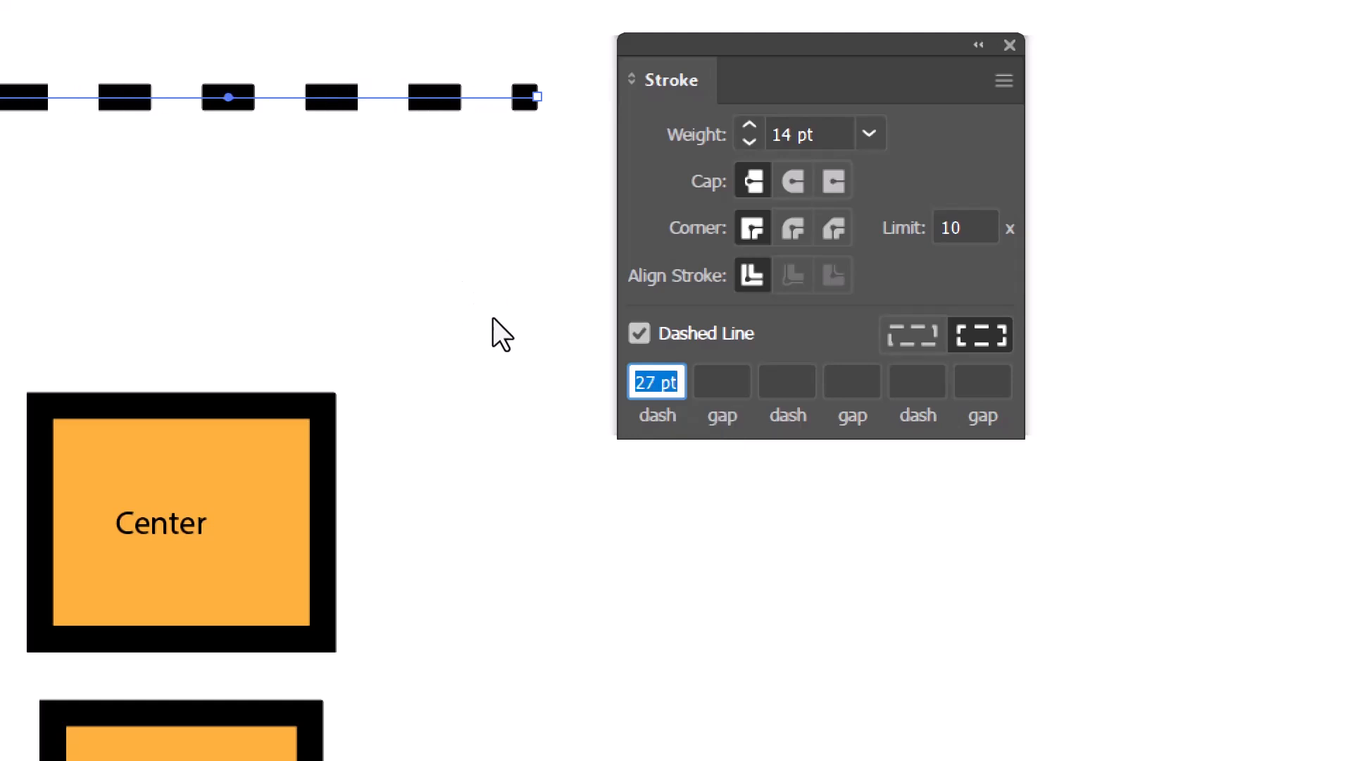
Step: Try increasing gap lengths on the dashed line, starting at 1 pt and ending at 12 pt
{"action": "key", "text": "Tab"}
{"action": "type", "text": "1"}
{"action": "key", "text": "Return"}
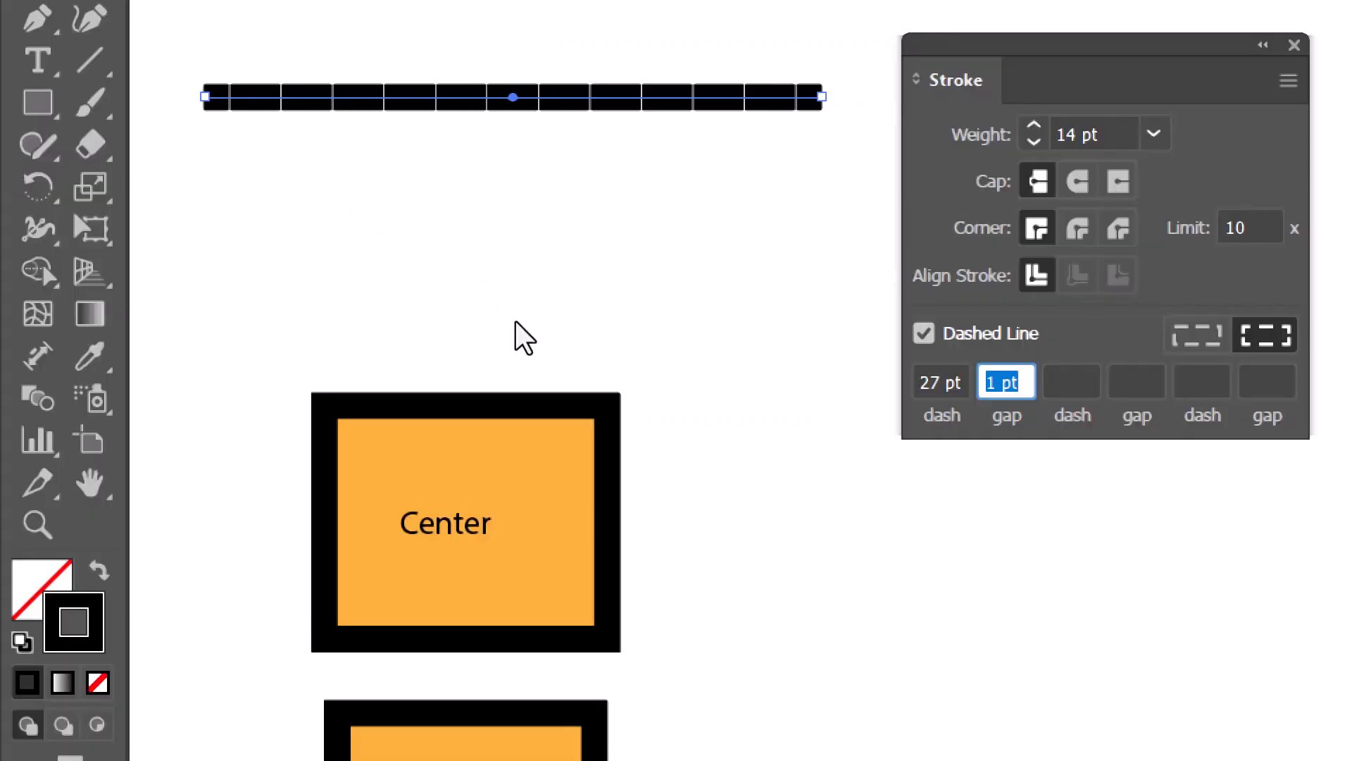
{"action": "type", "text": "3"}
{"action": "key", "text": "Return"}
{"action": "key", "text": "Up"}
{"action": "key", "text": "Up"}
{"action": "key", "text": "Up"}
{"action": "key", "text": "Up"}
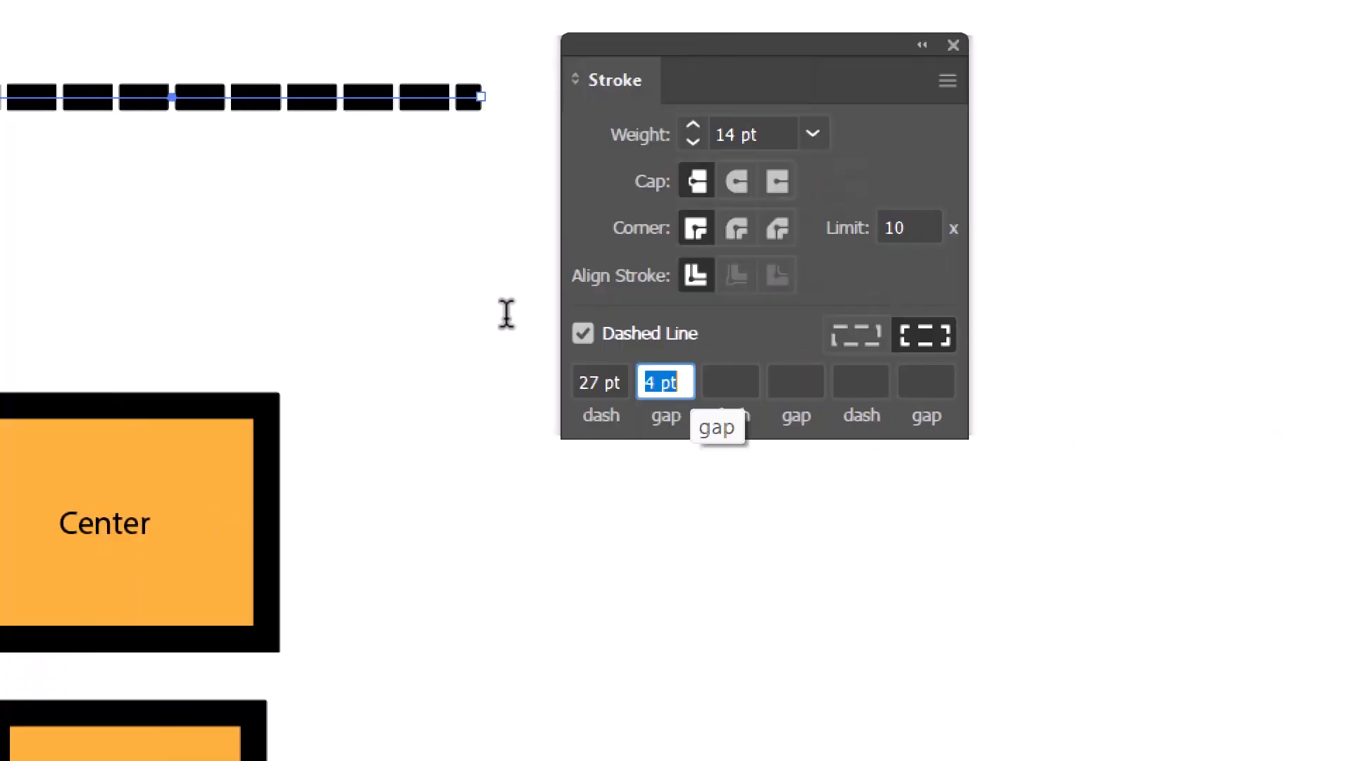
{"action": "key", "text": "Up"}
{"action": "key", "text": "Up"}
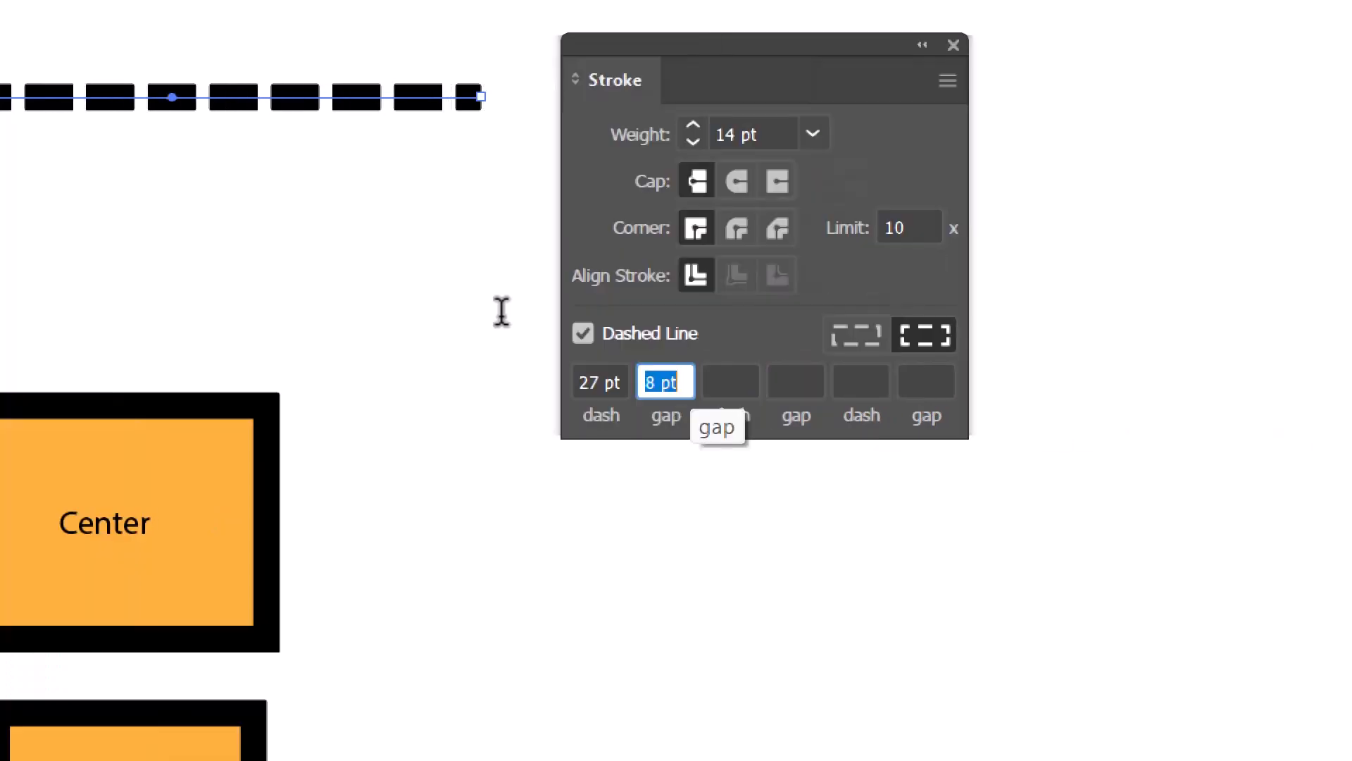
{"action": "key", "text": "Up"}
{"action": "key", "text": "Up"}
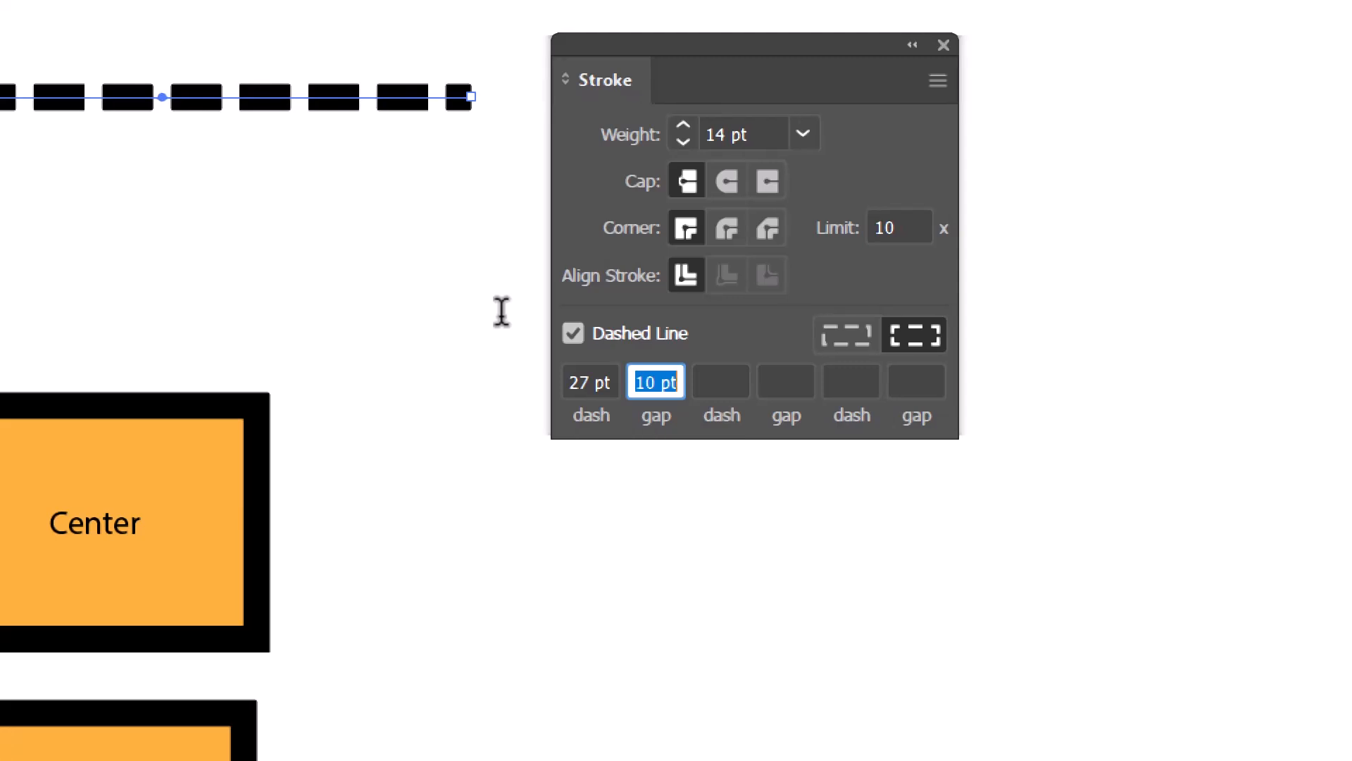
{"action": "key", "text": "Up"}
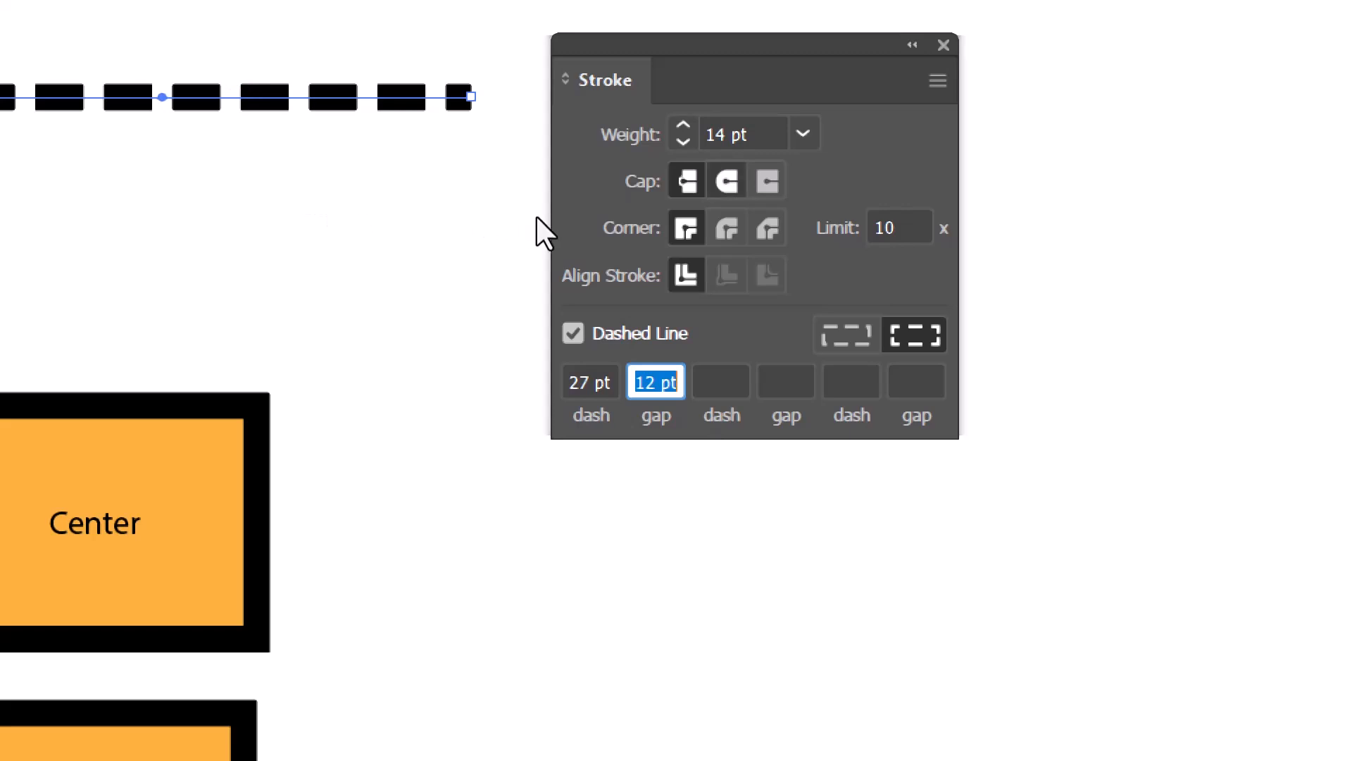
Step: Clear the dashed line's gap value and give its dashes a Round Cap
{"action": "key", "text": "BackSpace"}
{"action": "left_click", "coordinate": [727, 181]}
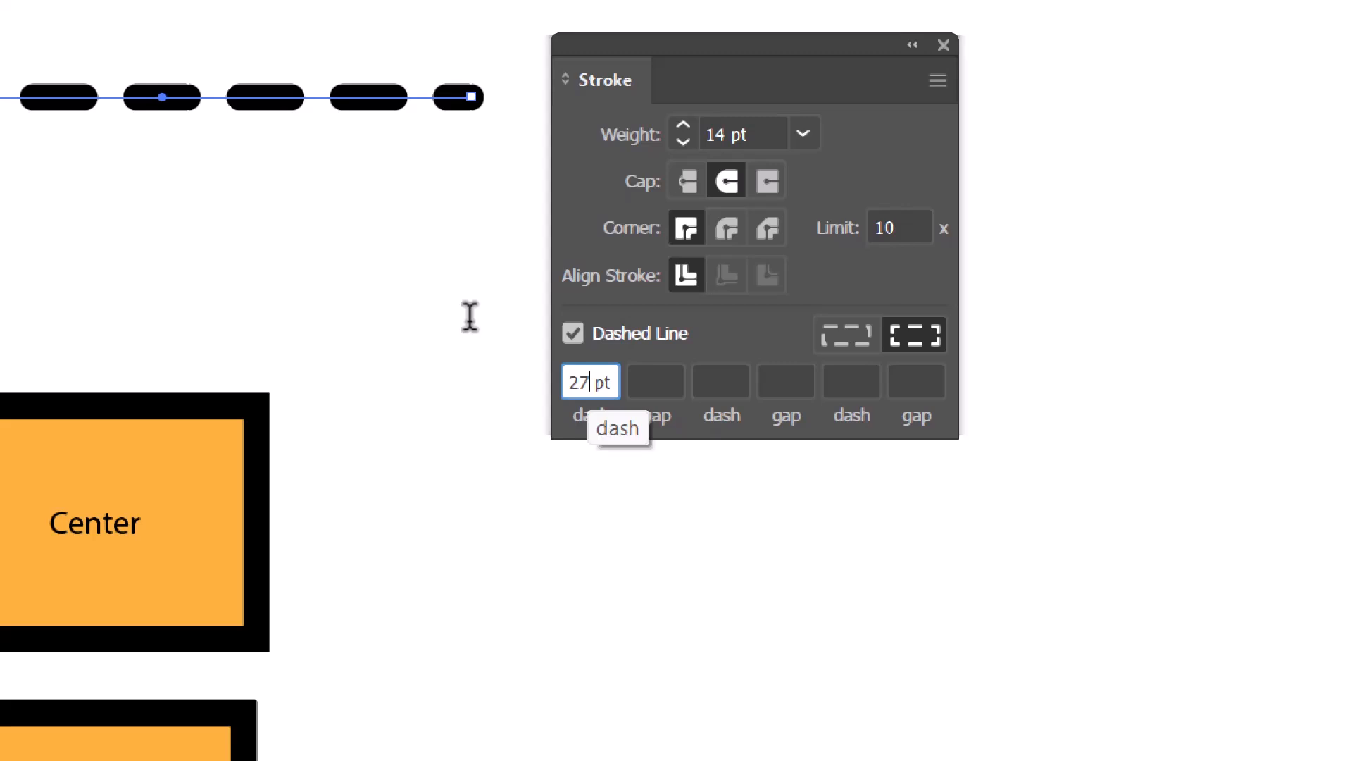
Step: Lower the round-capped line's first dash length to 10 pt
{"action": "key", "text": "Down"}
{"action": "key", "text": "Down"}
{"action": "key", "text": "Down"}
{"action": "key", "text": "Down"}
{"action": "key", "text": "Down"}
{"action": "key", "text": "Down"}
{"action": "key", "text": "Down"}
{"action": "key", "text": "Down"}
{"action": "key", "text": "Down"}
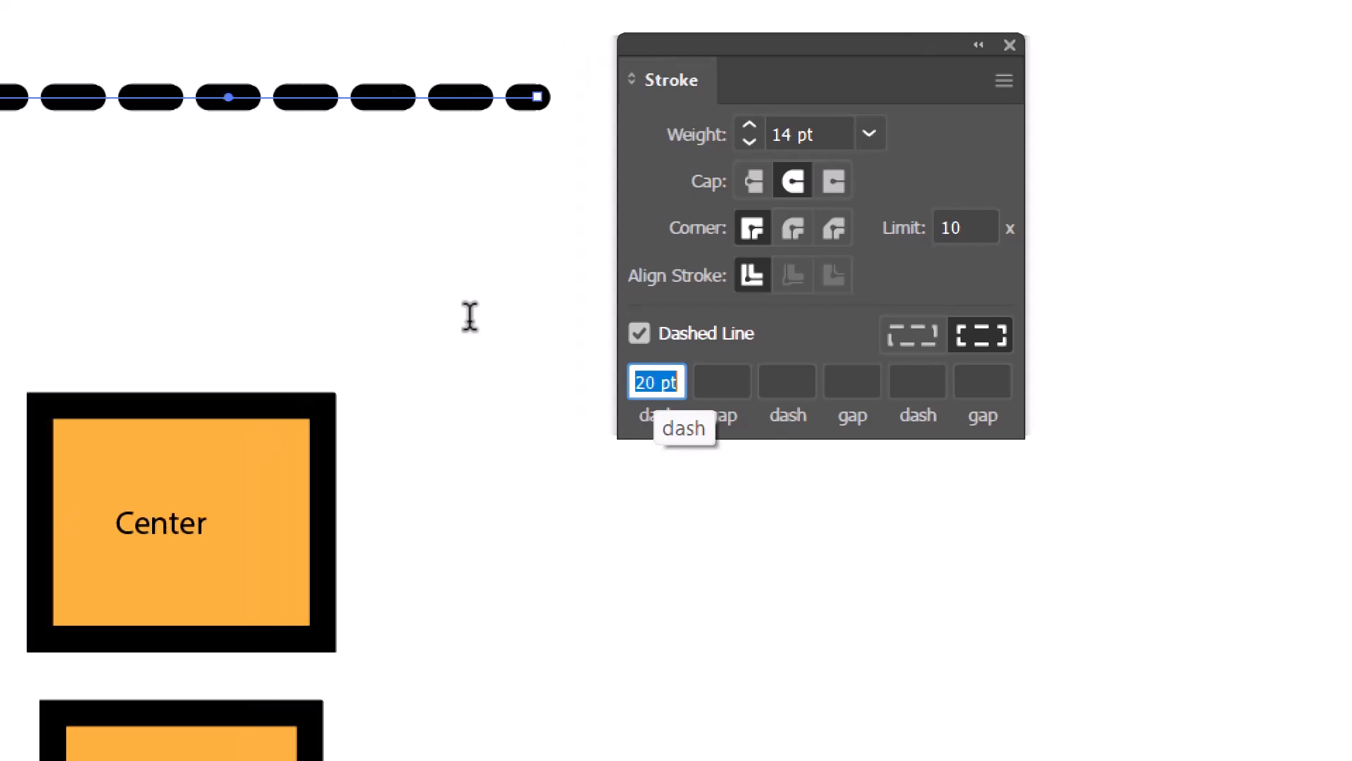
{"action": "key", "text": "Down"}
{"action": "key", "text": "Down"}
{"action": "key", "text": "Down"}
{"action": "key", "text": "Down"}
{"action": "key", "text": "Down"}
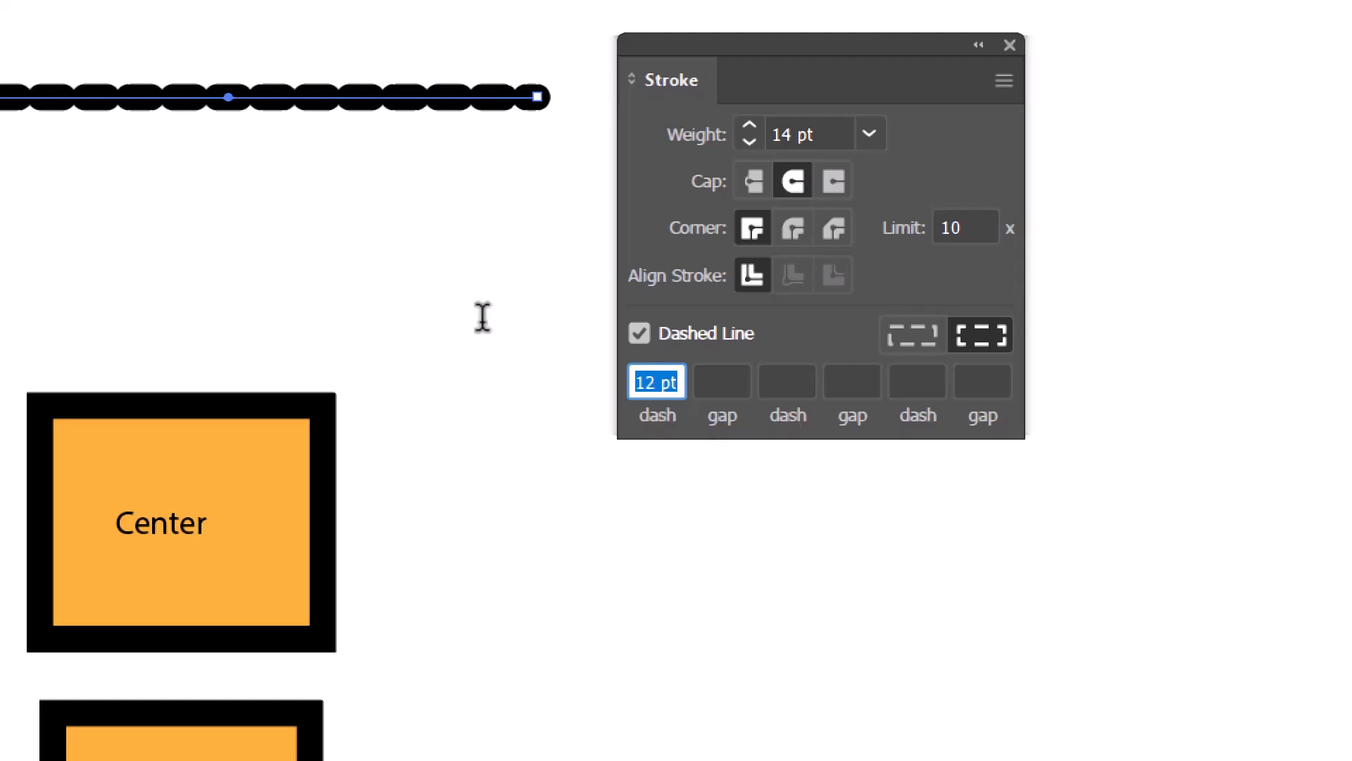
{"action": "key", "text": "Down"}
{"action": "key", "text": "Down"}
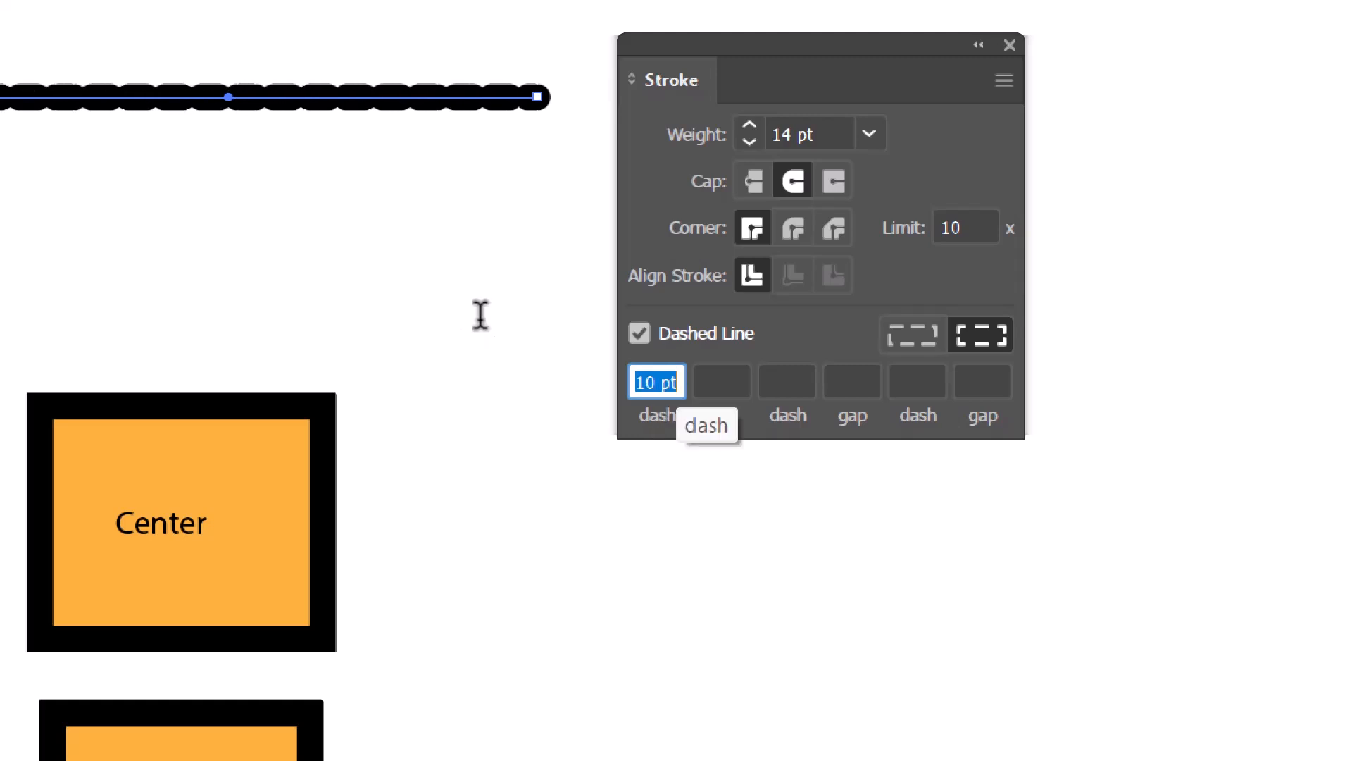
Step: Lower the round-capped line's first dash length to 4 pt
{"action": "key", "text": "Down"}
{"action": "key", "text": "Down"}
{"action": "key", "text": "Down"}
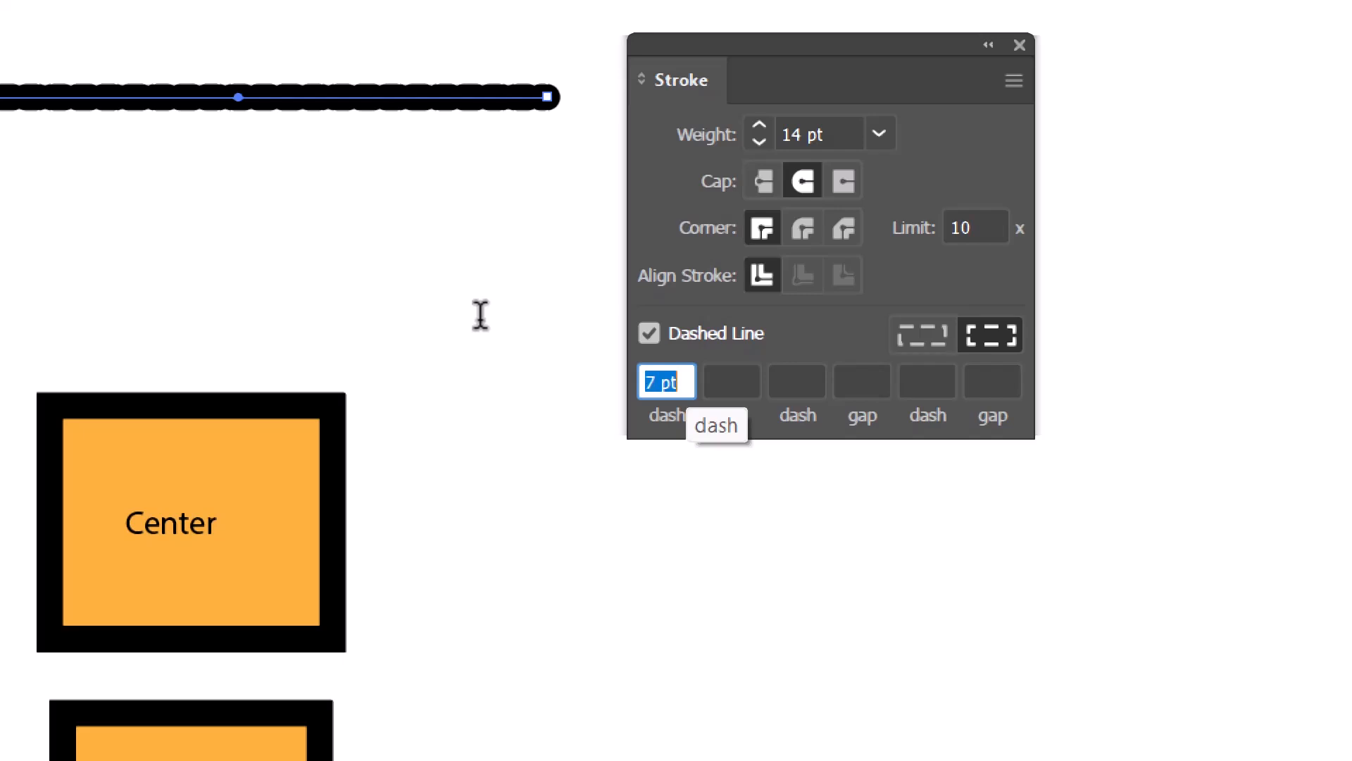
{"action": "key", "text": "Down"}
{"action": "key", "text": "Down"}
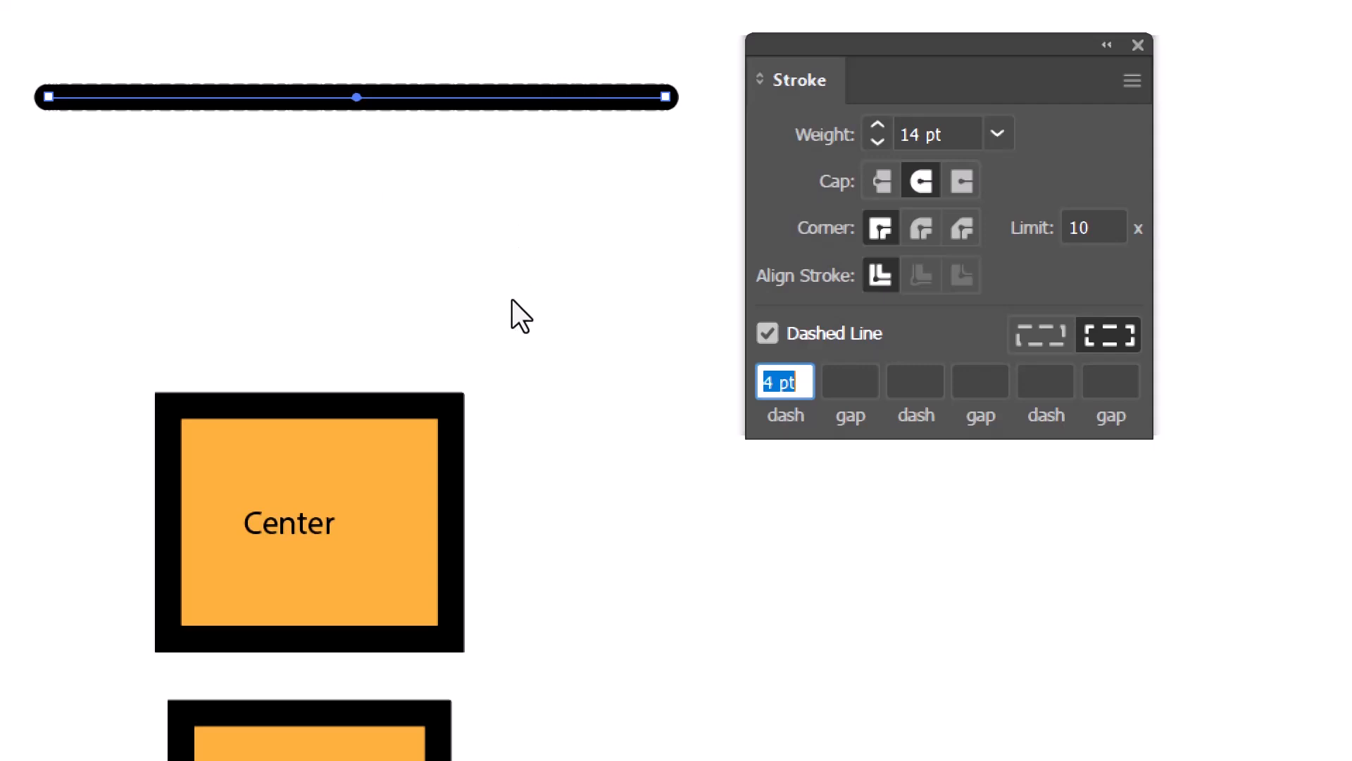
Step: Try gap lengths from 14 pt up to 19 pt on the round-capped line, and clear the gap value
{"action": "key", "text": "Tab"}
{"action": "type", "text": "14"}
{"action": "key", "text": "Return"}
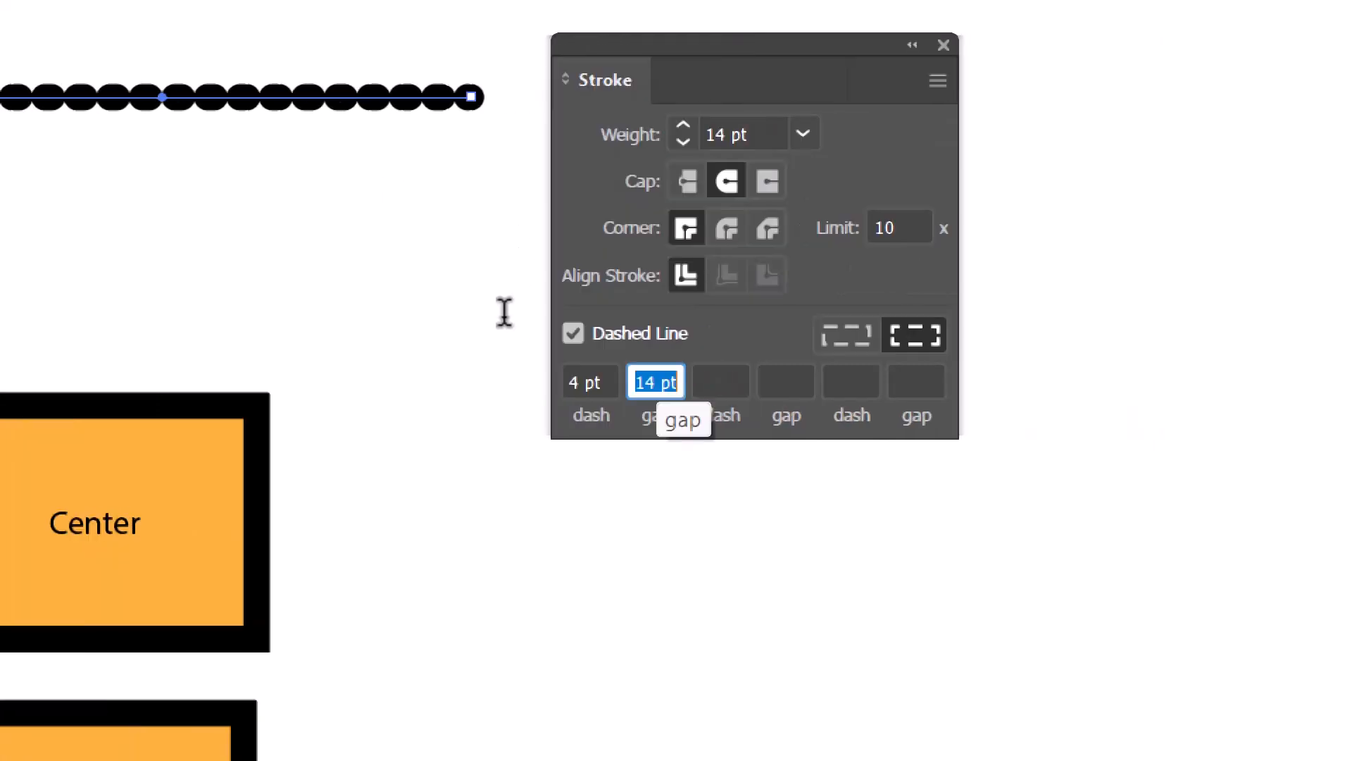
{"action": "key", "text": "Up"}
{"action": "key", "text": "Up"}
{"action": "key", "text": "Up"}
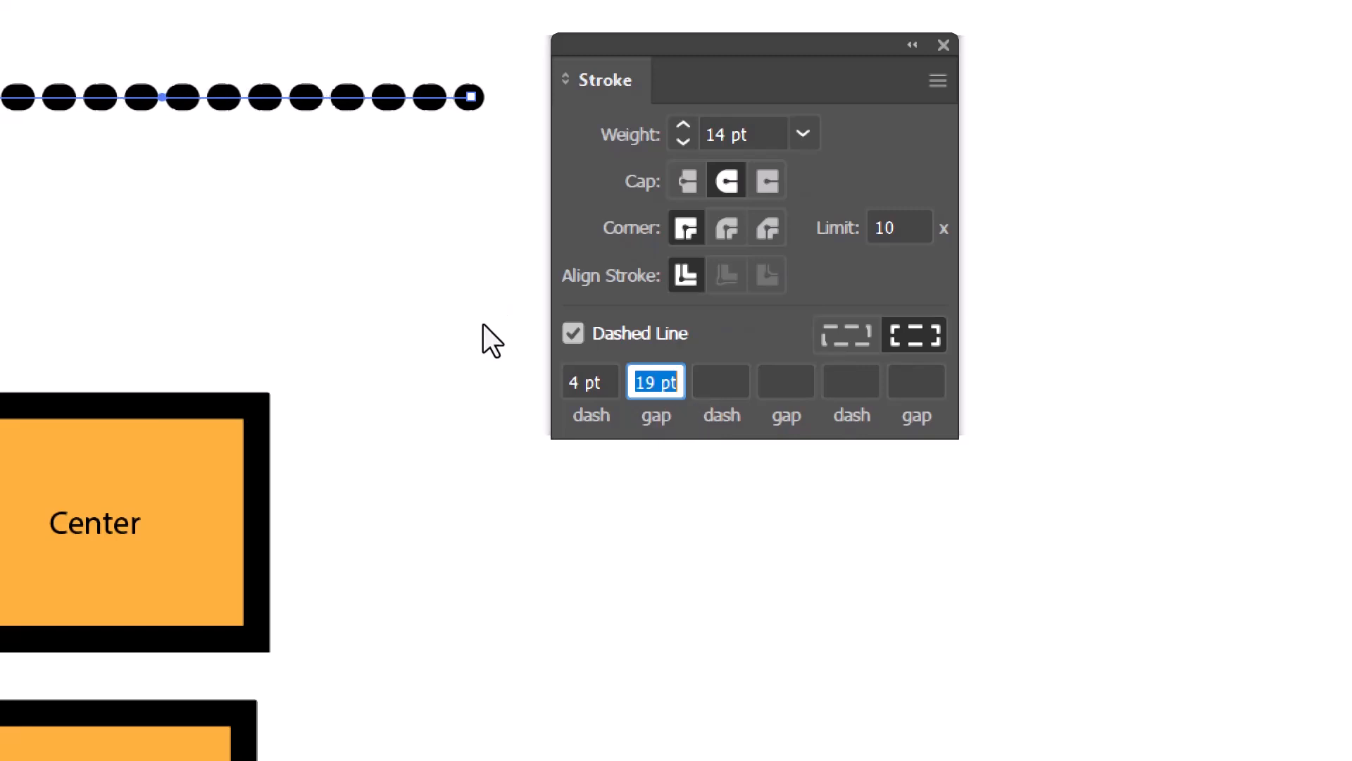
{"action": "key", "text": "BackSpace"}
{"action": "key", "text": "shift+Tab"}
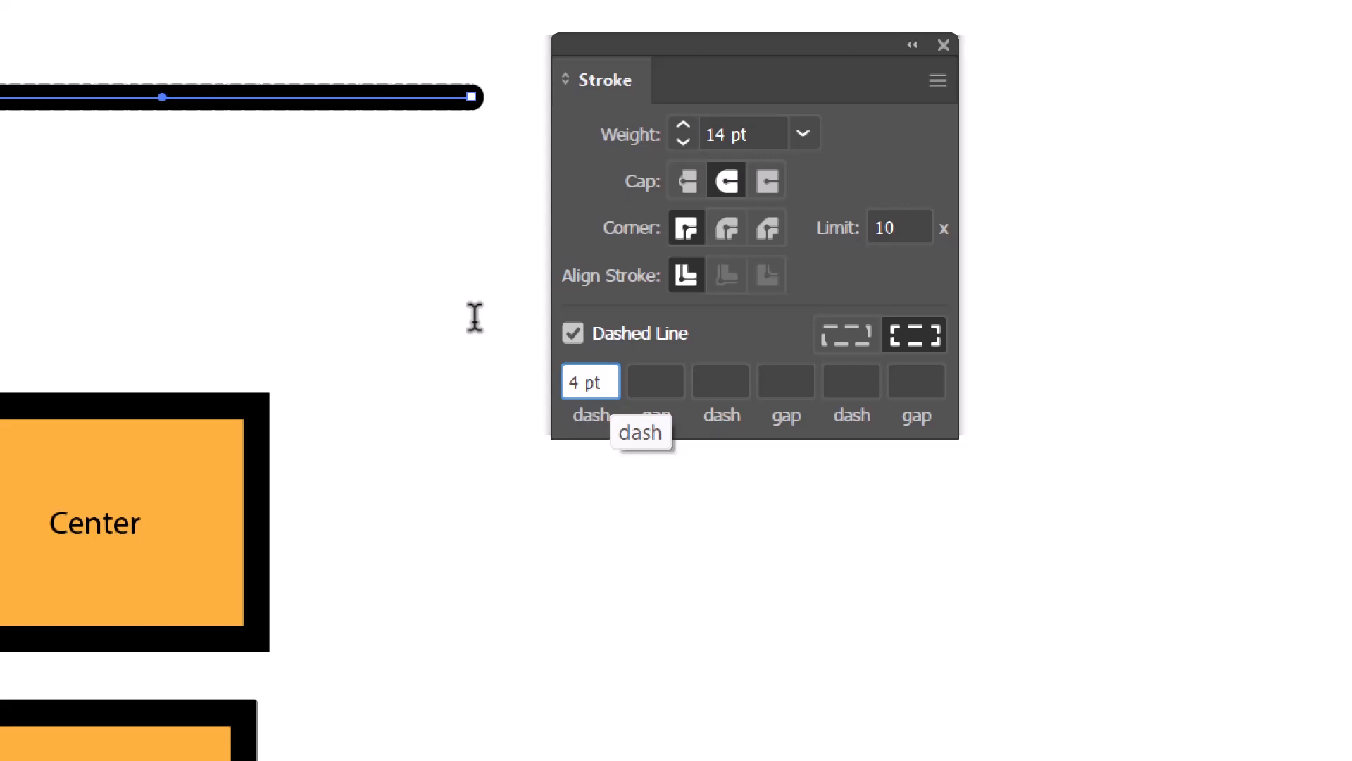
Step: Set the round-capped line's first dash to 2 pt and its gap to 22 pt
{"action": "key", "text": "Down"}
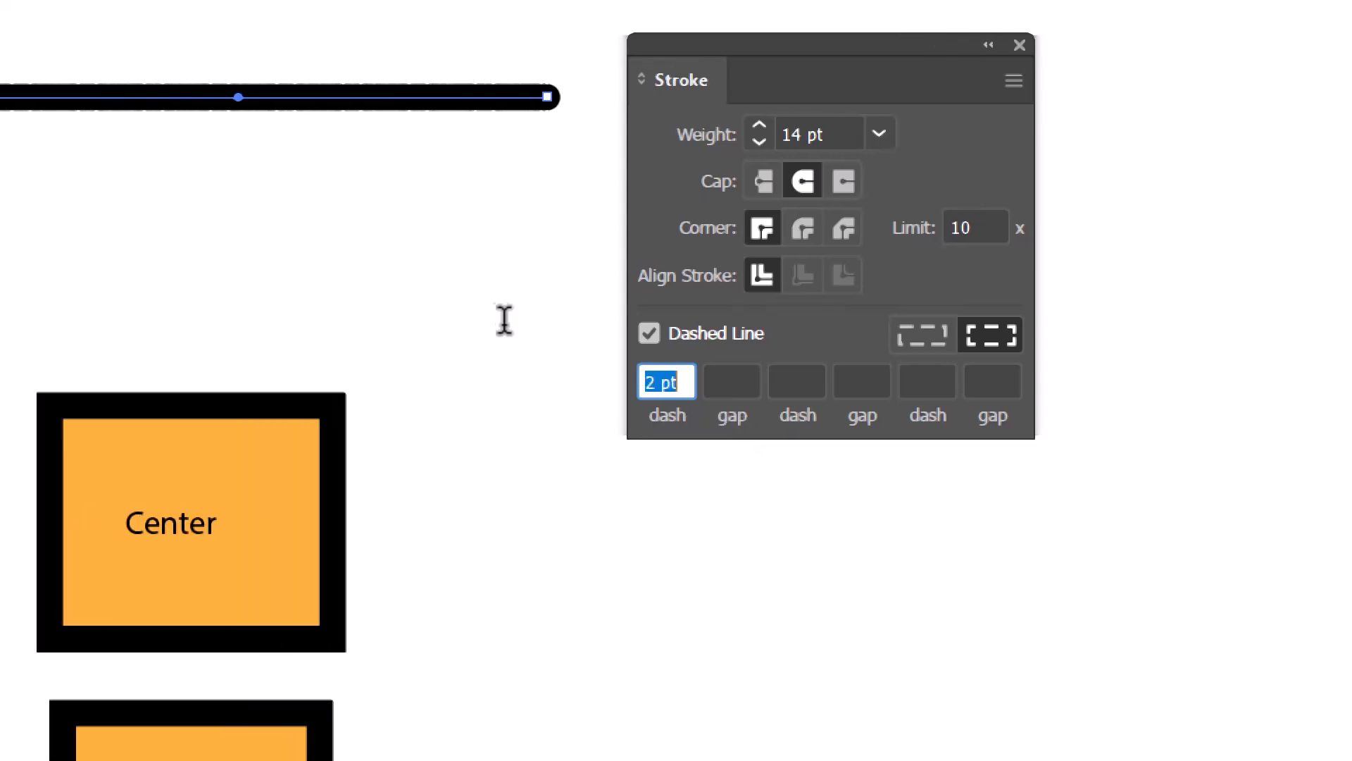
{"action": "key", "text": "Tab"}
{"action": "key", "text": "Up"}
{"action": "key", "text": "Up"}
{"action": "key", "text": "Up"}
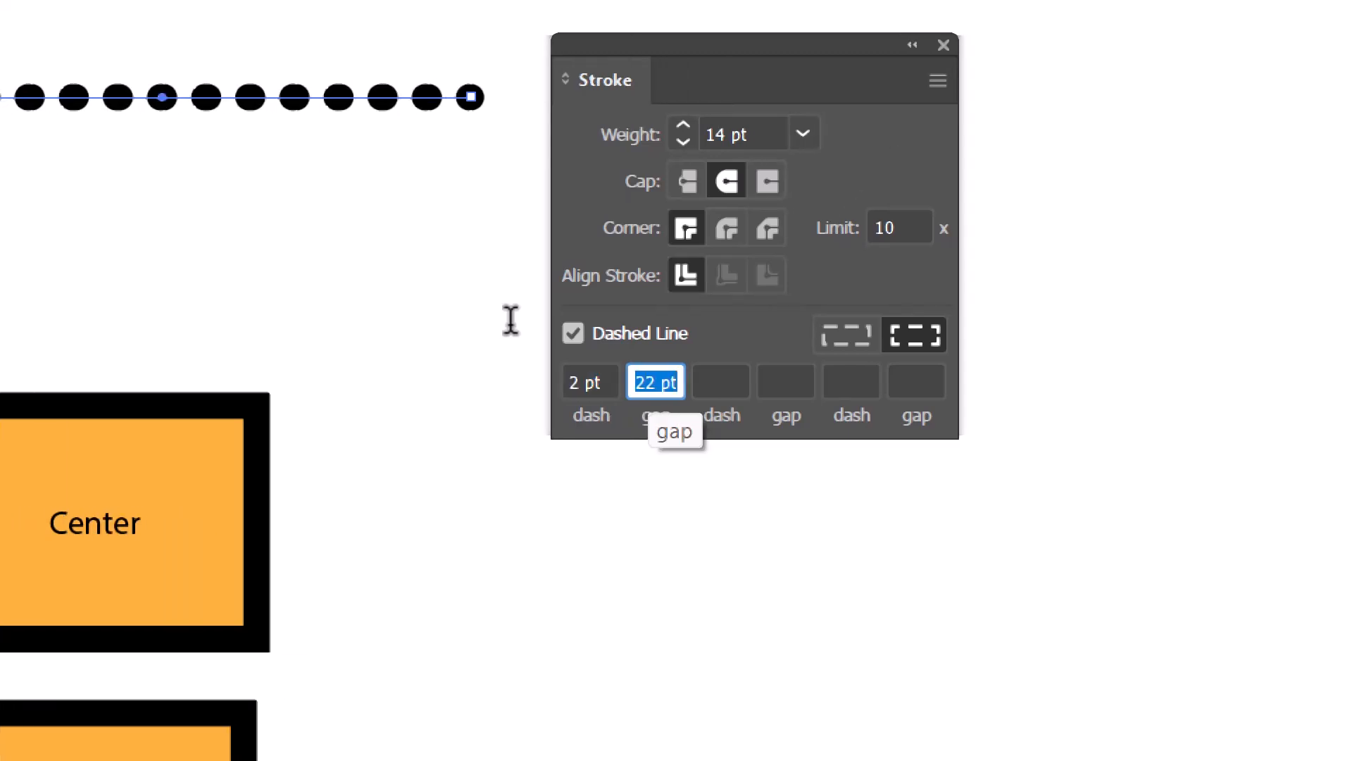
Step: Clear the round-capped line's gap and replace it with a 24 pt gap
{"action": "key", "text": "BackSpace"}
{"action": "key", "text": "Tab"}
{"action": "key", "text": "shift+Tab"}
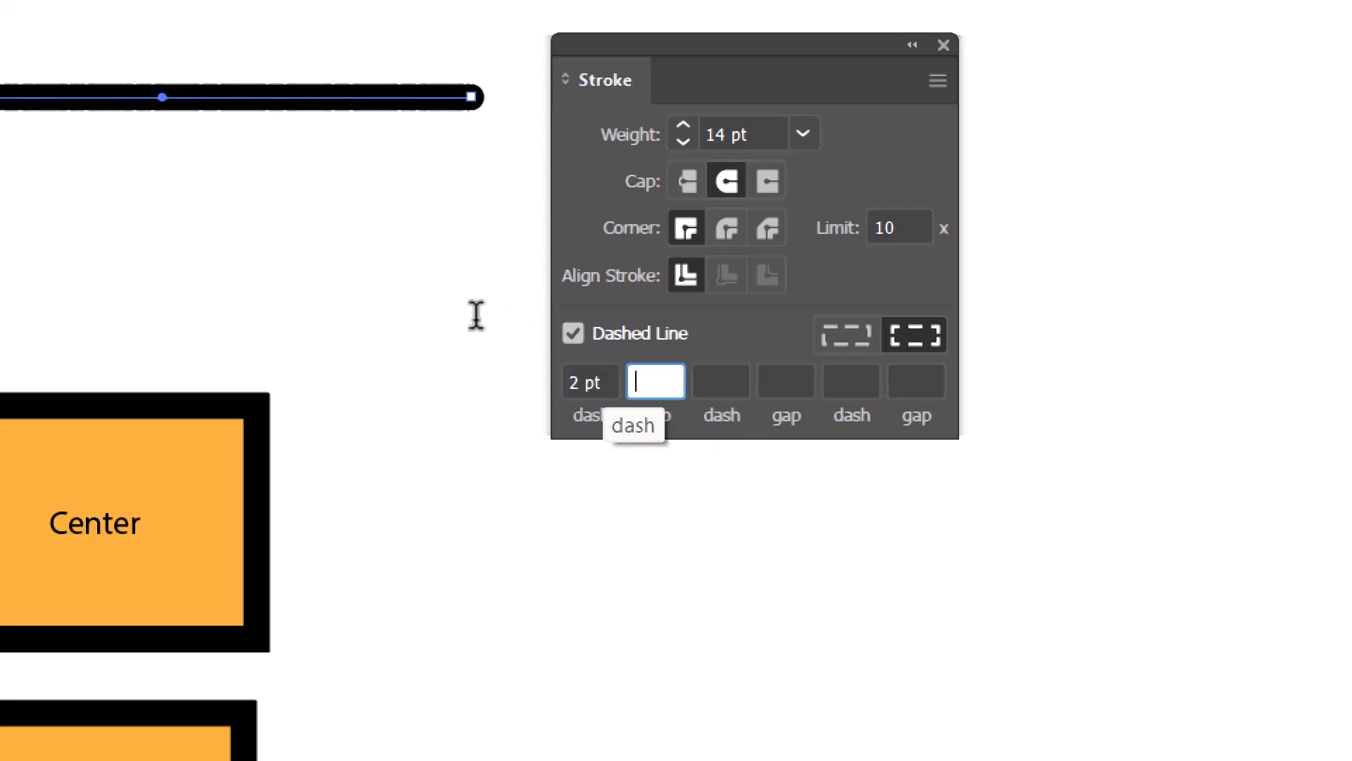
{"action": "key", "text": "shift+Tab"}
{"action": "key", "text": "Tab"}
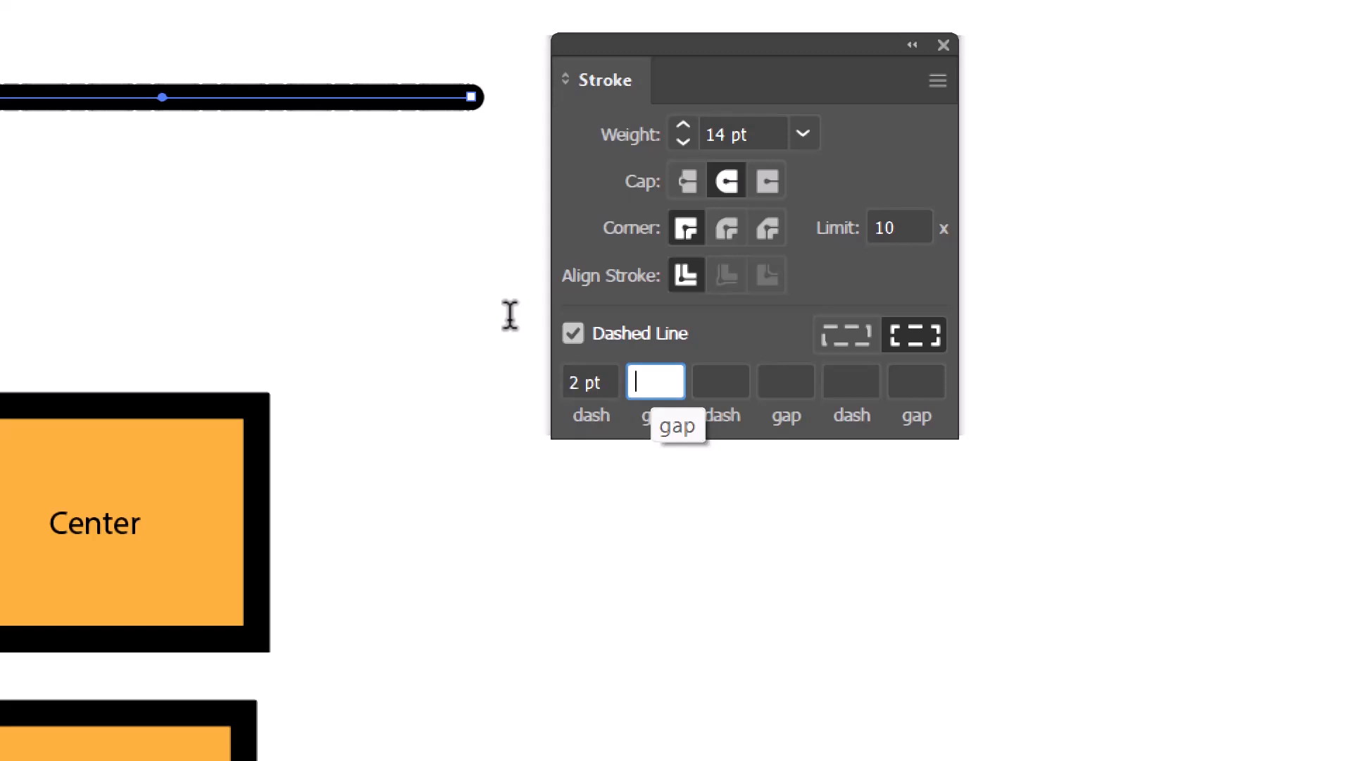
{"action": "type", "text": "24"}
{"action": "key", "text": "Return"}
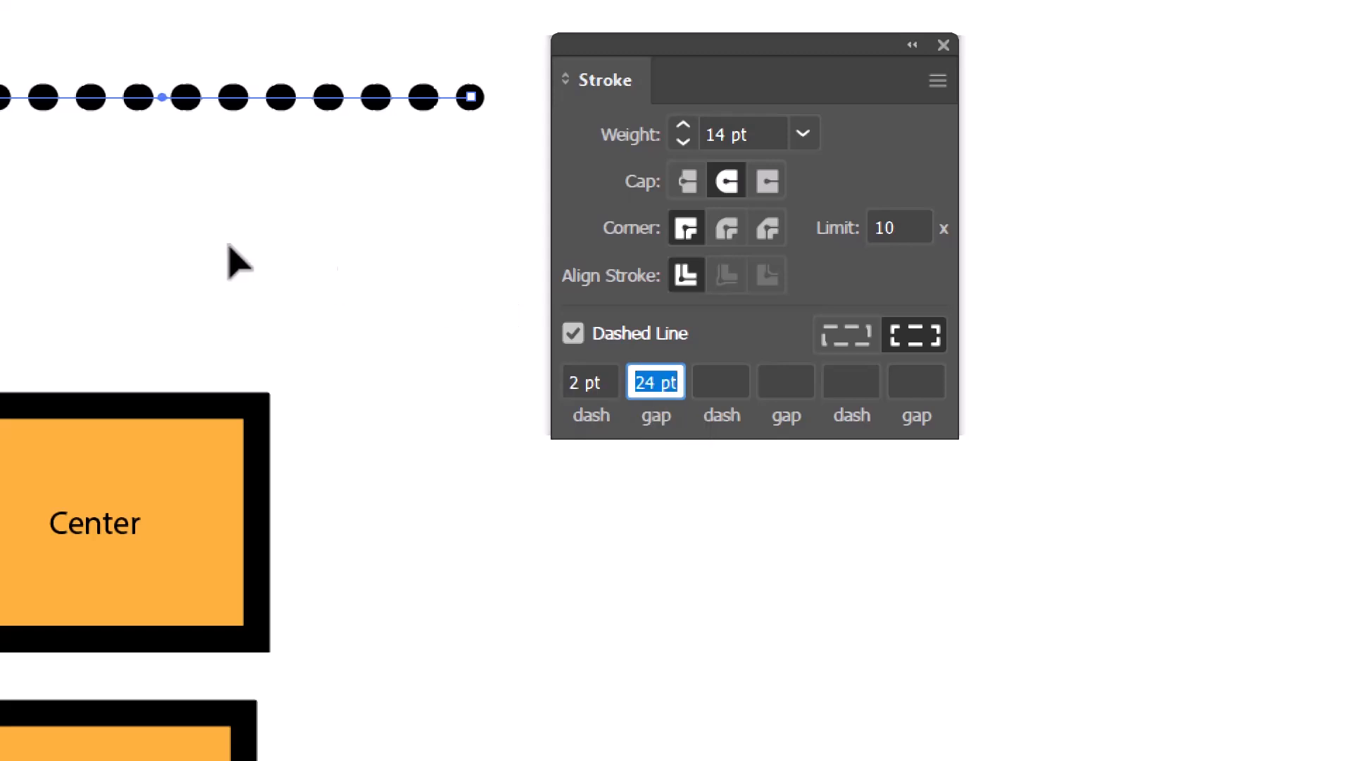
Step: Reduce the round-capped line's first dash to 1 pt and set its gap to 25 pt
{"action": "key", "text": "shift+Tab"}
{"action": "key", "text": "ctrl+z"}
{"action": "key", "text": "Down"}
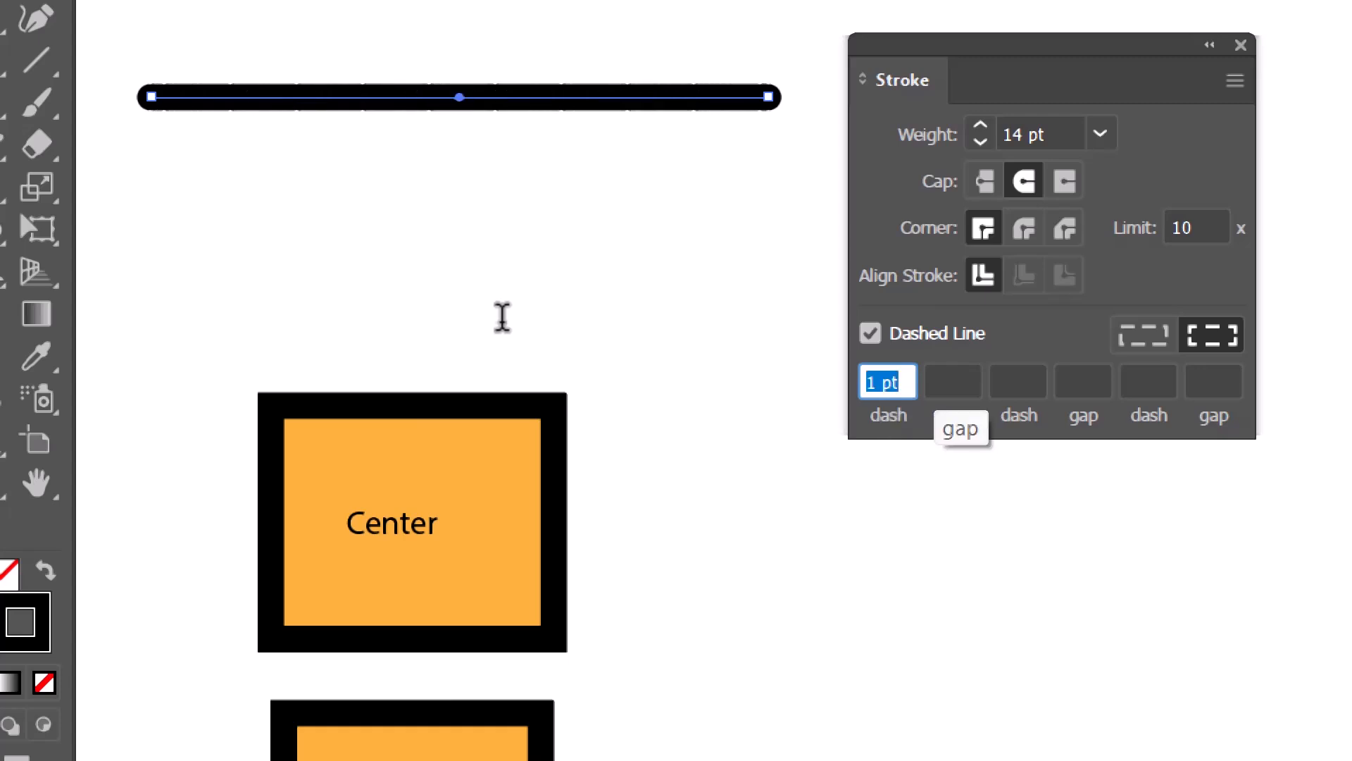
{"action": "key", "text": "Tab"}
{"action": "type", "text": "25"}
{"action": "key", "text": "Return"}
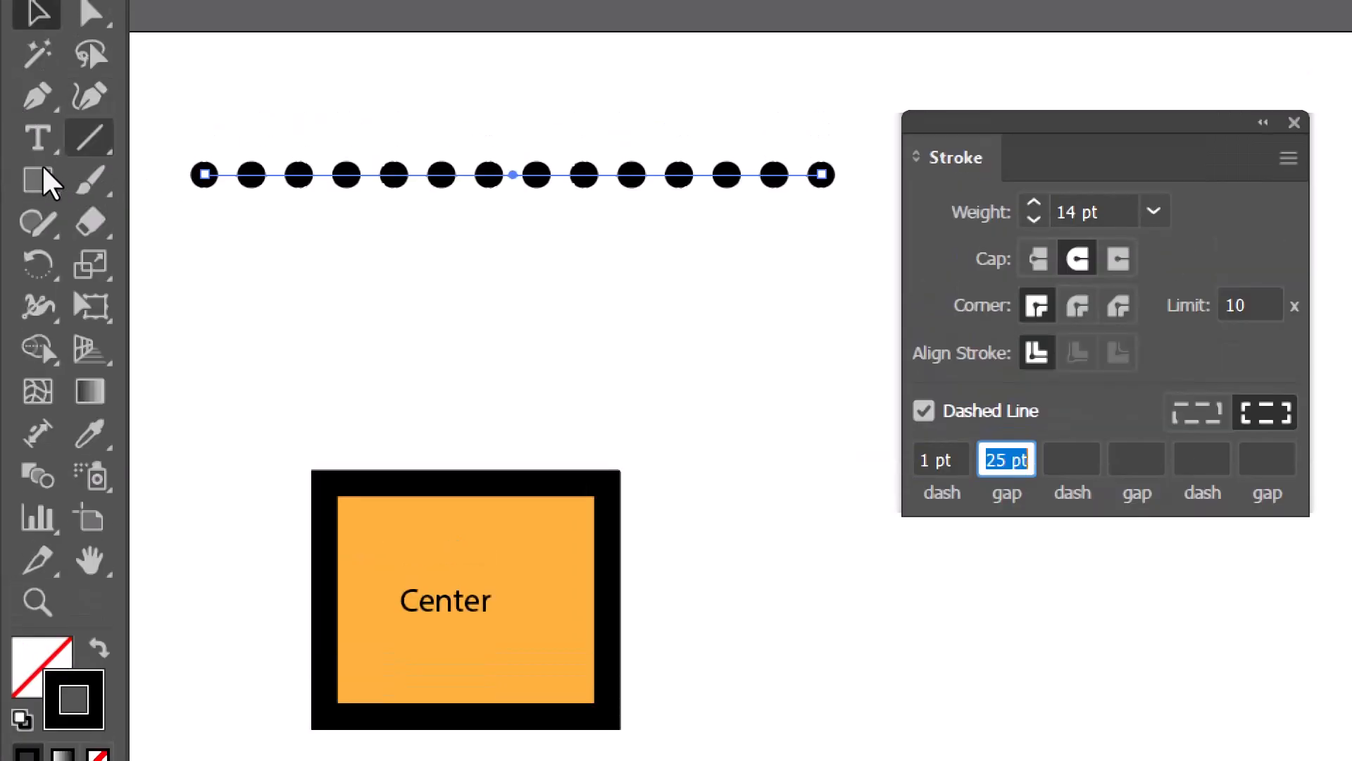
Step: Clear the line's gap and draw a freehand curved path with the Pen tool, using five anchor points around the dashed line
{"action": "key", "text": "BackSpace"}
{"action": "left_click", "coordinate": [323, 325]}
{"action": "left_click_drag", "start_coordinate": [676, 276], "coordinate": [825, 607]}
{"action": "left_click_drag", "start_coordinate": [1160, 656], "coordinate": [1331, 509]}
{"action": "left_click_drag", "start_coordinate": [1253, 311], "coordinate": [1120, 194]}
{"action": "left_click_drag", "start_coordinate": [778, 28], "coordinate": [689, 86]}
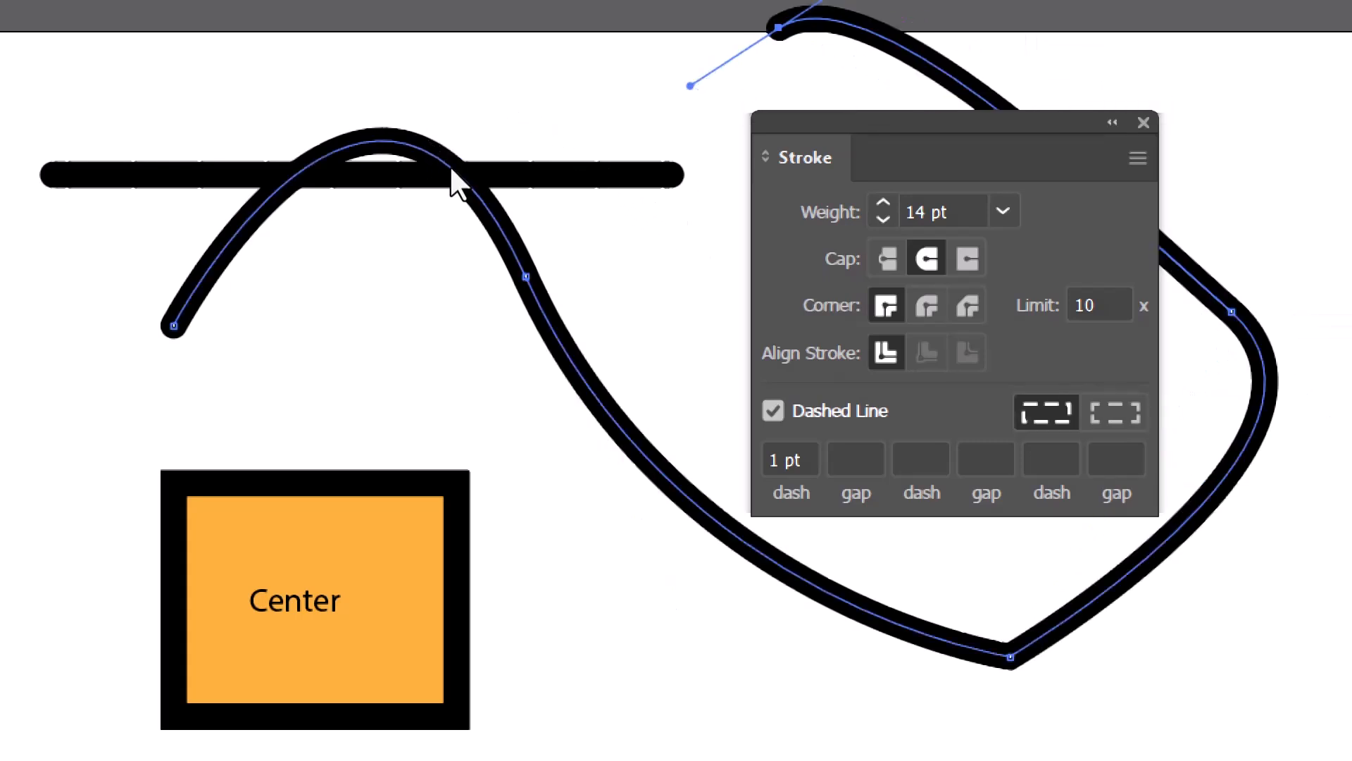
Step: Set the first gap of the new curved path to 26 pt
{"action": "key", "text": "Tab"}
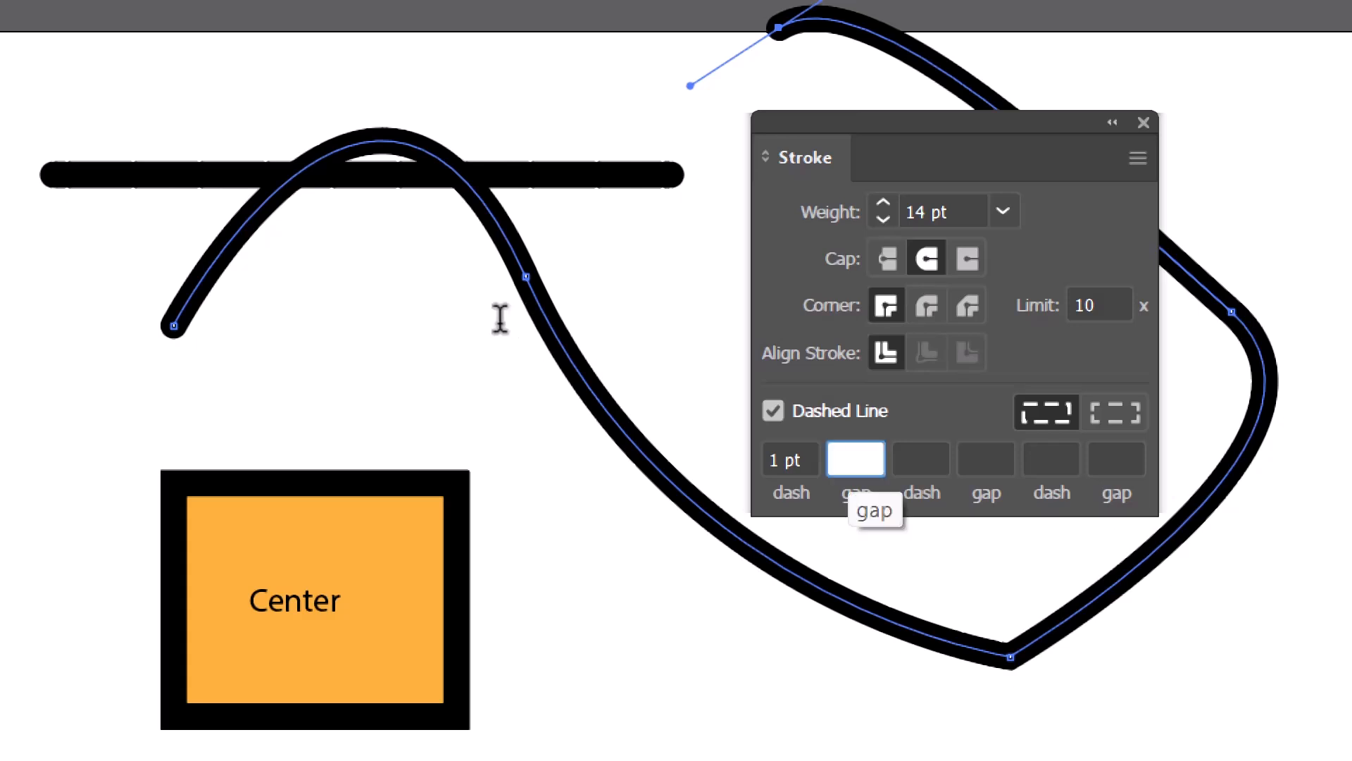
{"action": "type", "text": "26"}
{"action": "key", "text": "Return"}
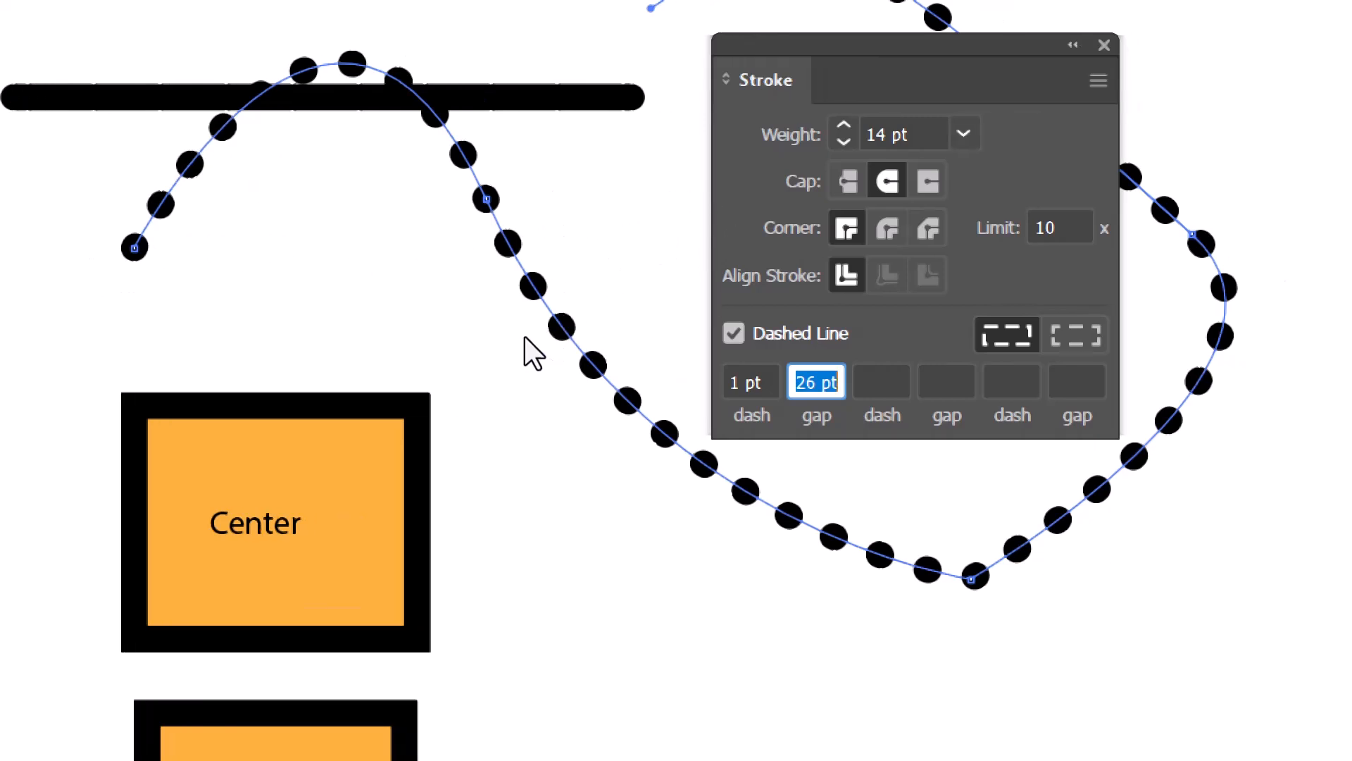
Step: Lower the curved path's first gap to 18 pt
{"action": "key", "text": "Down"}
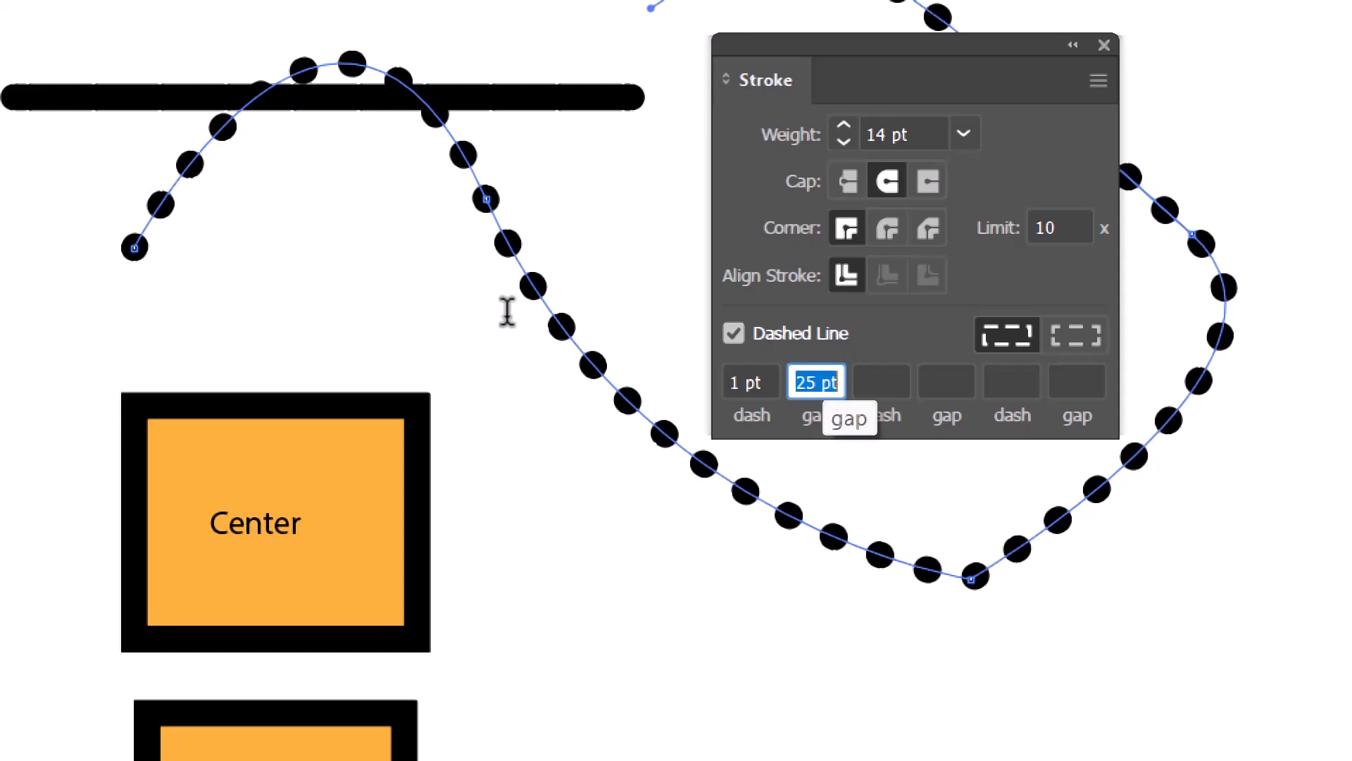
{"action": "key", "text": "Down"}
{"action": "key", "text": "Down"}
{"action": "key", "text": "Down"}
{"action": "key", "text": "Down"}
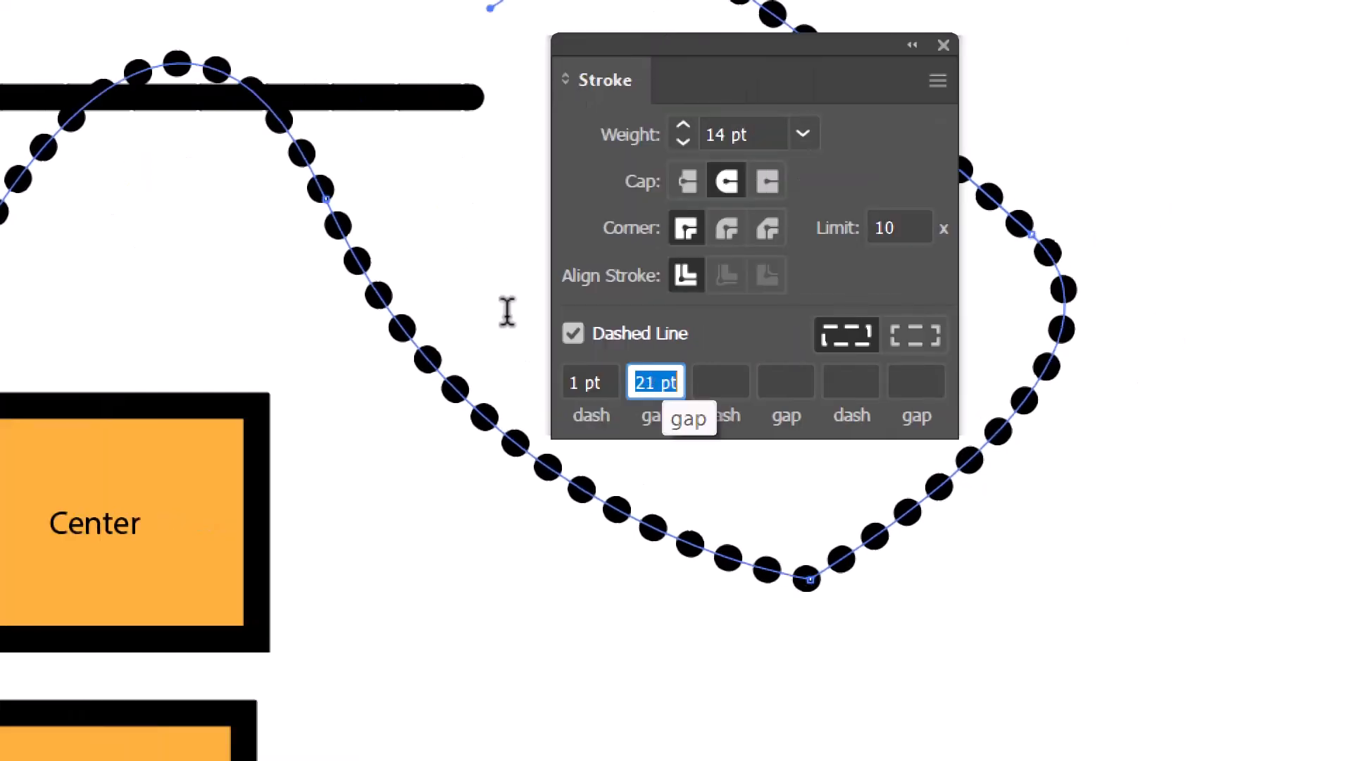
{"action": "key", "text": "Down"}
{"action": "key", "text": "Down"}
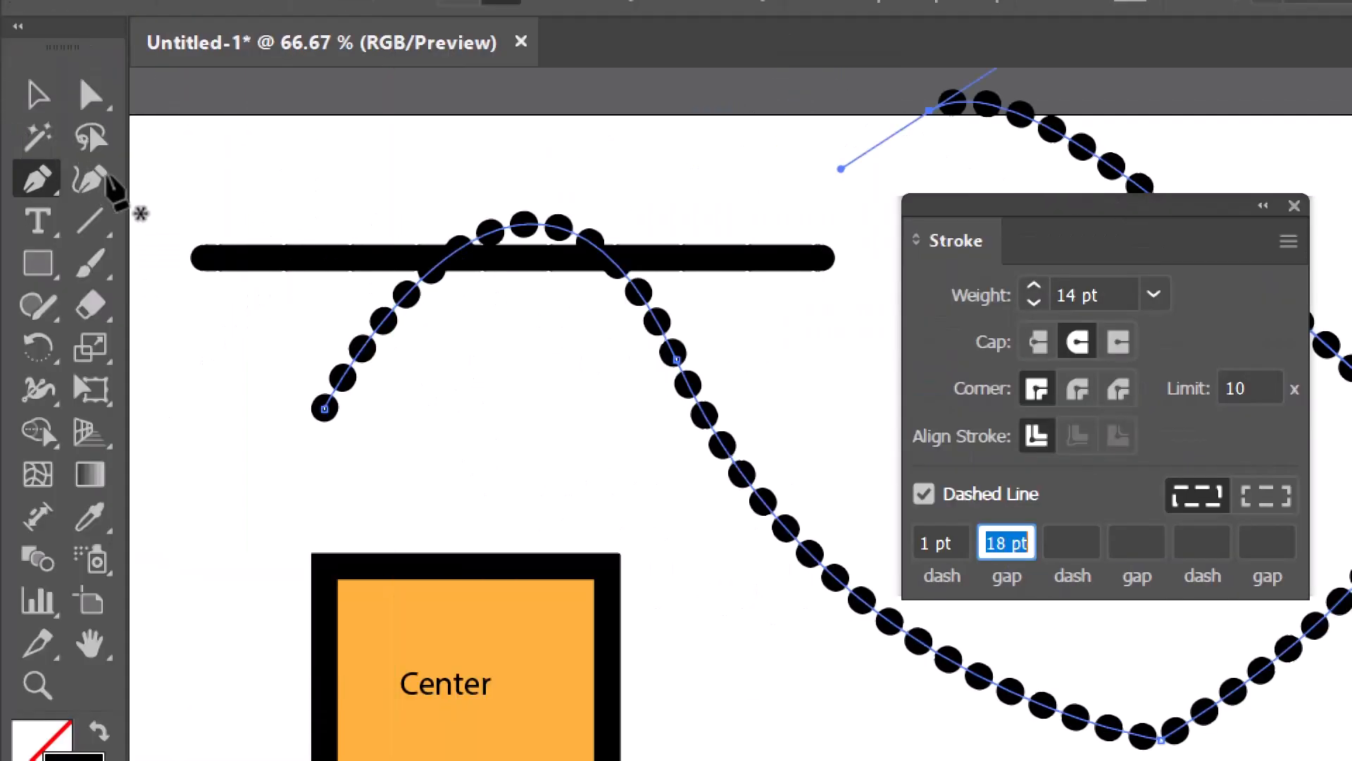
Step: Select the straight dashed line and switch its ends to a Butt Cap
{"action": "left_click", "coordinate": [28, 95]}
{"action": "left_click_drag", "start_coordinate": [265, 221], "coordinate": [303, 281]}
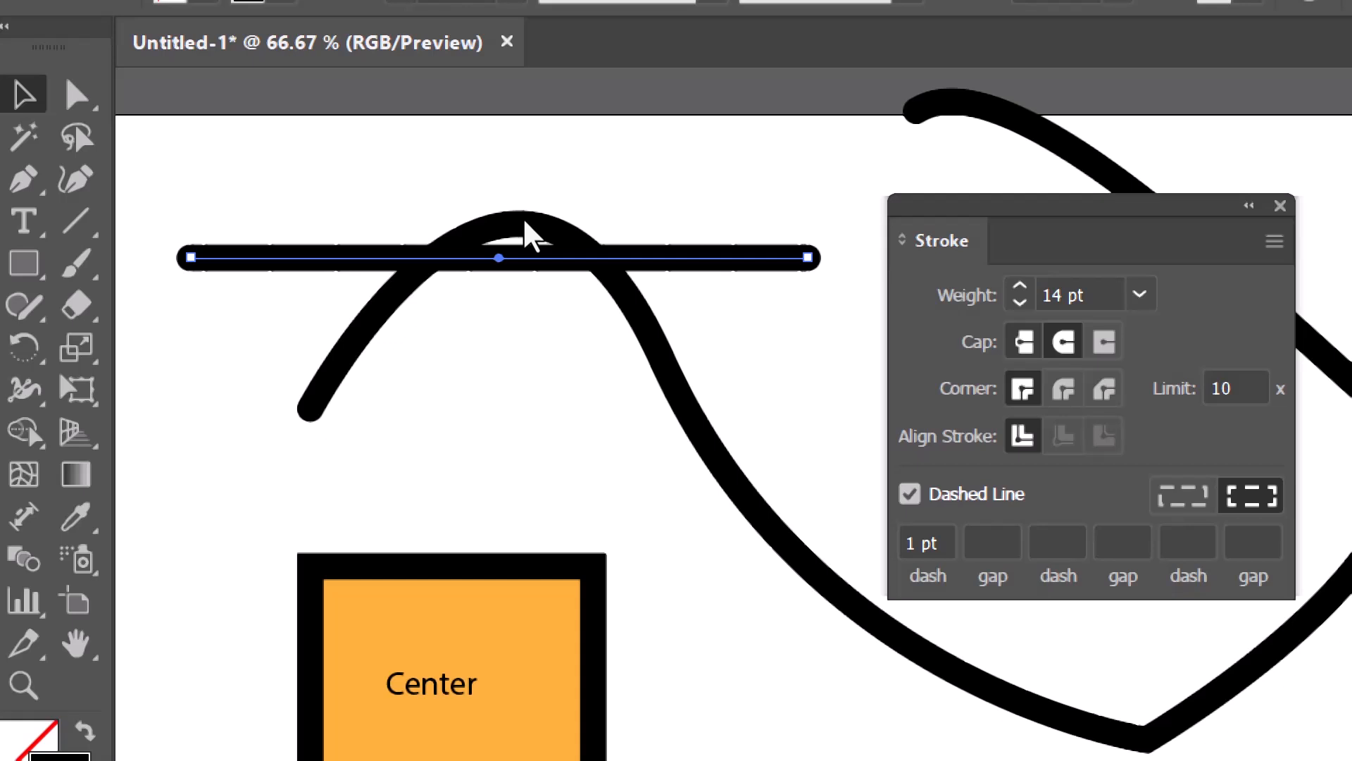
{"action": "key", "text": "ctrl+z"}
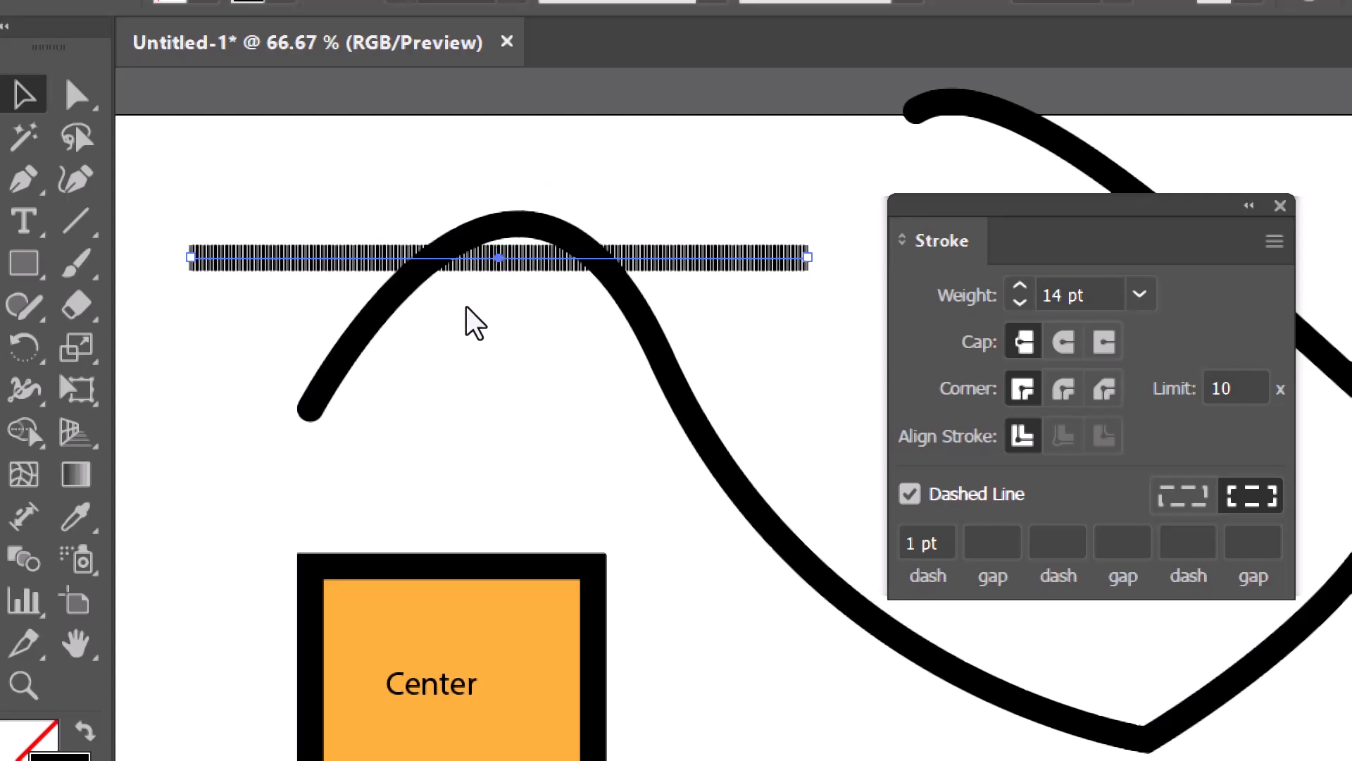
Step: Raise the butt-capped straight line's first dash length to 14 pt
{"action": "left_click", "coordinate": [934, 542]}
{"action": "key", "text": "Up"}
{"action": "key", "text": "Up"}
{"action": "key", "text": "Up"}
{"action": "key", "text": "Up"}
{"action": "key", "text": "Up"}
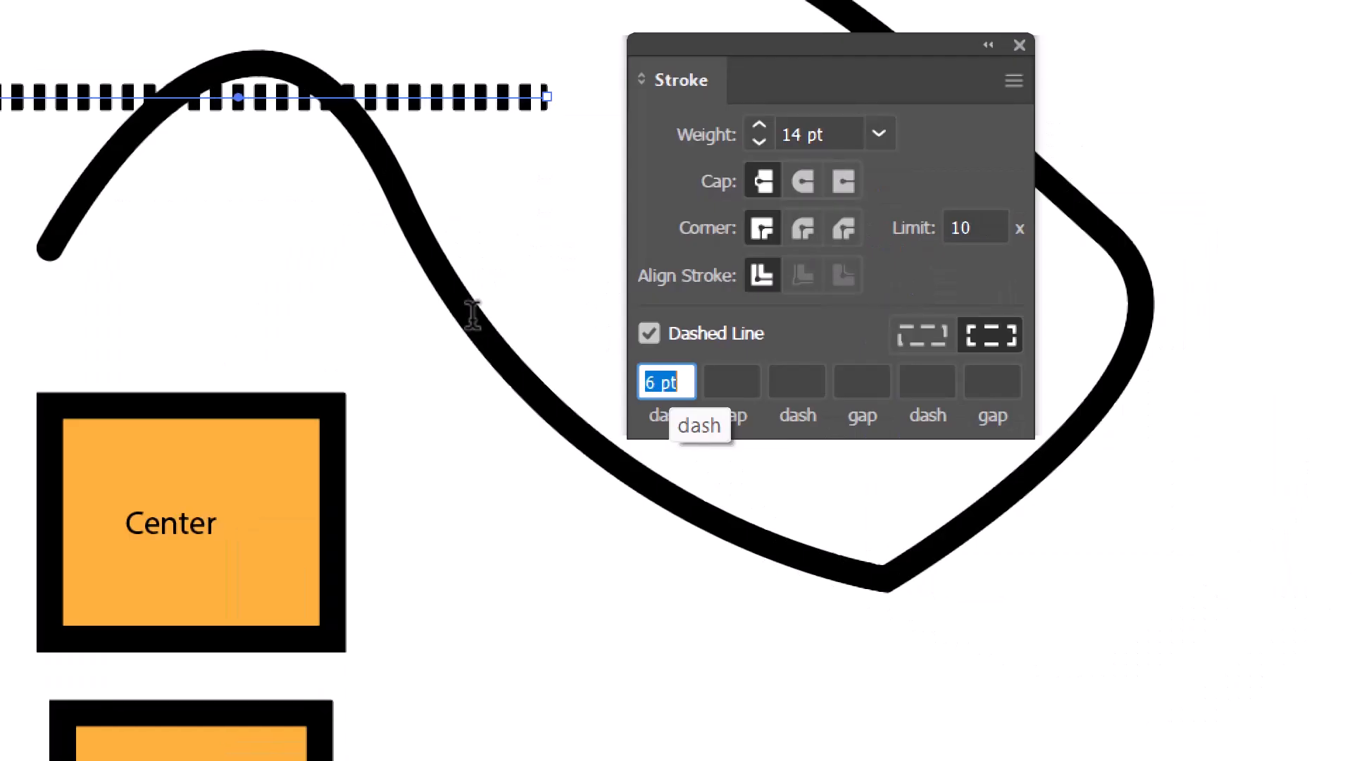
{"action": "key", "text": "Up"}
{"action": "key", "text": "Up"}
{"action": "key", "text": "Up"}
{"action": "key", "text": "Up"}
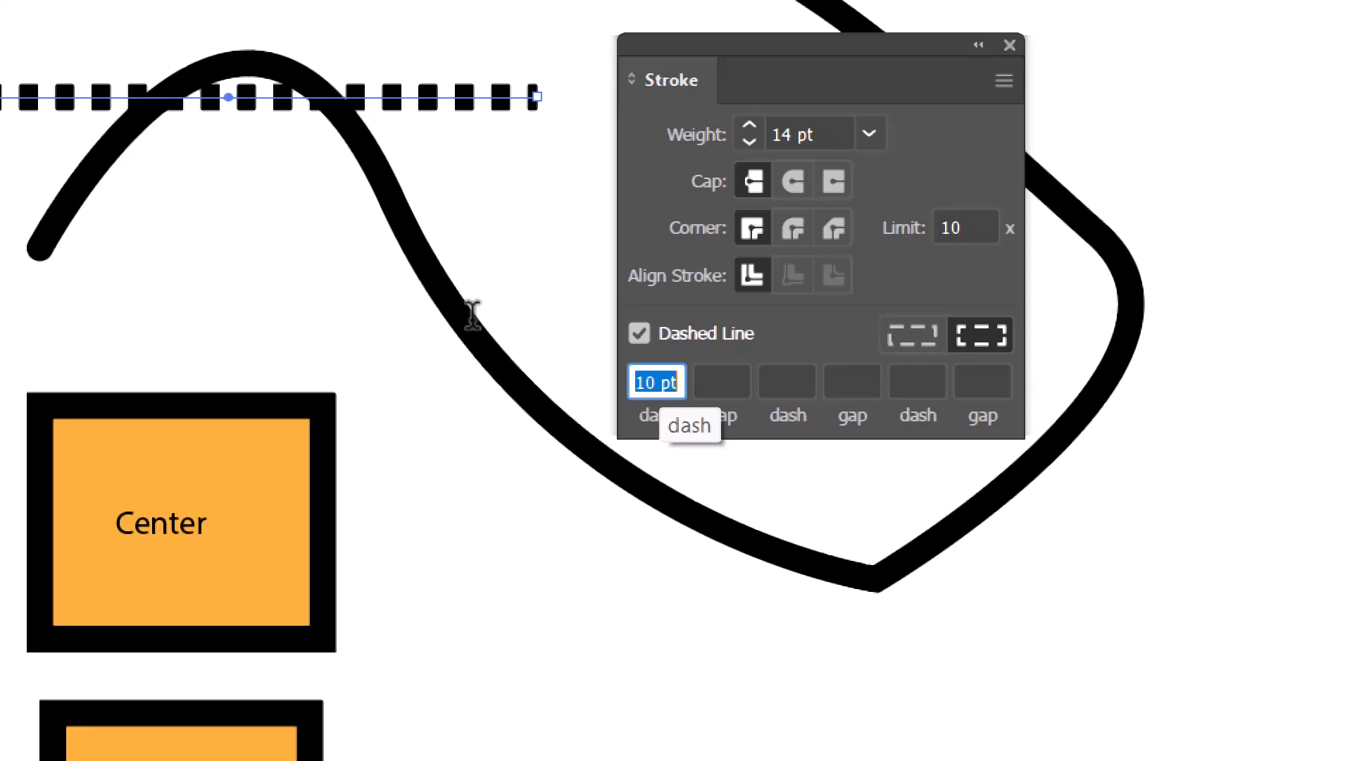
{"action": "key", "text": "Up"}
{"action": "key", "text": "Up"}
{"action": "key", "text": "Up"}
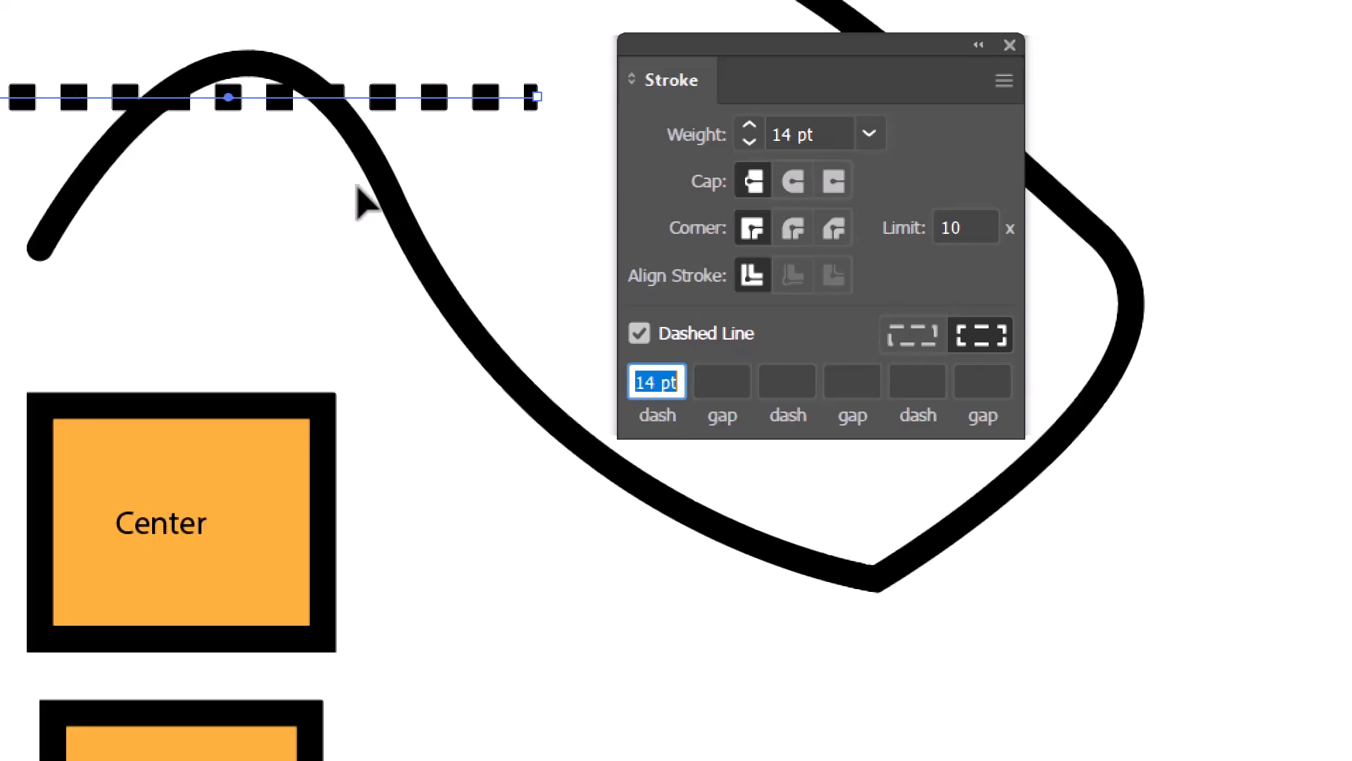
Step: Try different gap lengths on the straight line, ending at 5 pt, and clear the gap value
{"action": "key", "text": "Tab"}
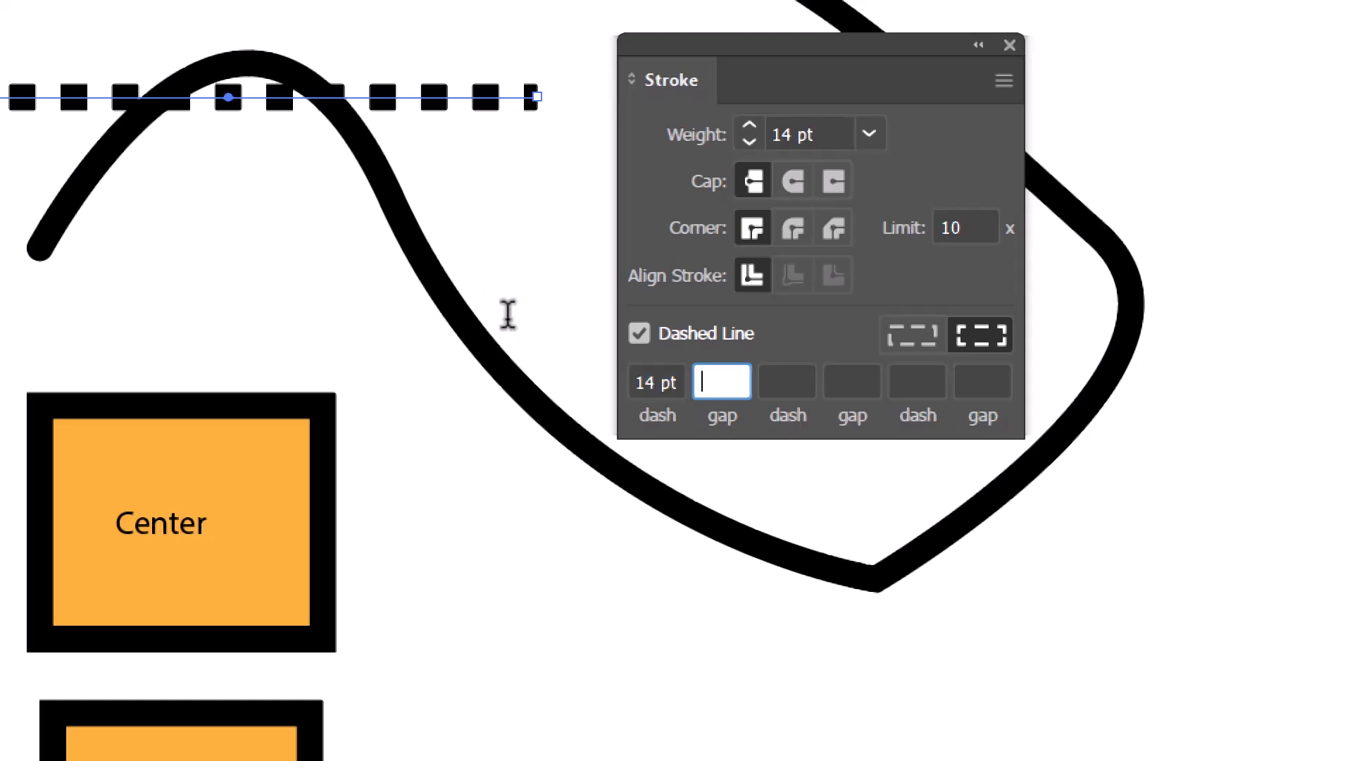
{"action": "key", "text": "Up"}
{"action": "key", "text": "Up"}
{"action": "key", "text": "Up"}
{"action": "key", "text": "Down"}
{"action": "key", "text": "Down"}
{"action": "key", "text": "Down"}
{"action": "key", "text": "Down"}
{"action": "key", "text": "Down"}
{"action": "key", "text": "Down"}
{"action": "key", "text": "Down"}
{"action": "key", "text": "Down"}
{"action": "key", "text": "Down"}
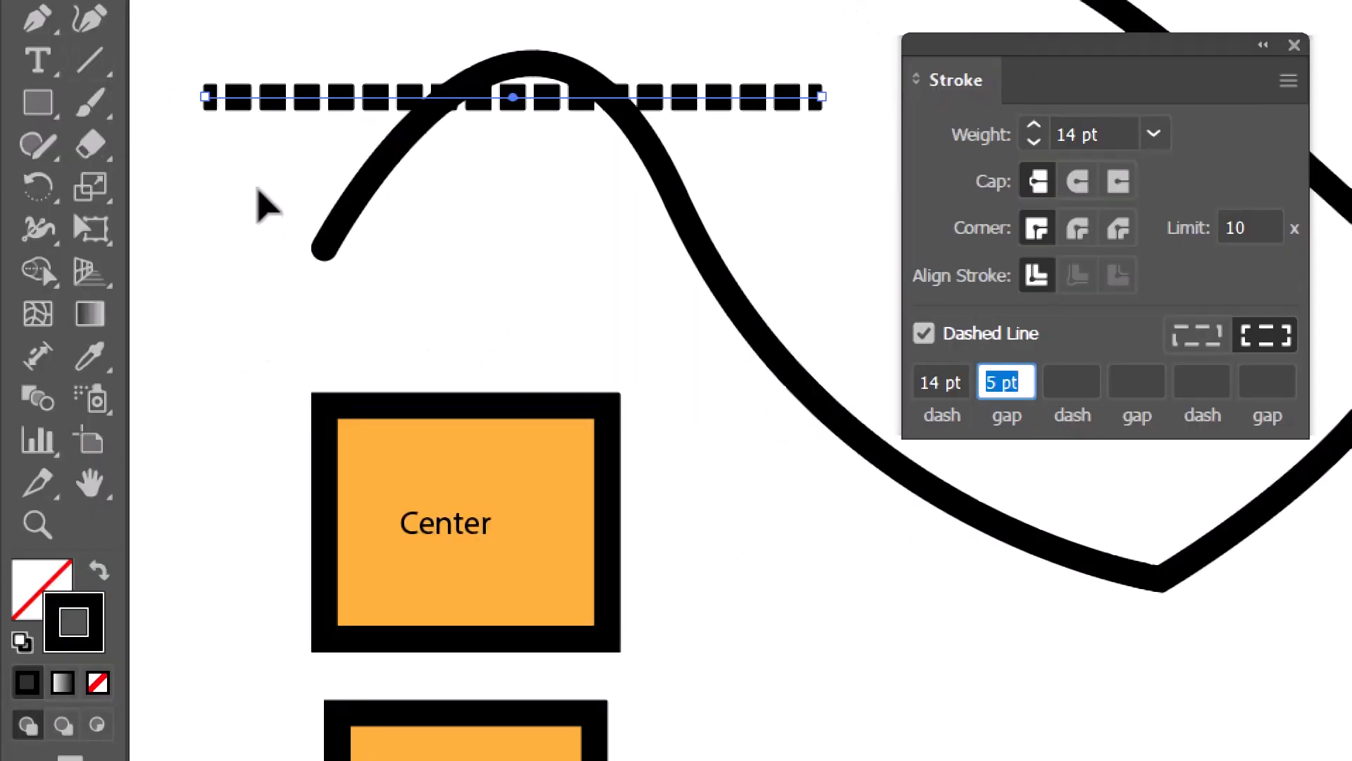
{"action": "key", "text": "BackSpace"}
{"action": "key", "text": "Return"}
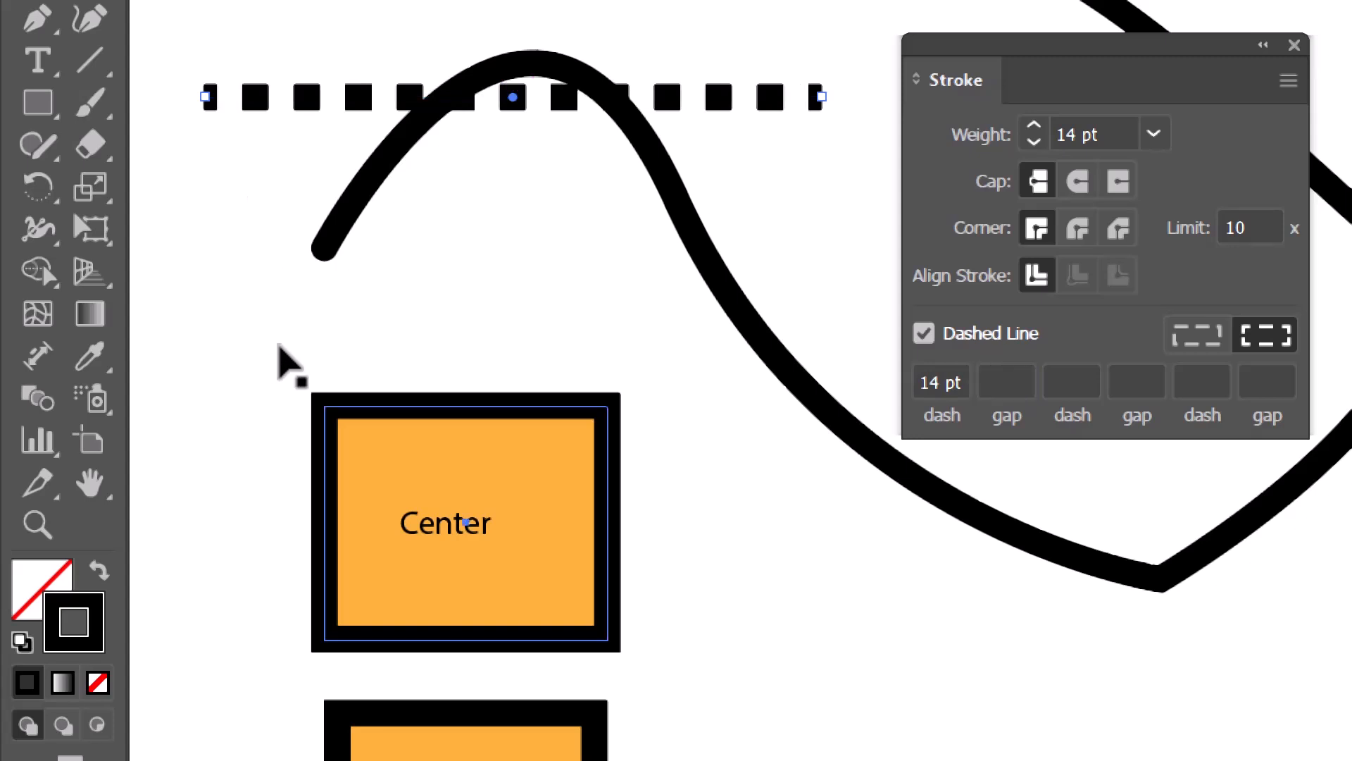
Step: Copy the straight dashed line's appearance onto the Center rectangle with the Eyedropper tool
{"action": "left_click", "coordinate": [278, 346]}
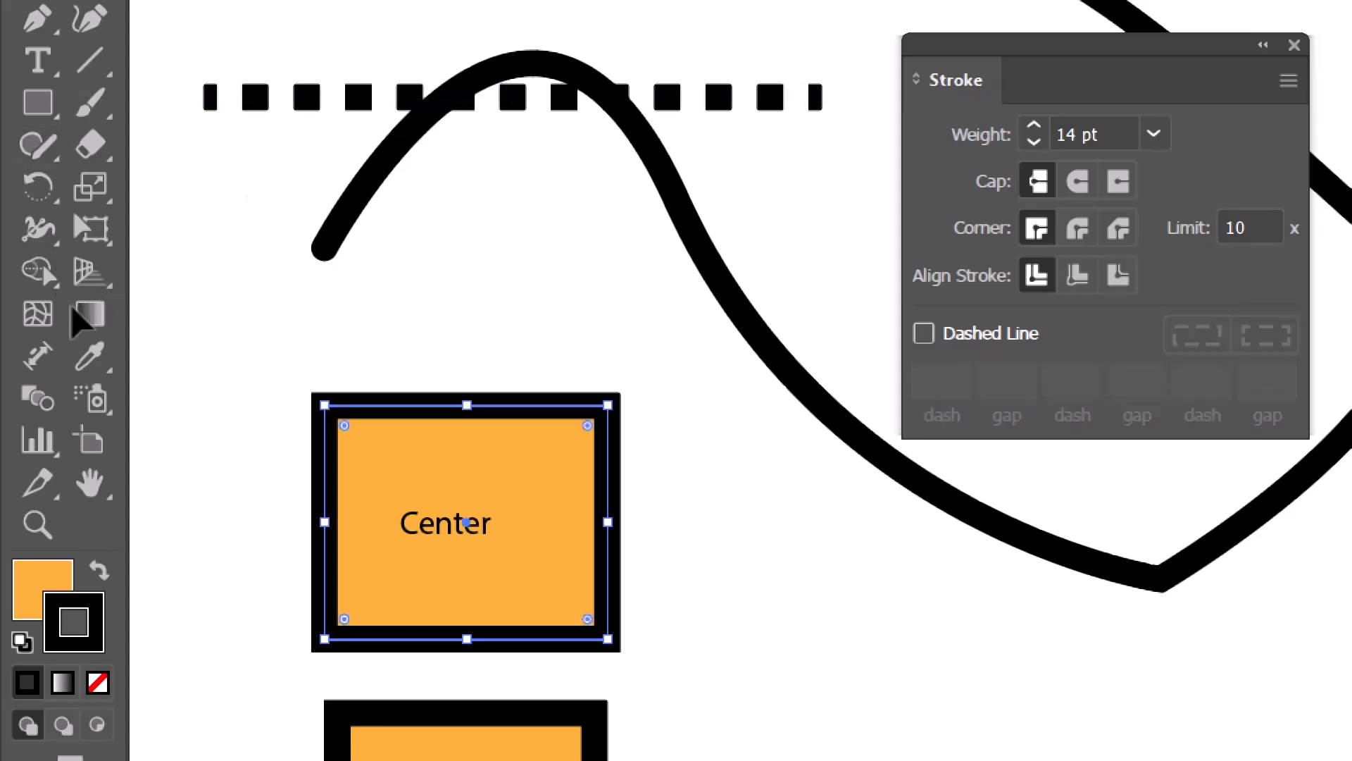
{"action": "left_click", "coordinate": [89, 355]}
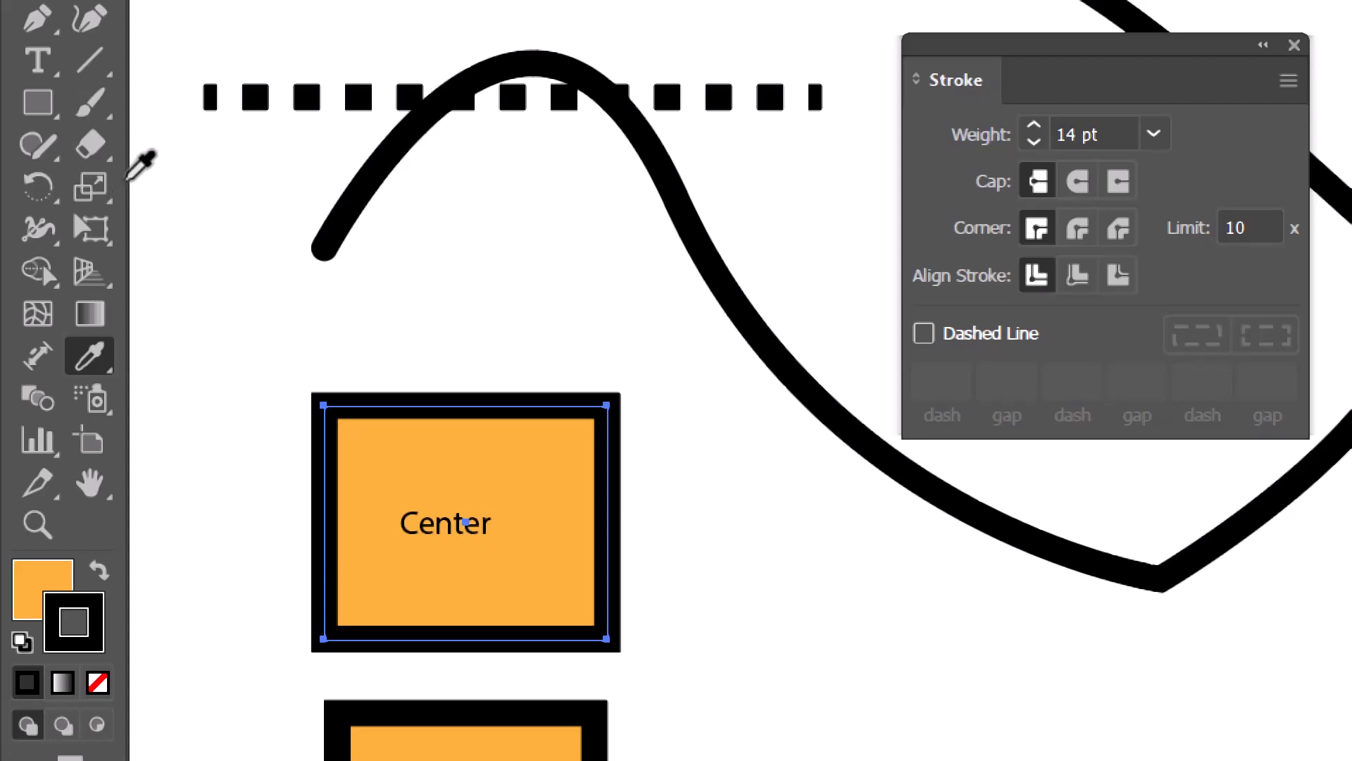
{"action": "left_click", "coordinate": [260, 95]}
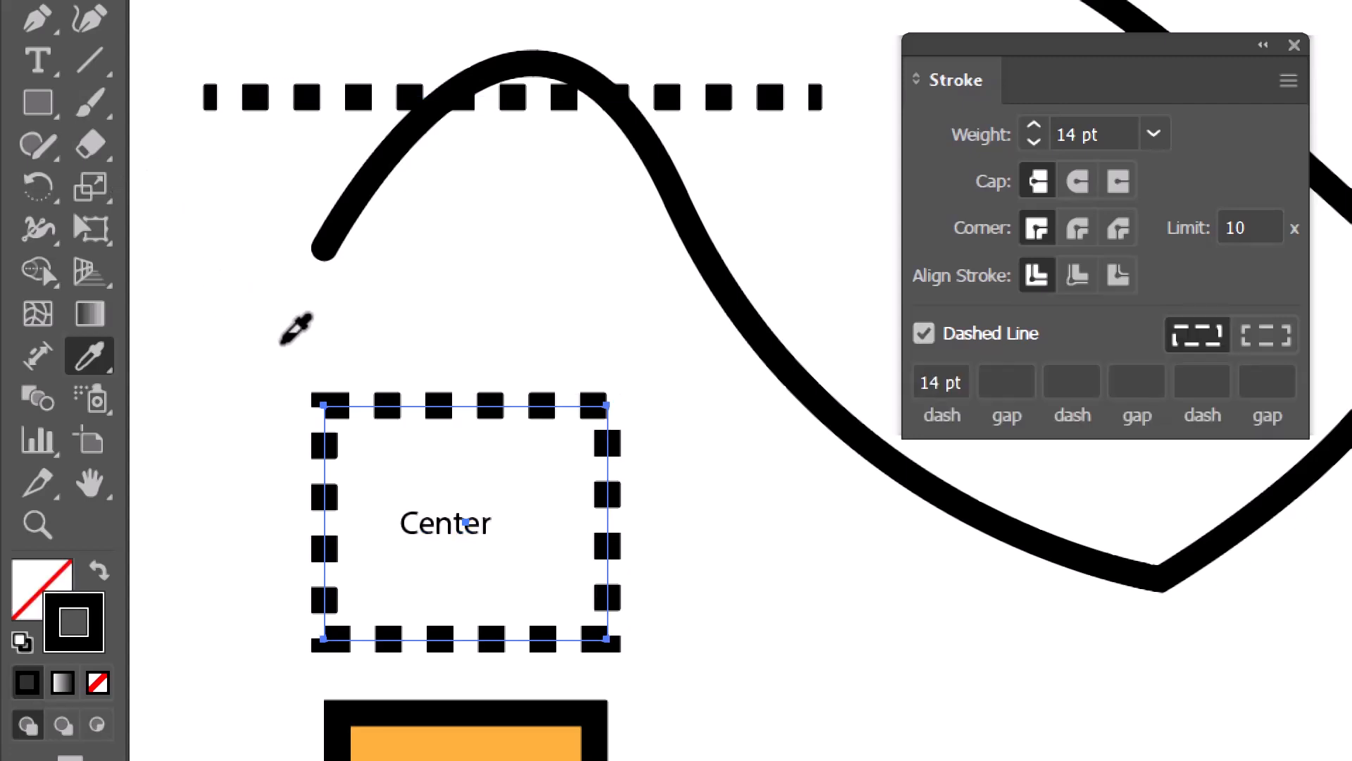
Step: Reselect the Center rectangle and align its dashes to corners and path ends
{"action": "left_click", "coordinate": [338, 362], "text": "ctrl"}
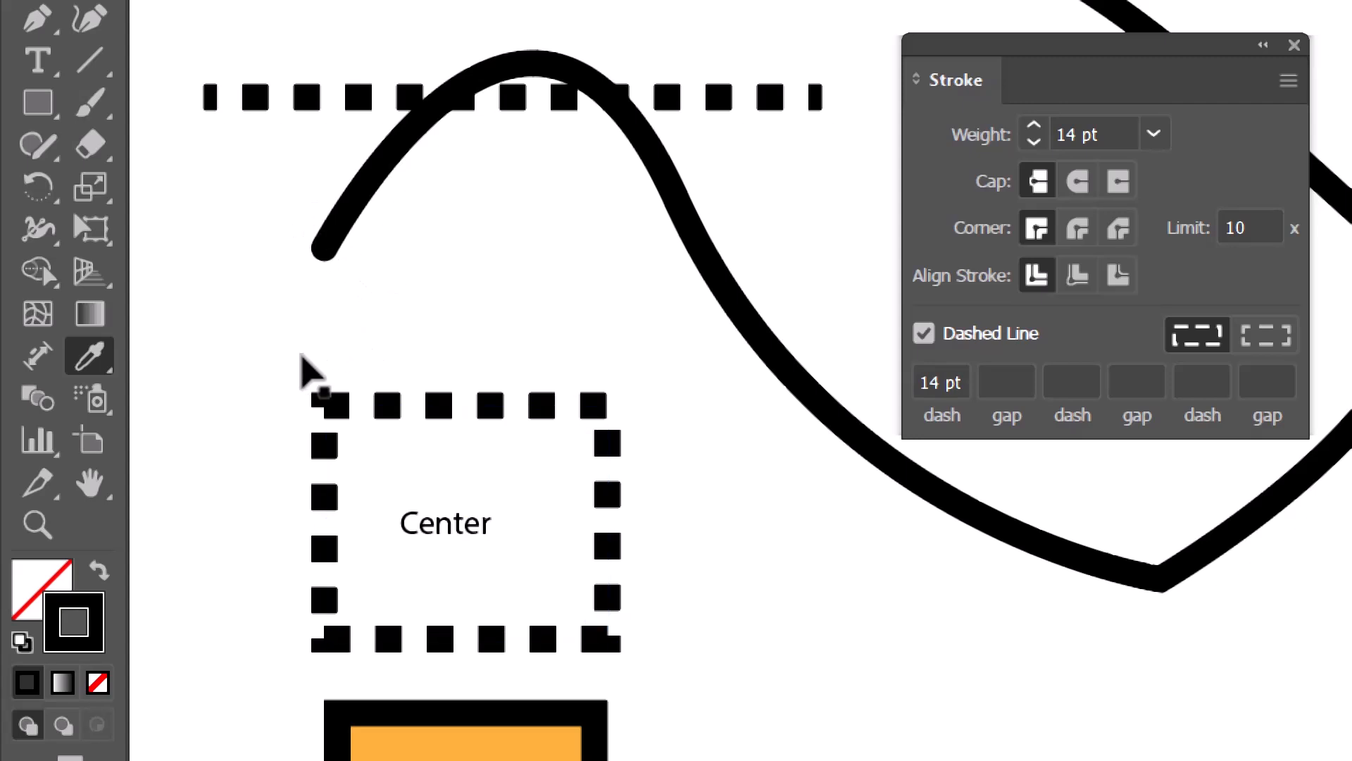
{"action": "left_click", "coordinate": [607, 431], "text": "ctrl"}
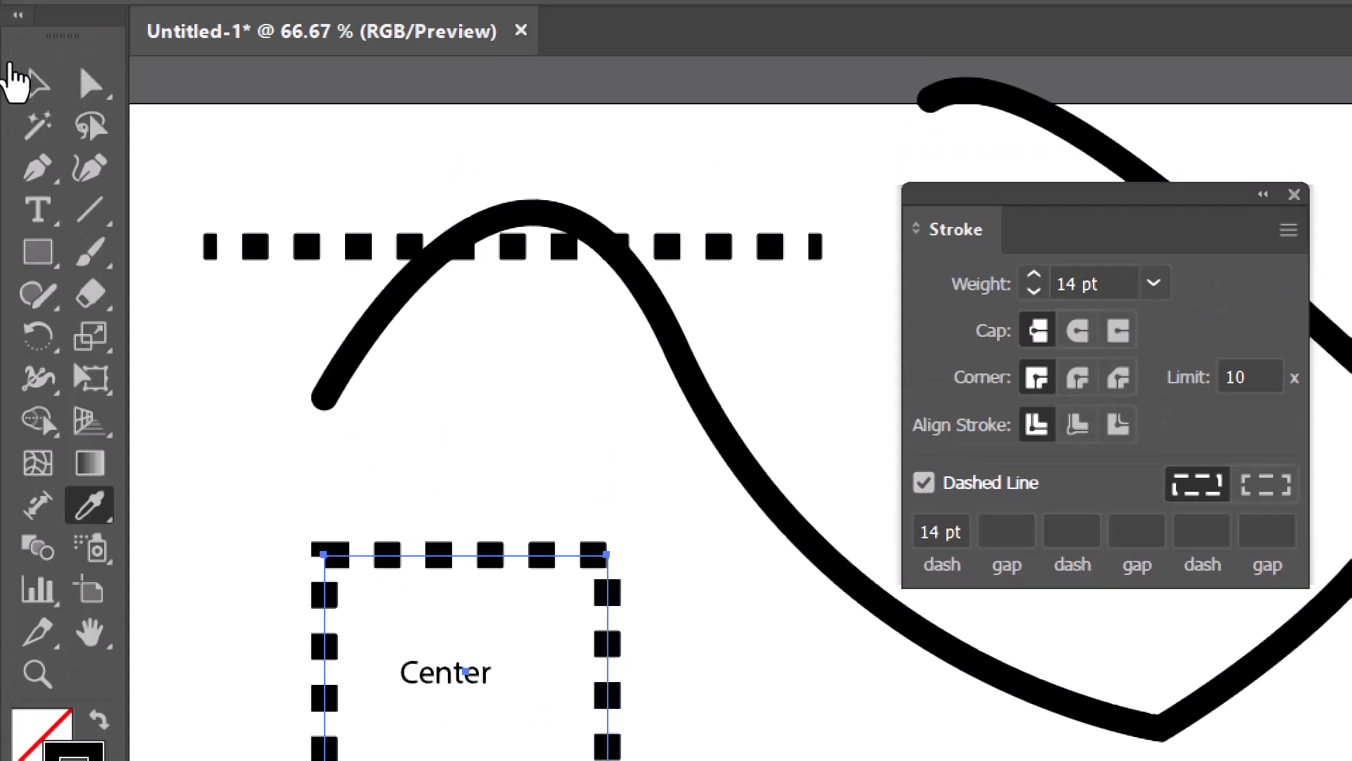
{"action": "left_click", "coordinate": [31, 92]}
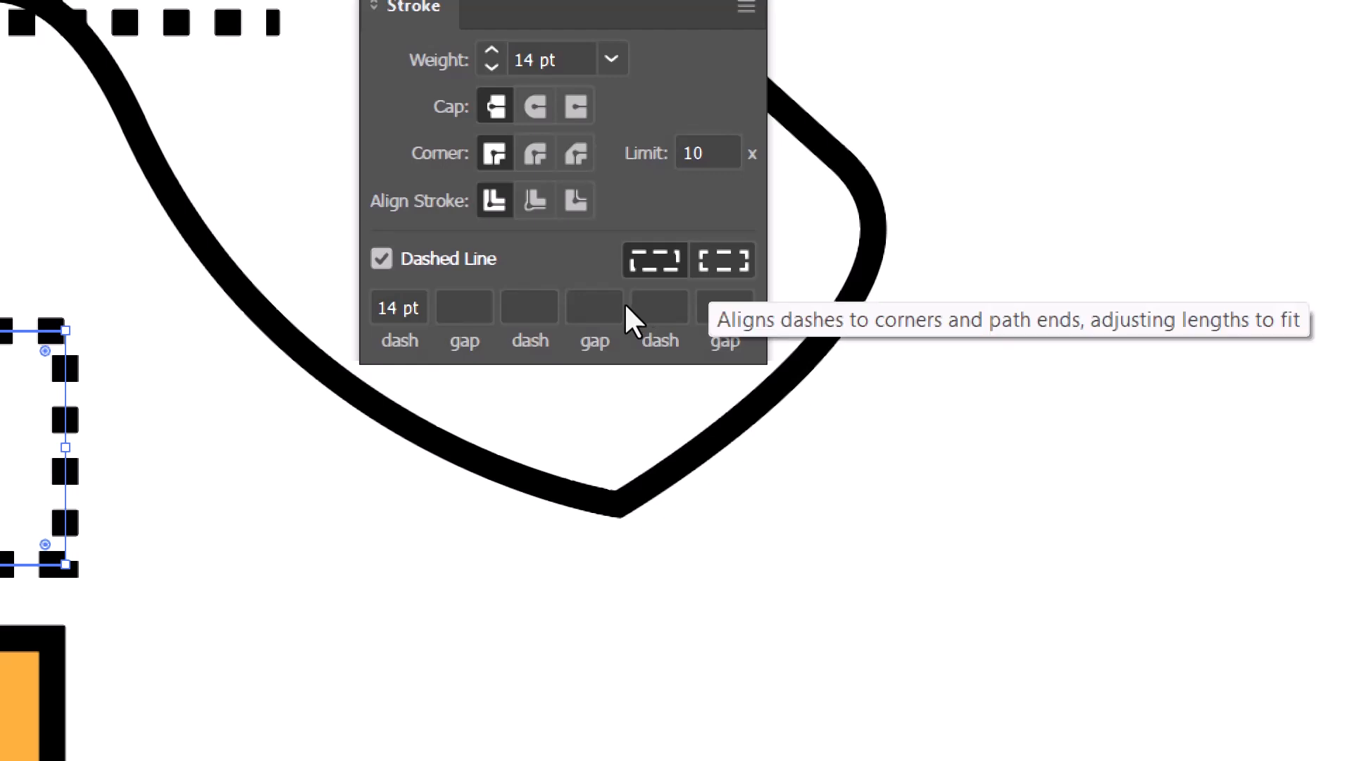
{"action": "left_click", "coordinate": [722, 260]}
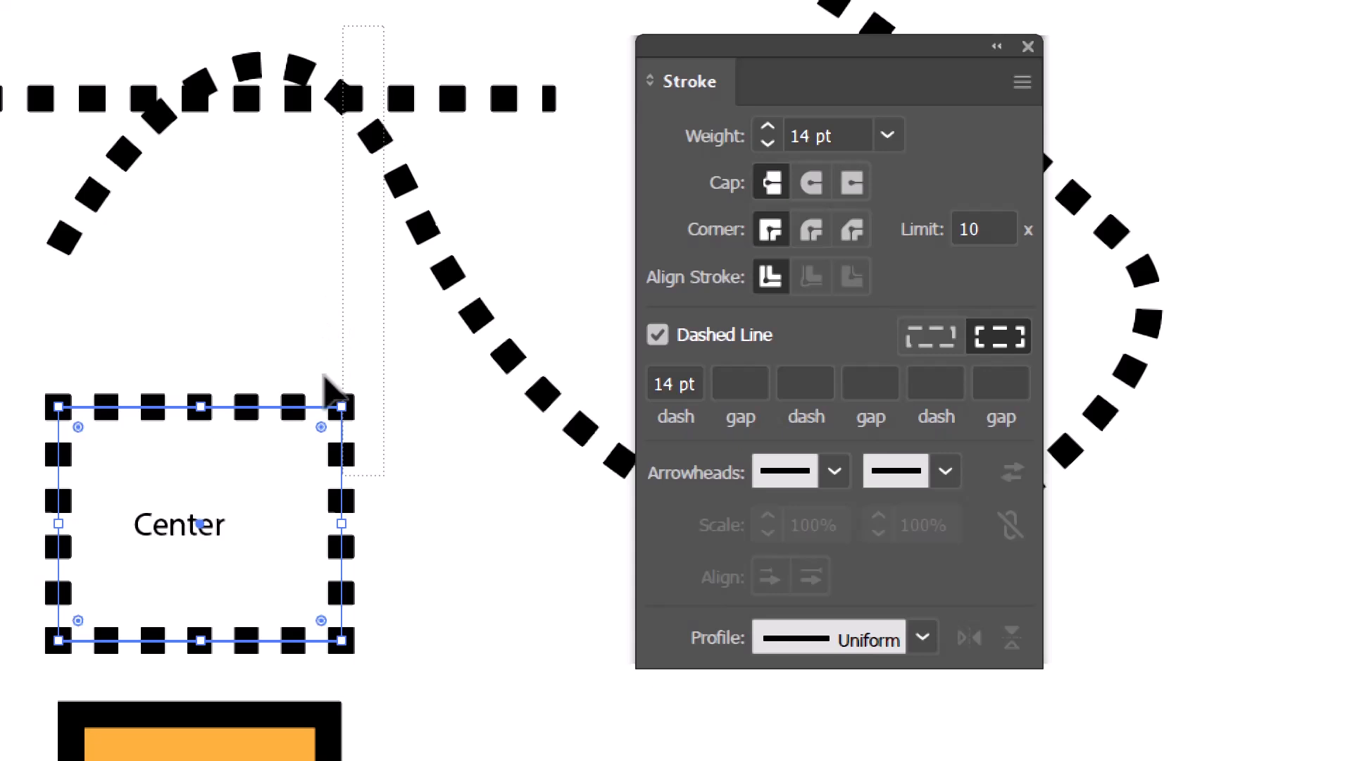
Step: Select the curved path and the straight line together and turn off their dashed strokes
{"action": "left_click", "coordinate": [502, 365]}
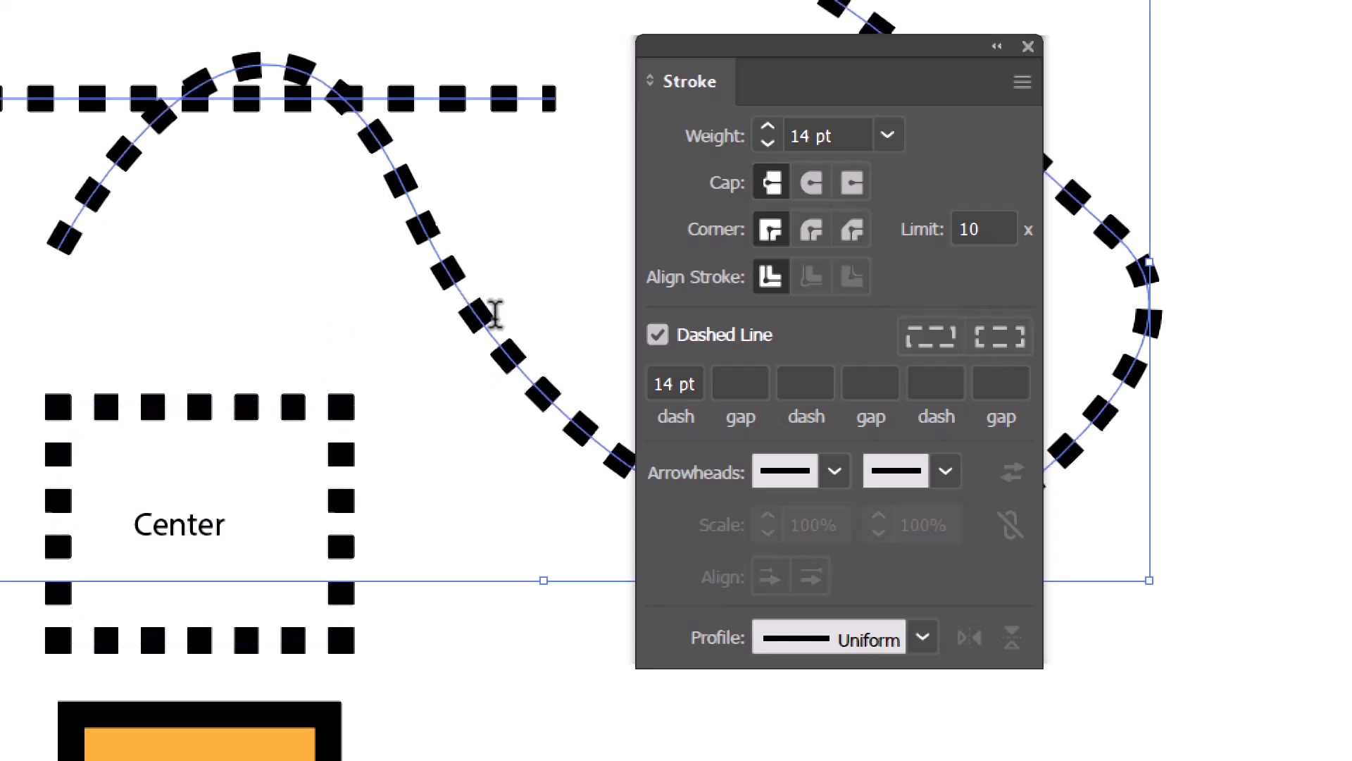
{"action": "key", "text": "ctrl+z"}
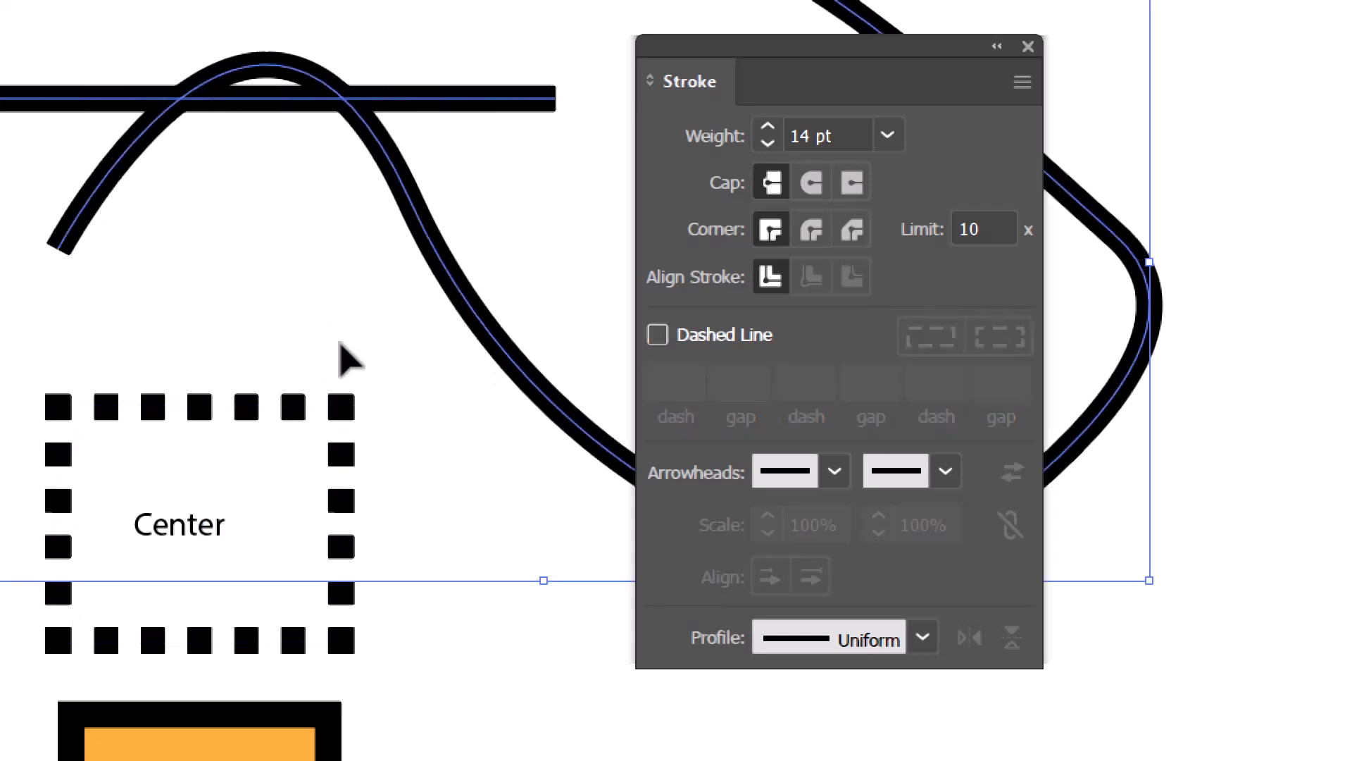
Step: Turn off the dashed stroke on the Center rectangle and select the straight line
{"action": "left_click", "coordinate": [166, 469]}
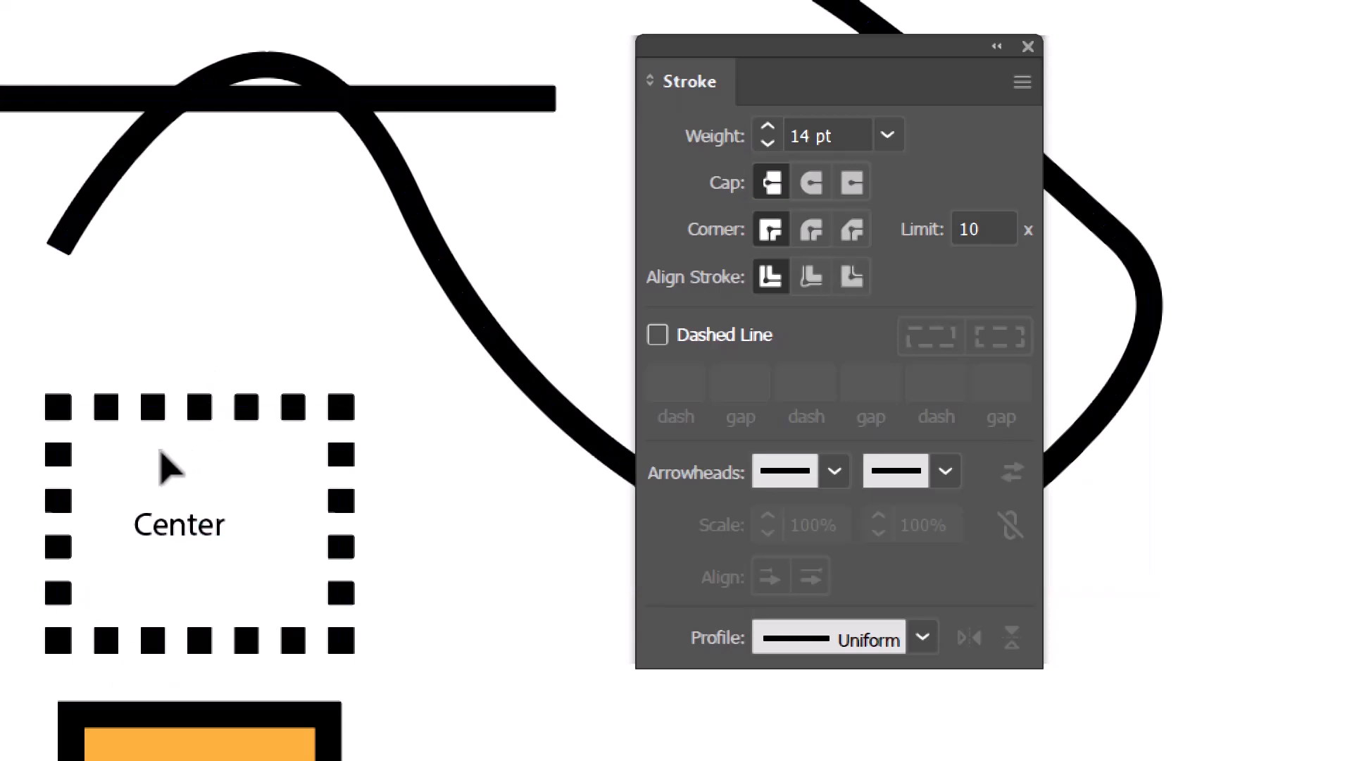
{"action": "left_click", "coordinate": [173, 452]}
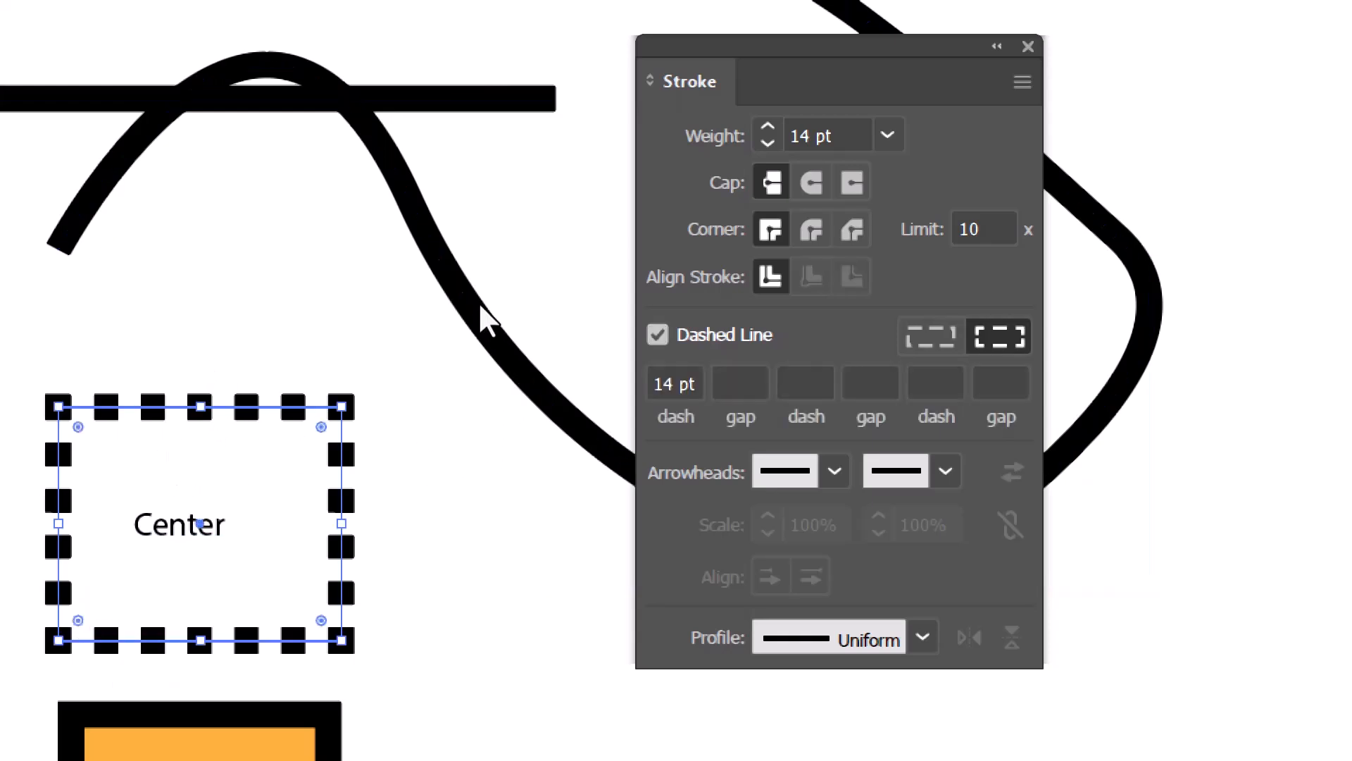
{"action": "left_click", "coordinate": [395, 174]}
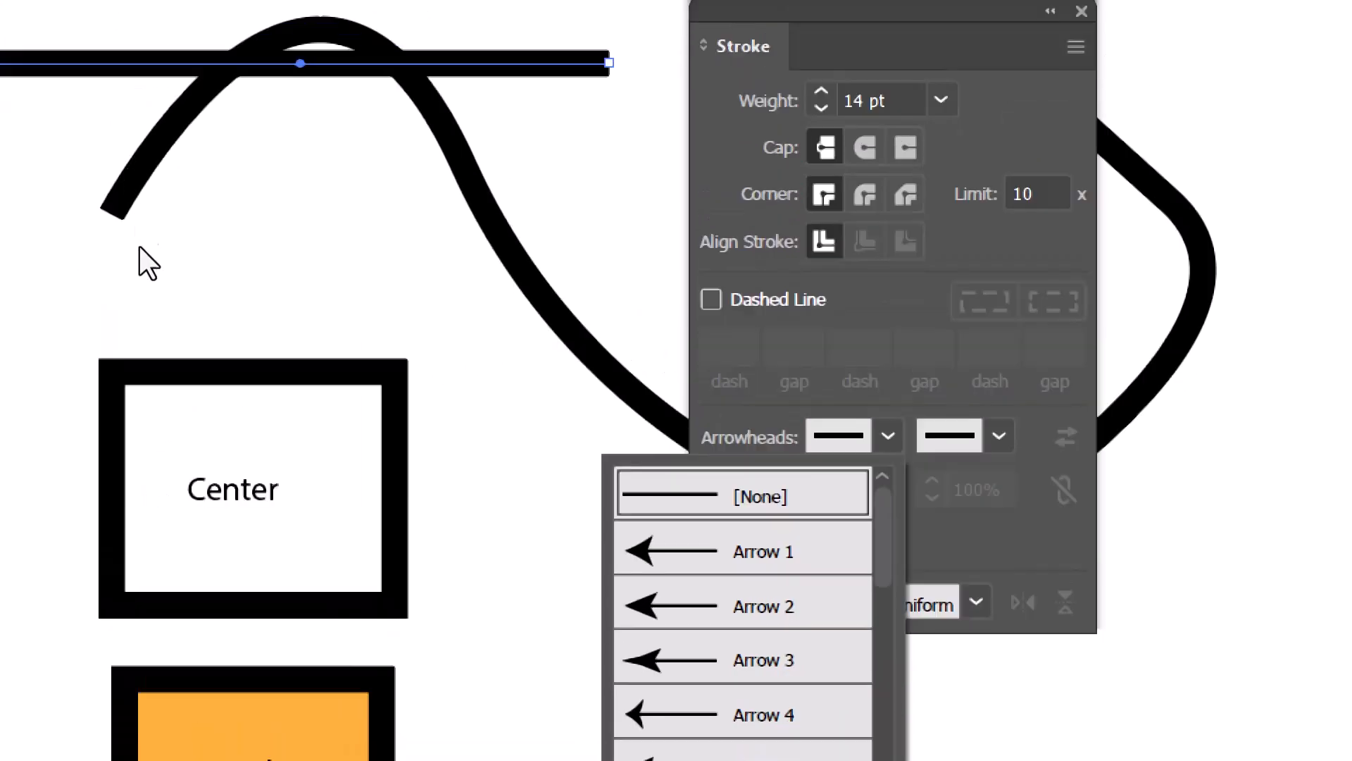
Step: Add a two-tone grey arrowhead to the straight line's start, scale it to 25%, and extend its tip beyond the path end
{"action": "scroll", "coordinate": [465, 647], "scroll_direction": "down", "scroll_amount": 4}
{"action": "scroll", "coordinate": [473, 545], "scroll_direction": "down", "scroll_amount": 2}
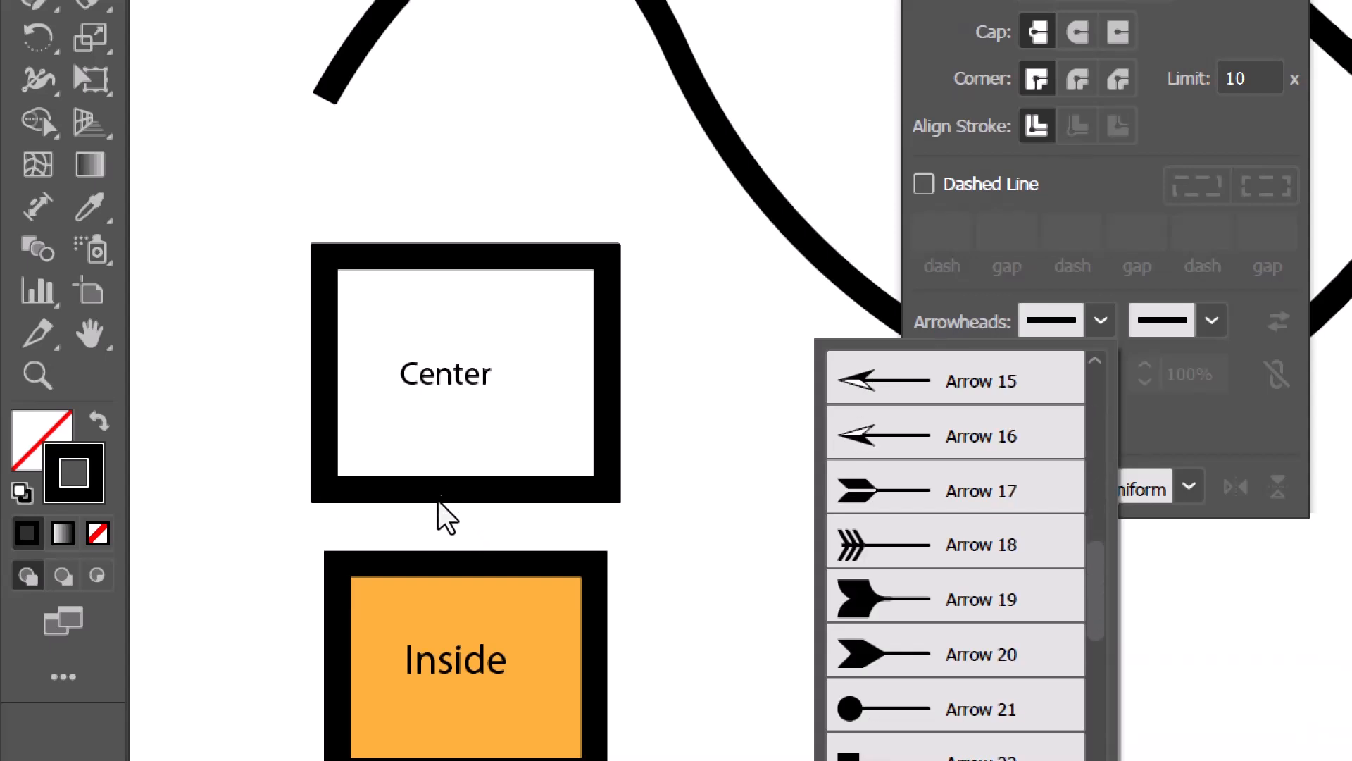
{"action": "scroll", "coordinate": [461, 524], "scroll_direction": "down", "scroll_amount": 2}
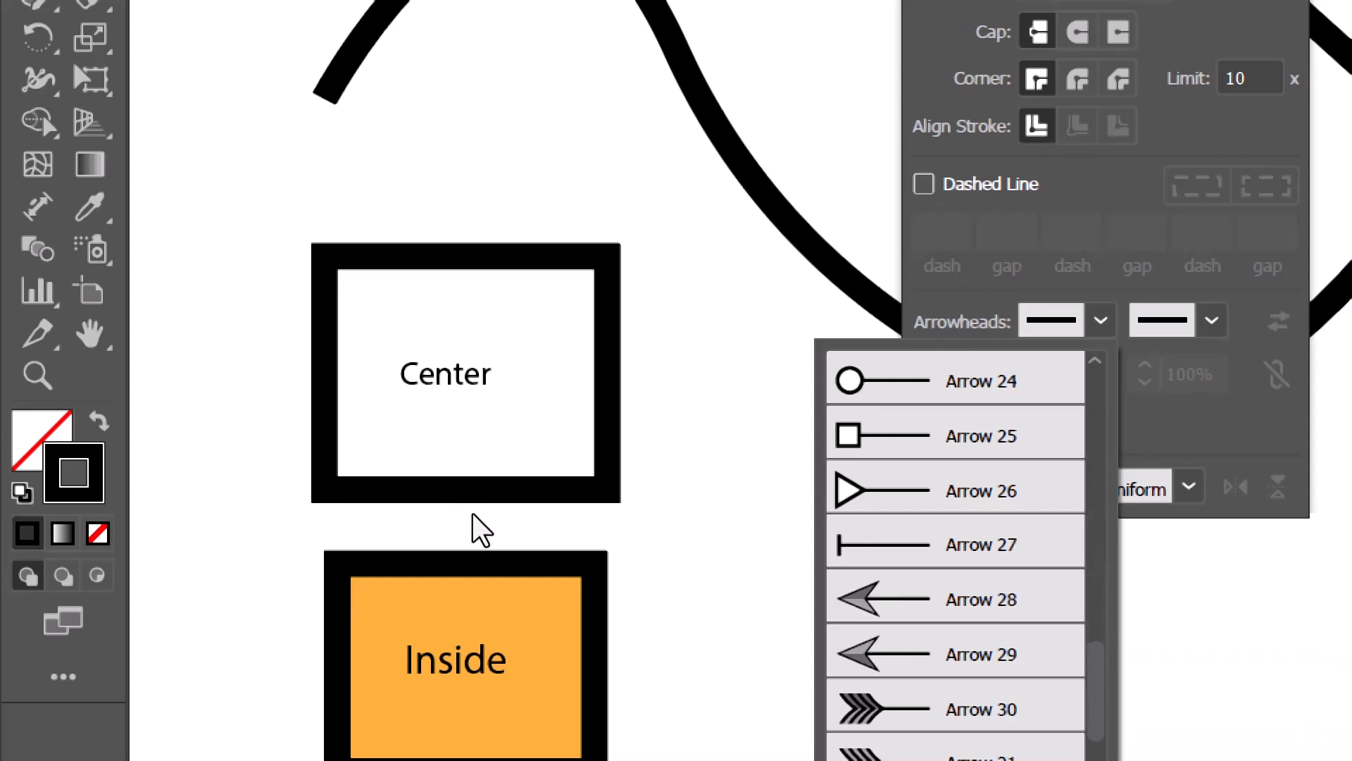
{"action": "scroll", "coordinate": [483, 530], "scroll_direction": "down", "scroll_amount": 1}
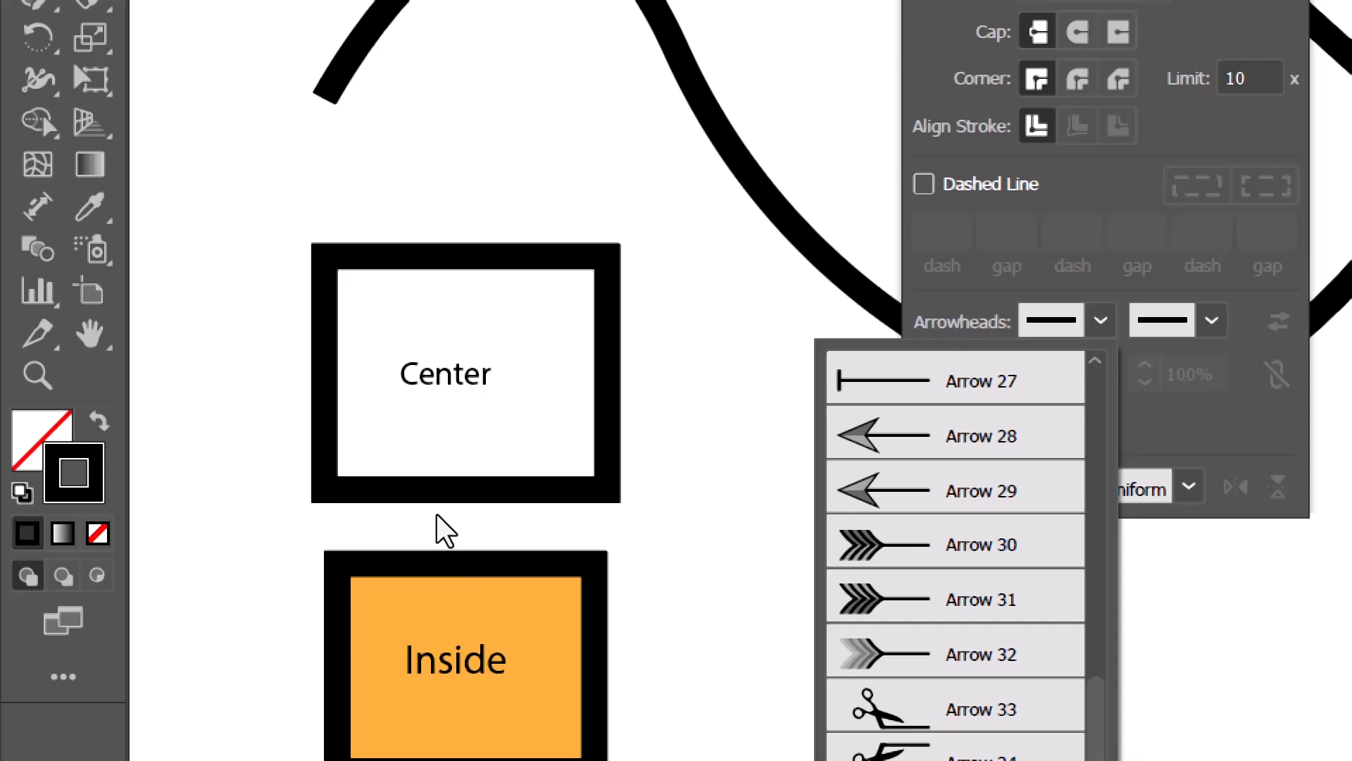
{"action": "left_click", "coordinate": [438, 422]}
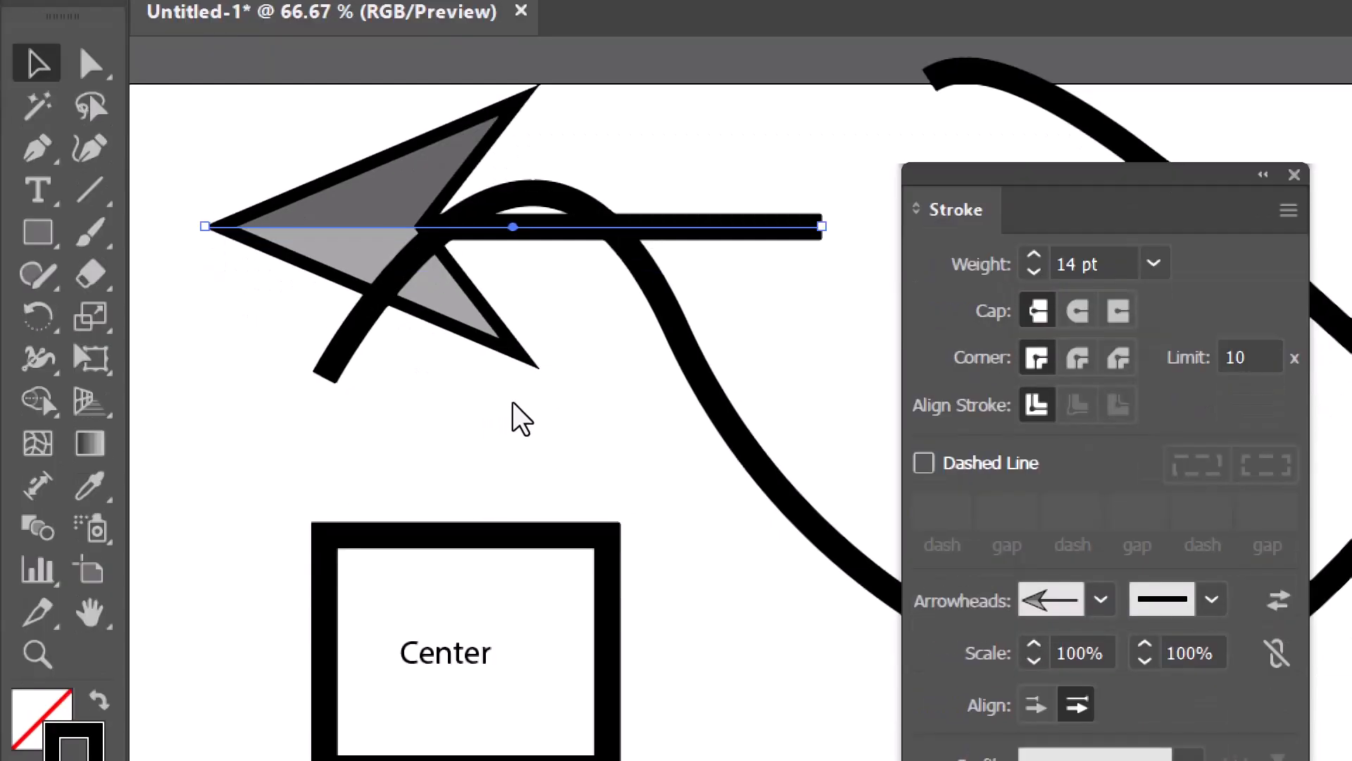
{"action": "left_click", "coordinate": [1034, 660]}
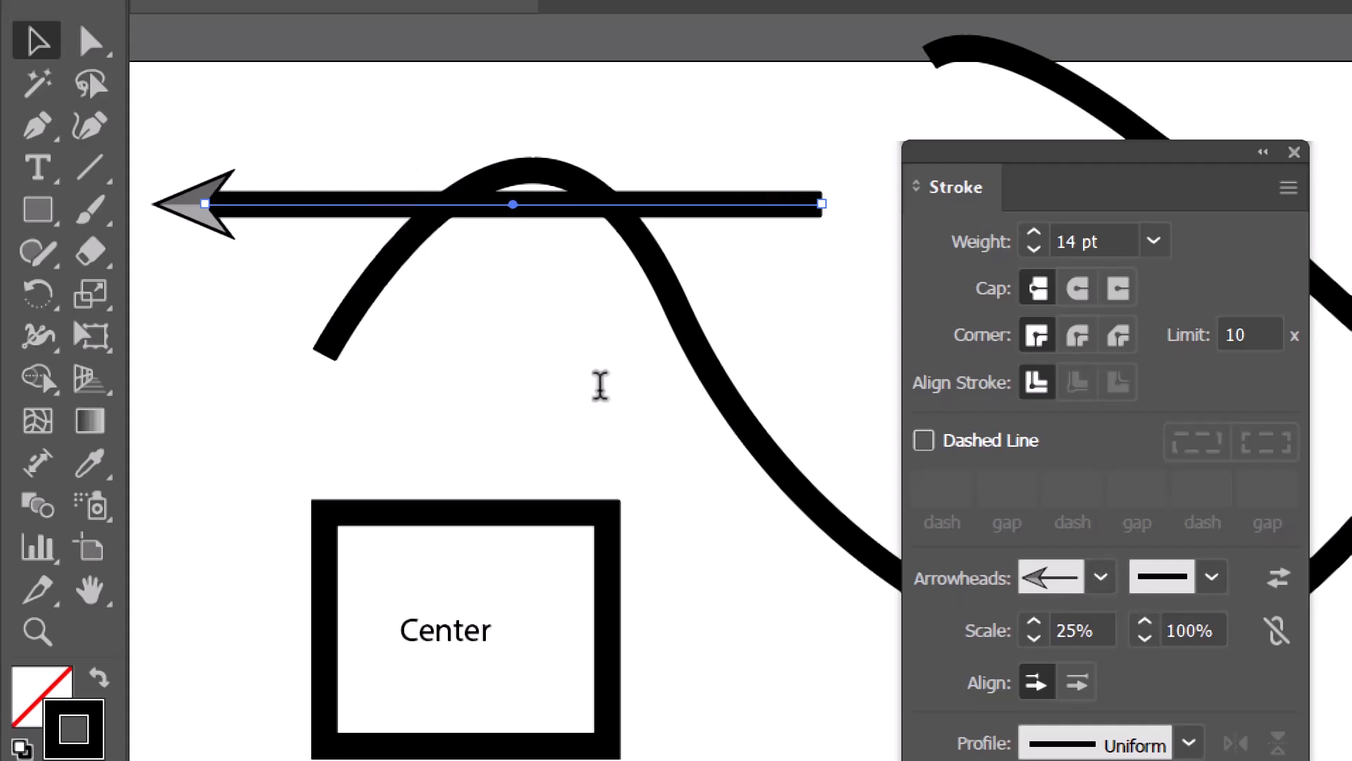
Step: Add the Arrow 32 feather tail to the straight line's end and set its scale to 25%
{"action": "left_click", "coordinate": [1210, 576]}
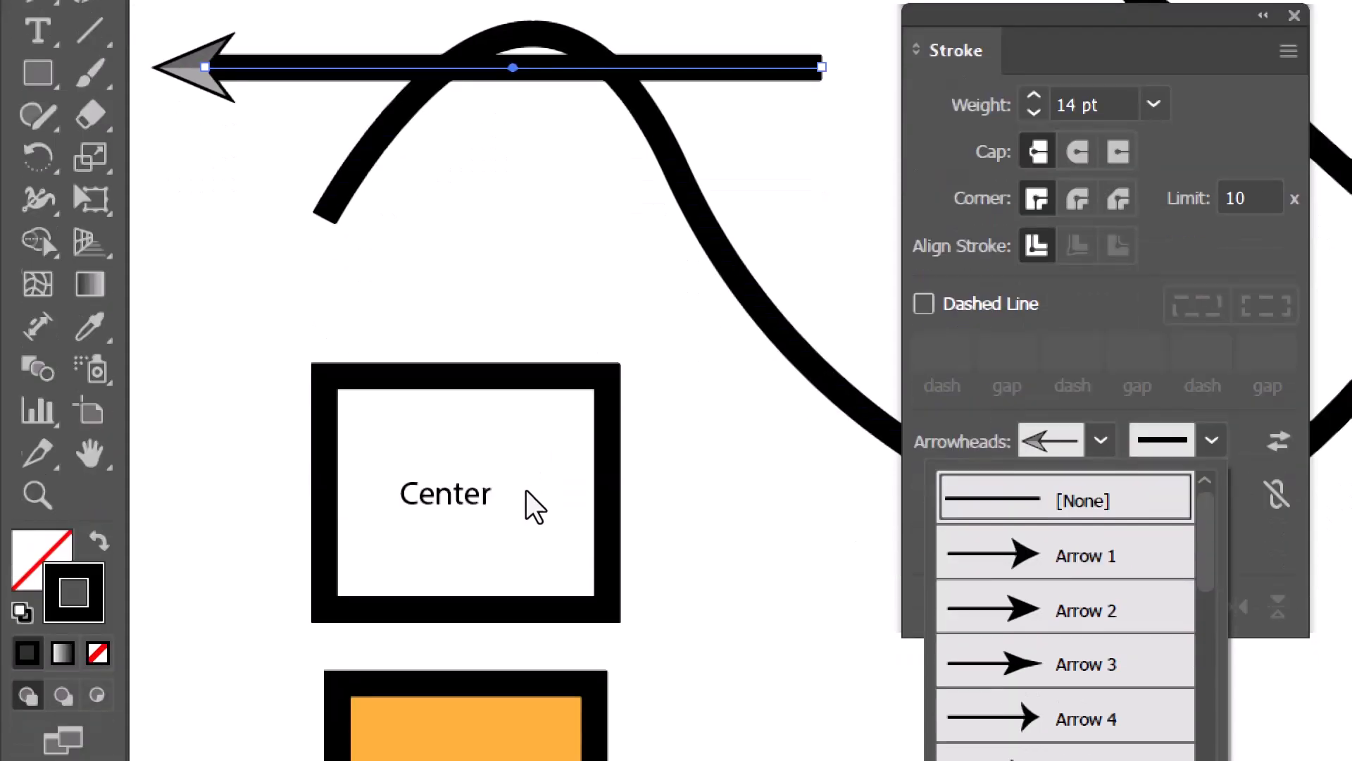
{"action": "scroll", "coordinate": [543, 669], "scroll_direction": "down", "scroll_amount": 5}
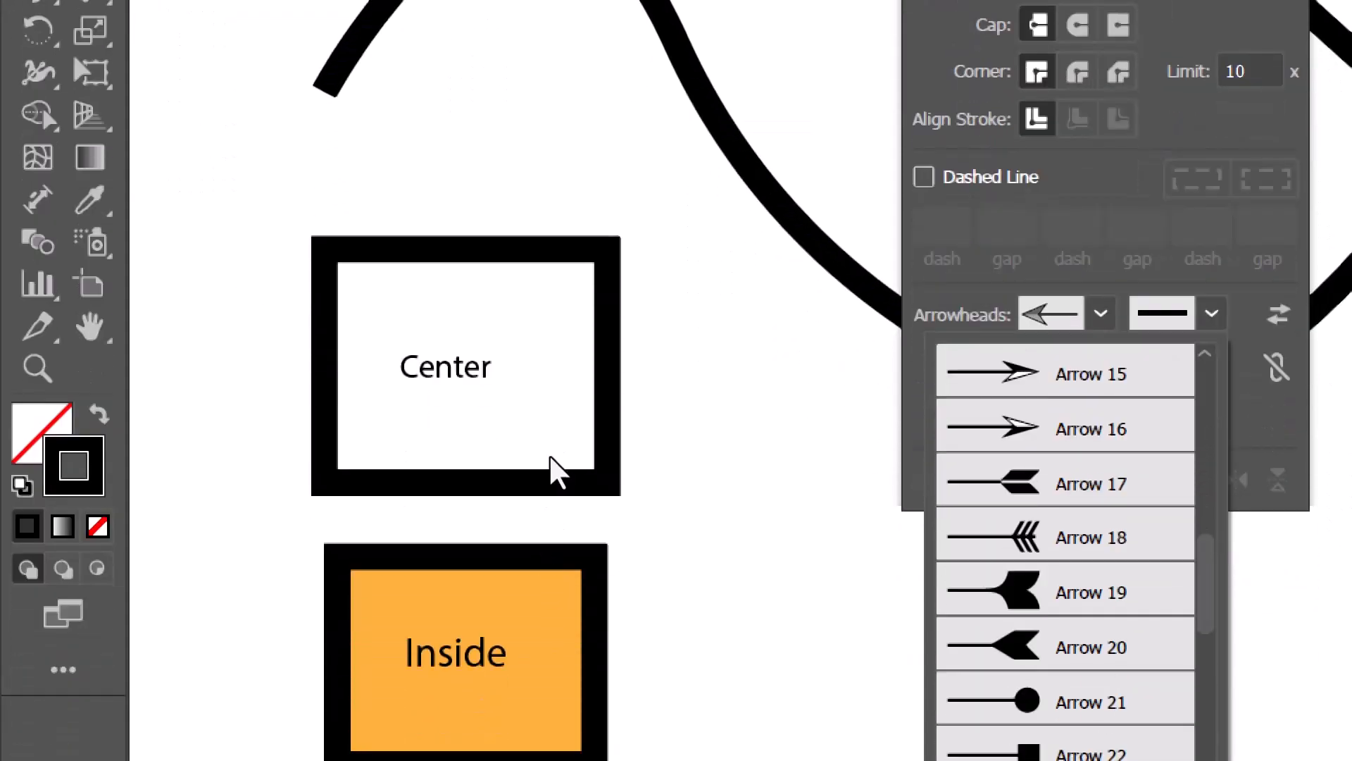
{"action": "scroll", "coordinate": [556, 486], "scroll_direction": "down", "scroll_amount": 2}
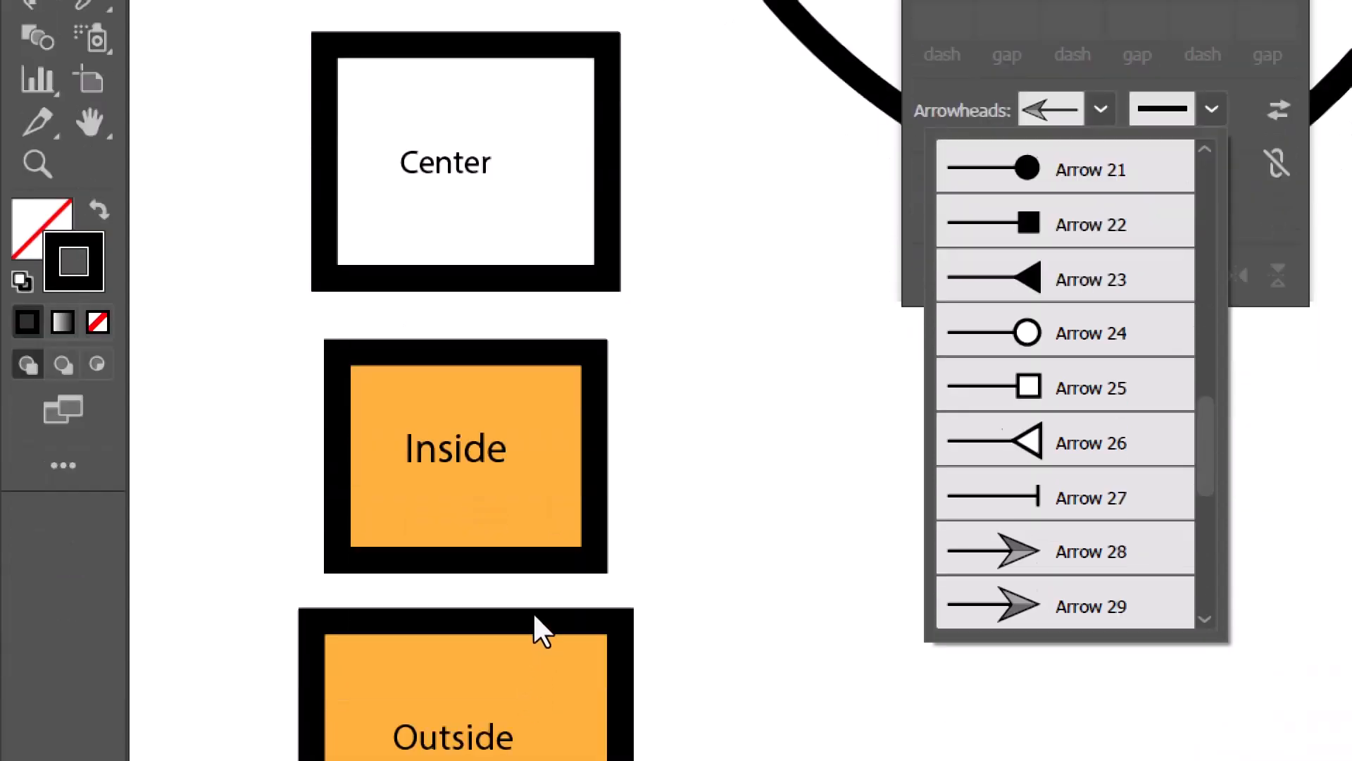
{"action": "scroll", "coordinate": [533, 611], "scroll_direction": "down", "scroll_amount": 1}
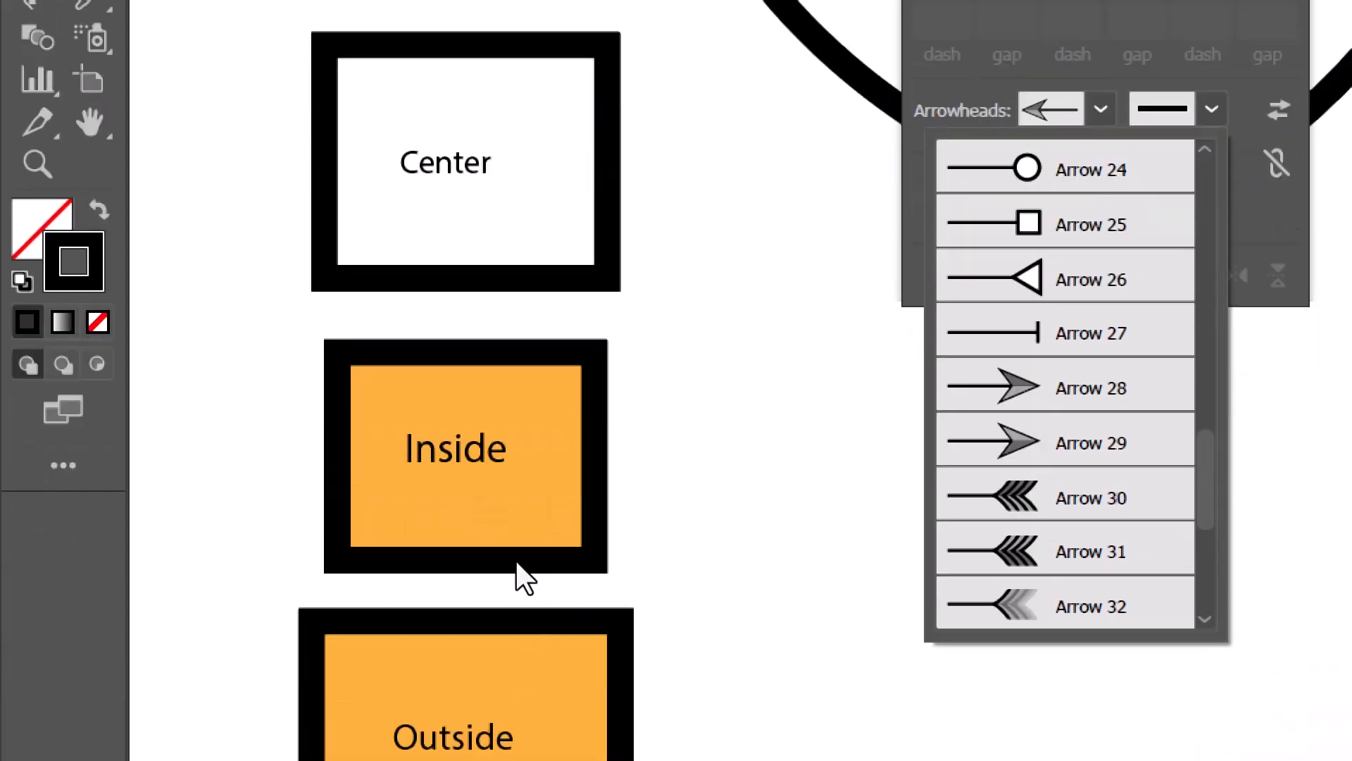
{"action": "scroll", "coordinate": [522, 572], "scroll_direction": "down", "scroll_amount": 1}
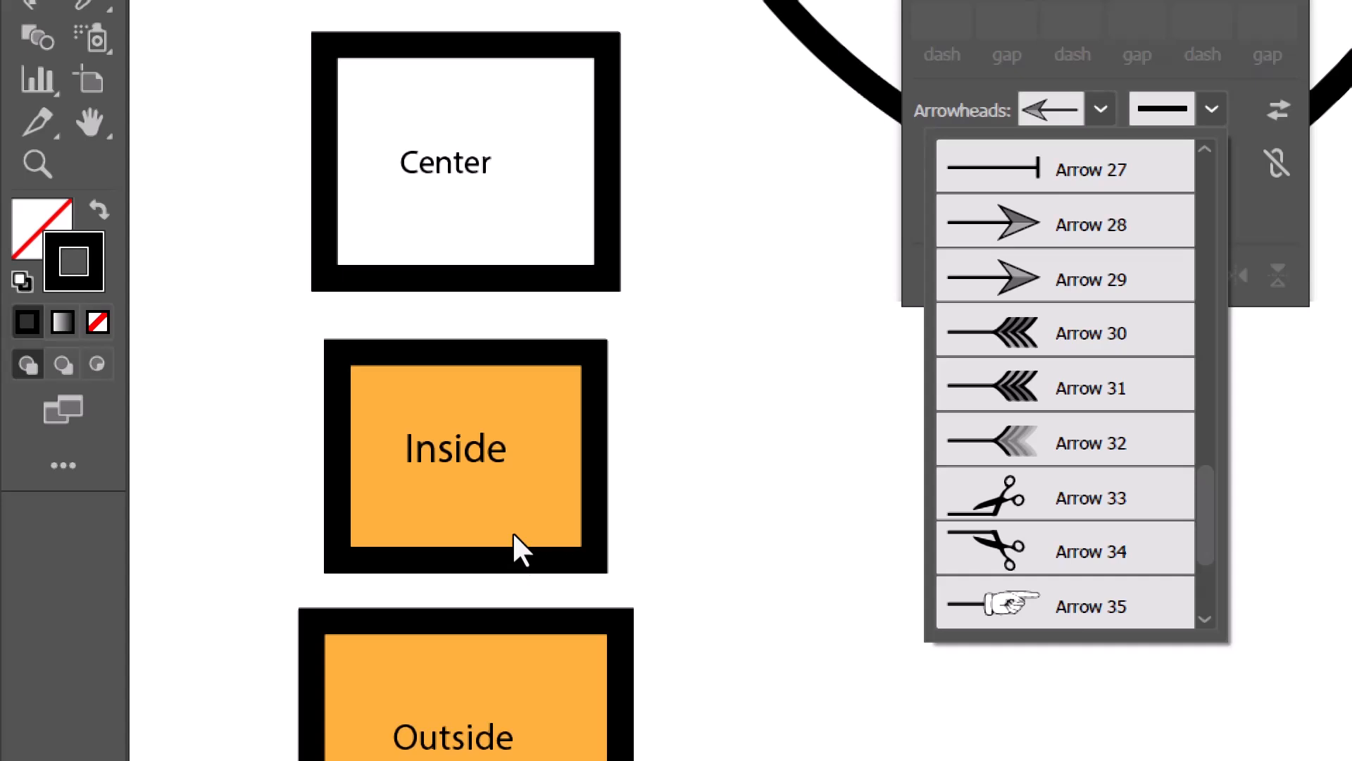
{"action": "left_click", "coordinate": [1065, 442]}
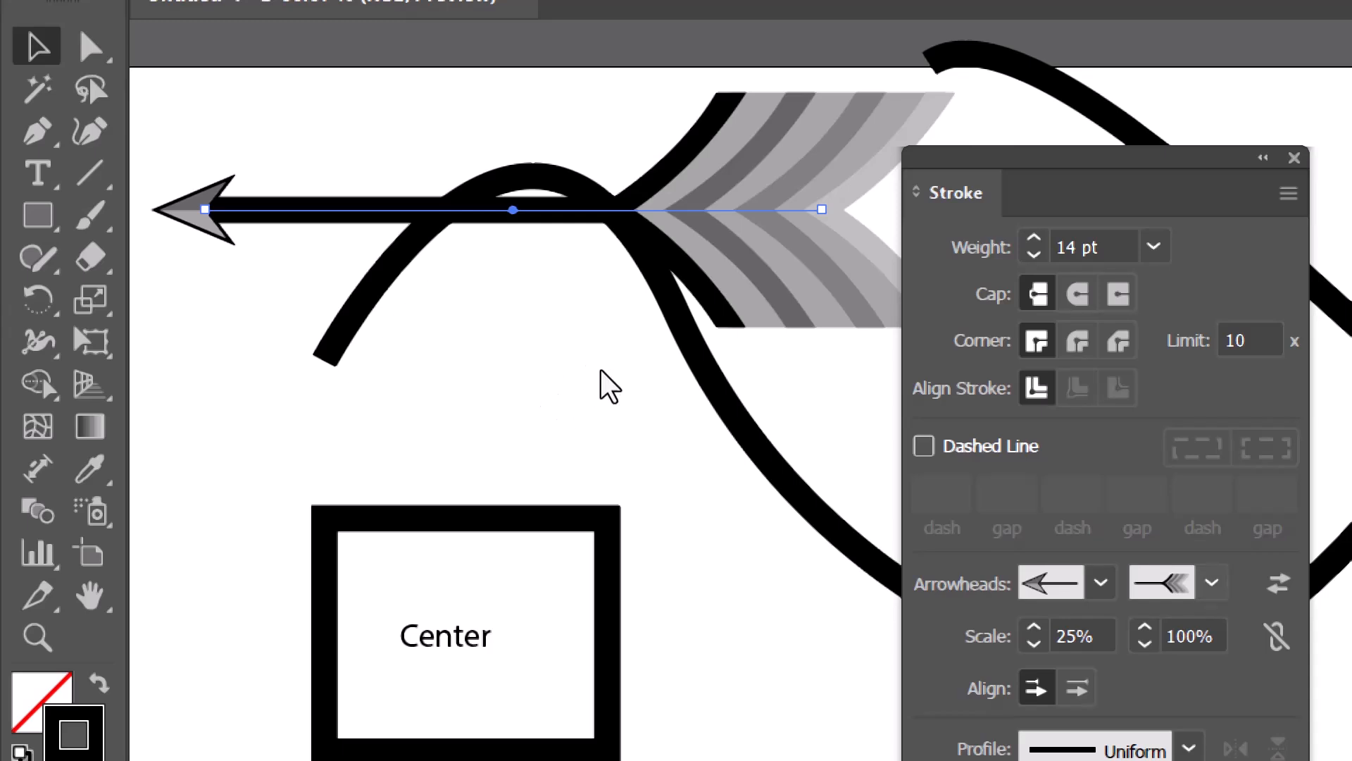
{"action": "left_click", "coordinate": [1144, 644]}
{"action": "left_click", "coordinate": [1143, 644]}
{"action": "left_click", "coordinate": [1144, 644]}
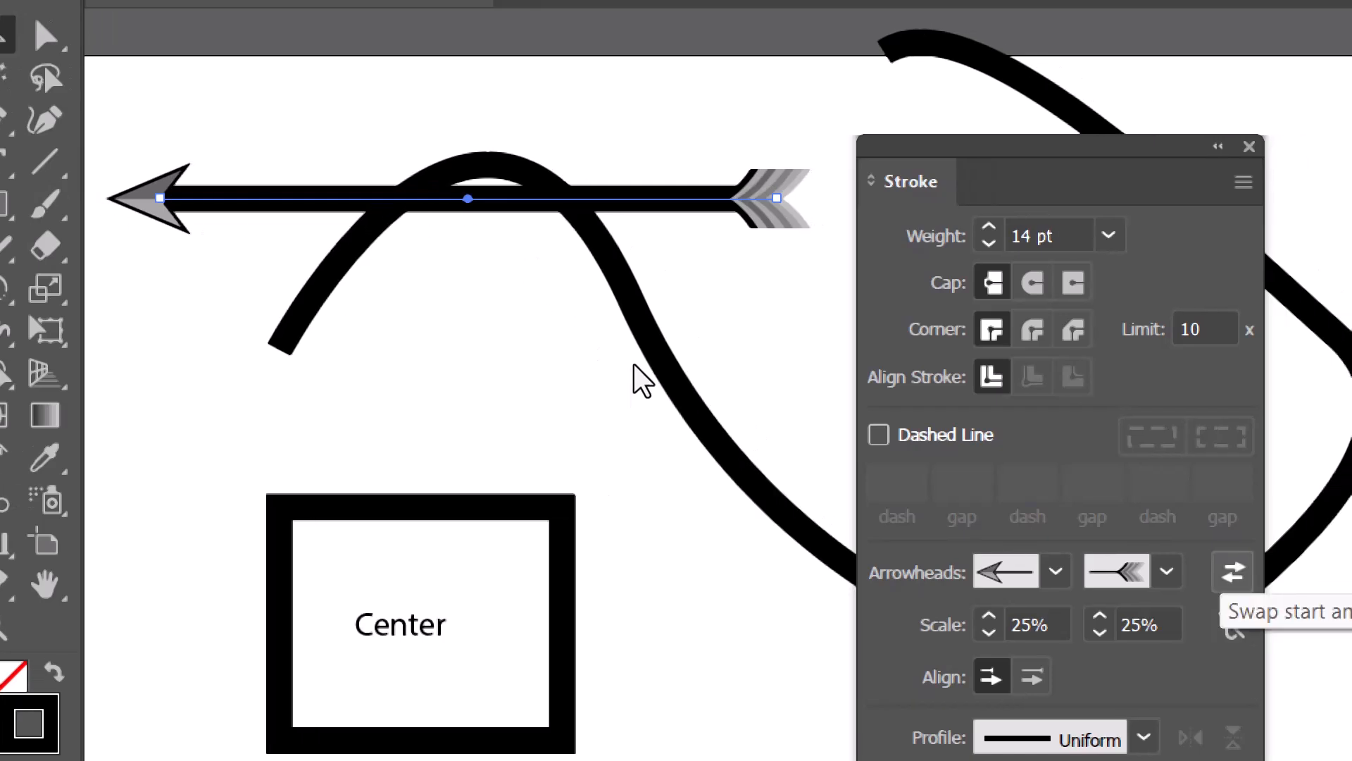
Step: Swap the start and end arrowheads of the straight line
{"action": "left_click", "coordinate": [1234, 572]}
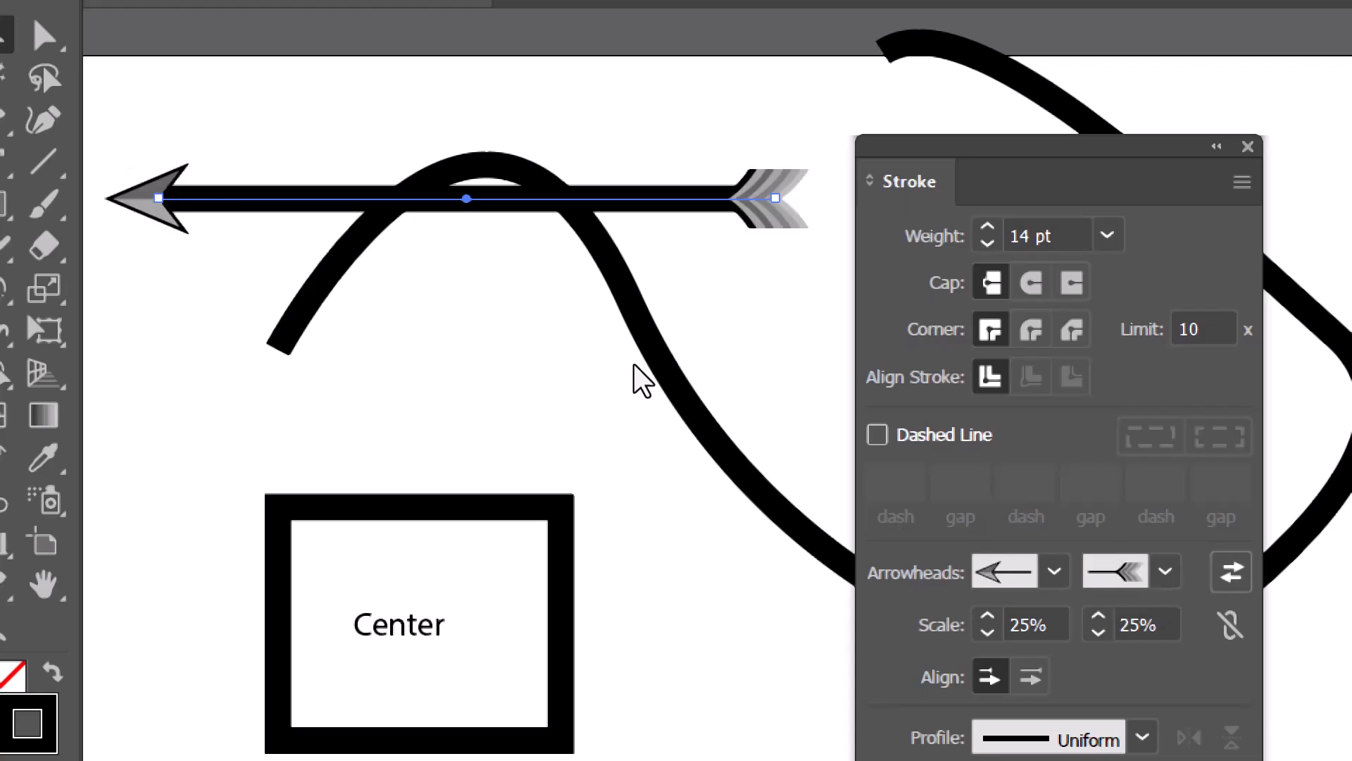
{"action": "key", "text": "ctrl+z"}
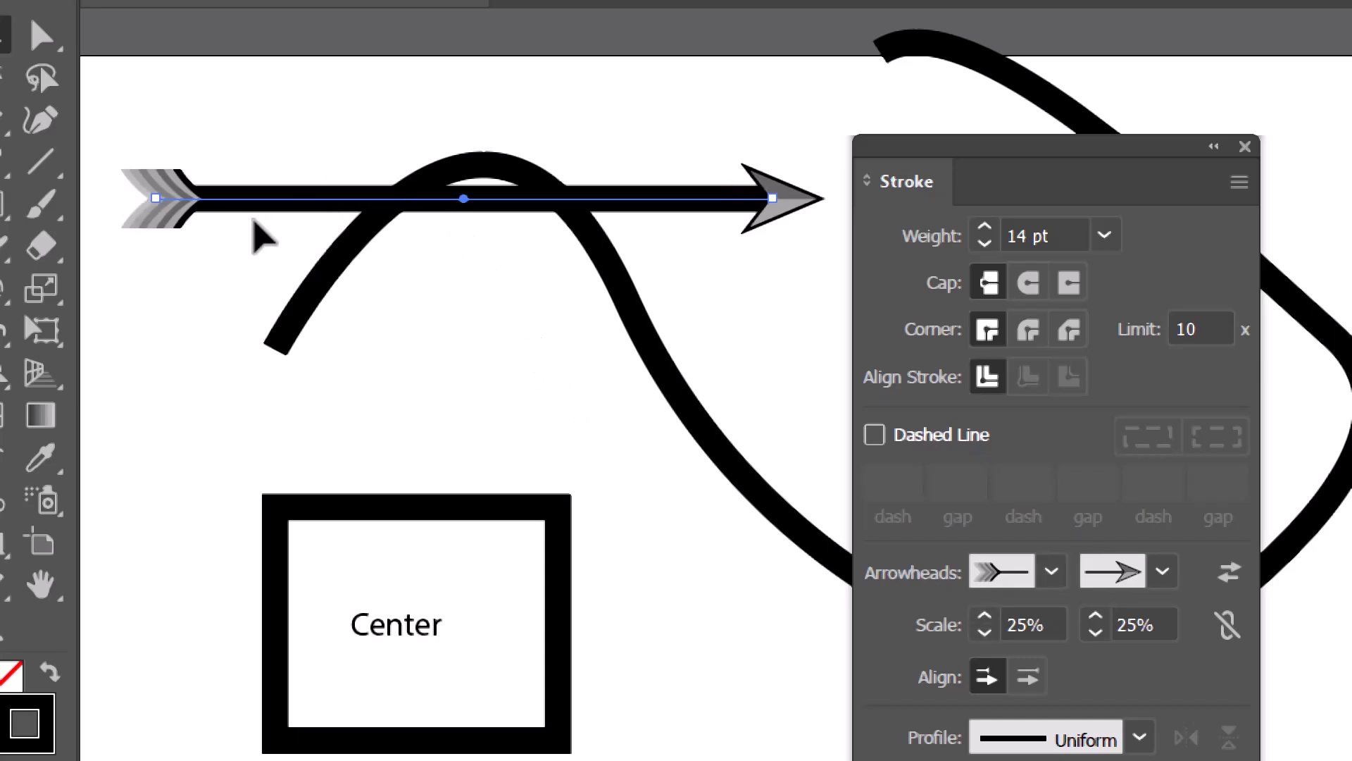
{"action": "left_click", "coordinate": [463, 199]}
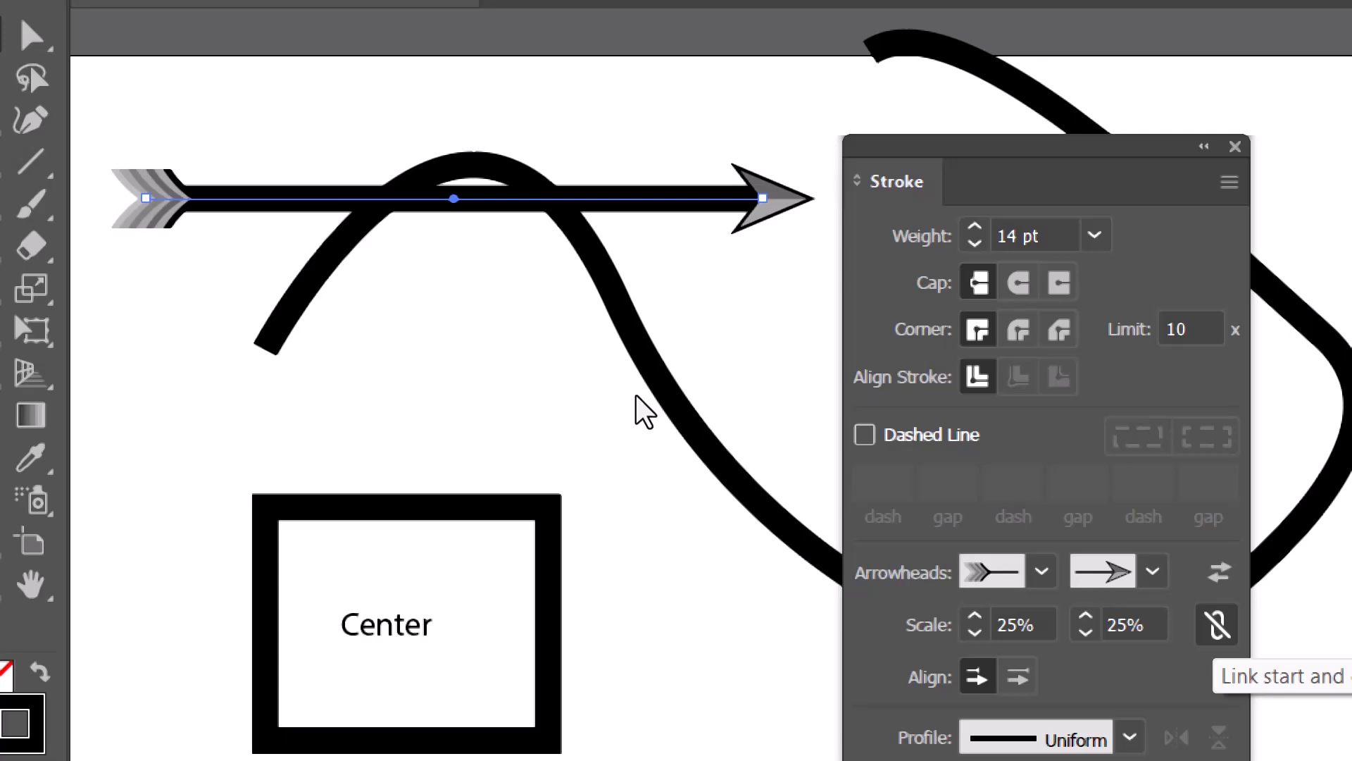
Step: Link the start and end arrowhead scales and increase both to 34%
{"action": "left_click", "coordinate": [1217, 624]}
{"action": "left_click", "coordinate": [1085, 615]}
{"action": "left_click", "coordinate": [1086, 615]}
{"action": "left_click", "coordinate": [1085, 615]}
{"action": "left_click", "coordinate": [1085, 615]}
{"action": "left_click", "coordinate": [1085, 615]}
{"action": "left_click", "coordinate": [1085, 615]}
{"action": "left_click", "coordinate": [1085, 615]}
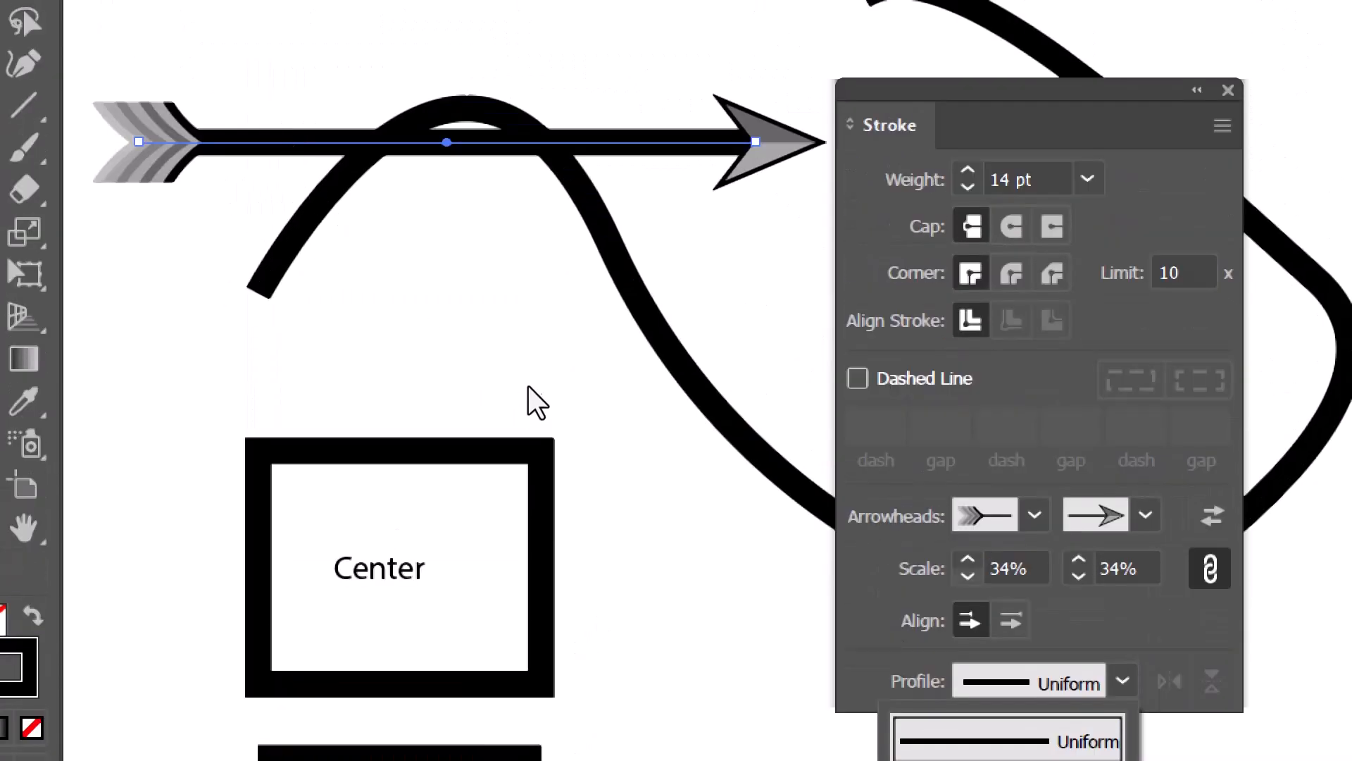
Step: Remove the arrowheads from both ends of the straight line by setting them to None
{"action": "left_click", "coordinate": [548, 365]}
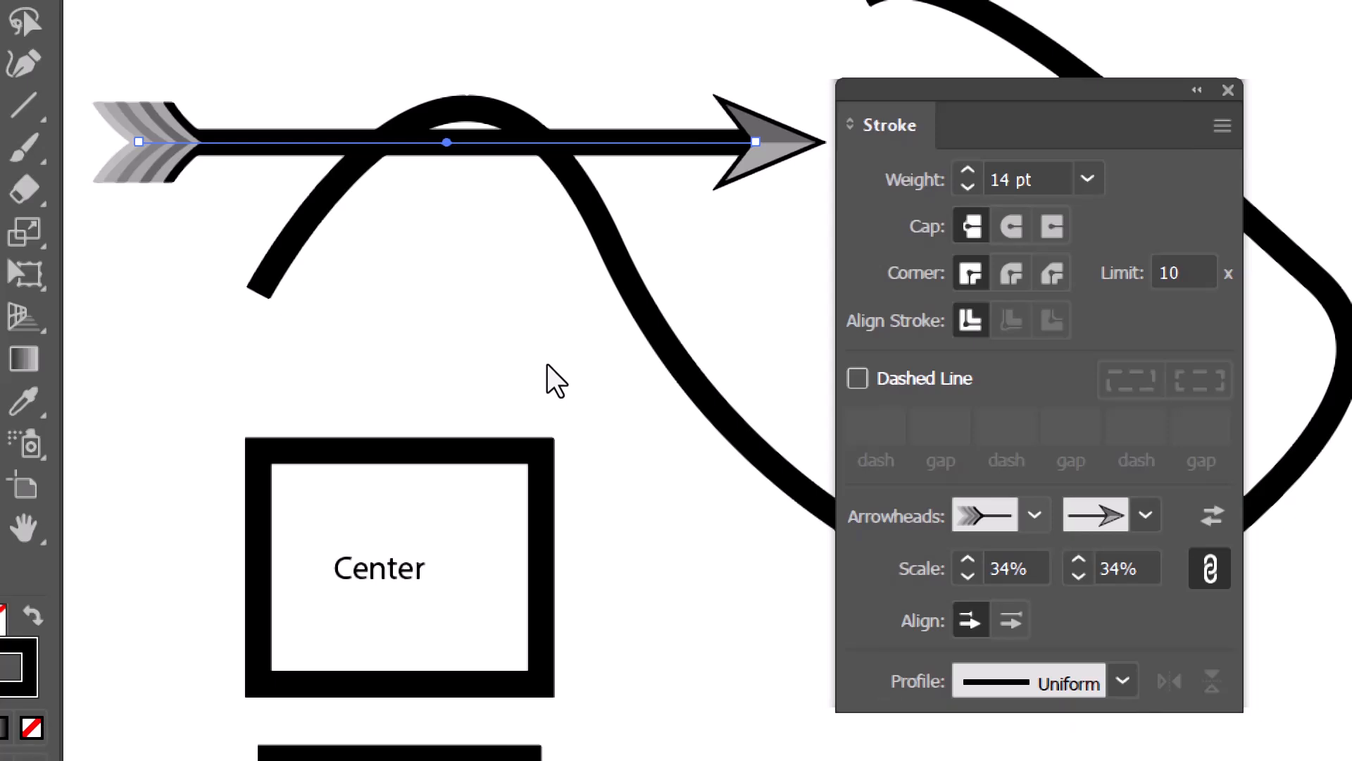
{"action": "left_click", "coordinate": [1034, 515]}
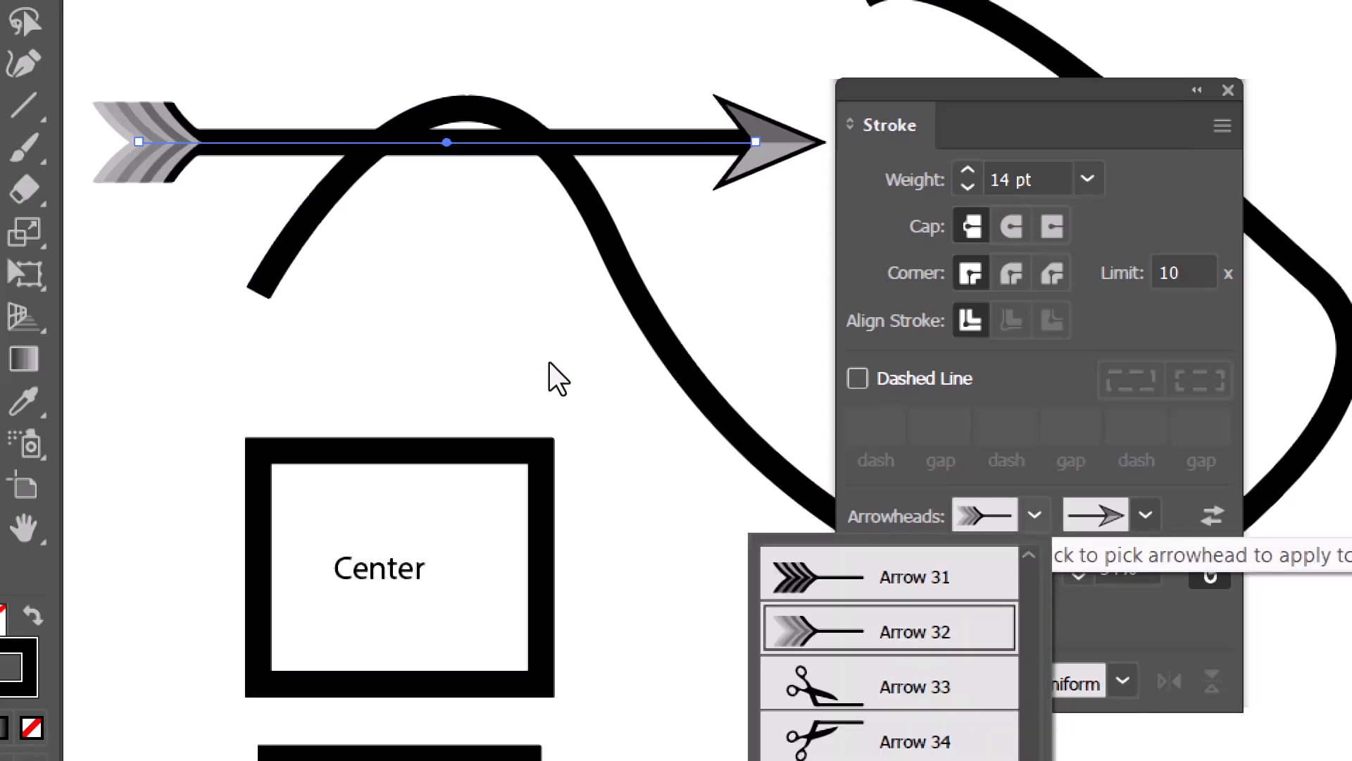
{"action": "scroll", "coordinate": [889, 648], "scroll_direction": "up", "scroll_amount": 6}
{"action": "scroll", "coordinate": [889, 648], "scroll_direction": "up", "scroll_amount": 4}
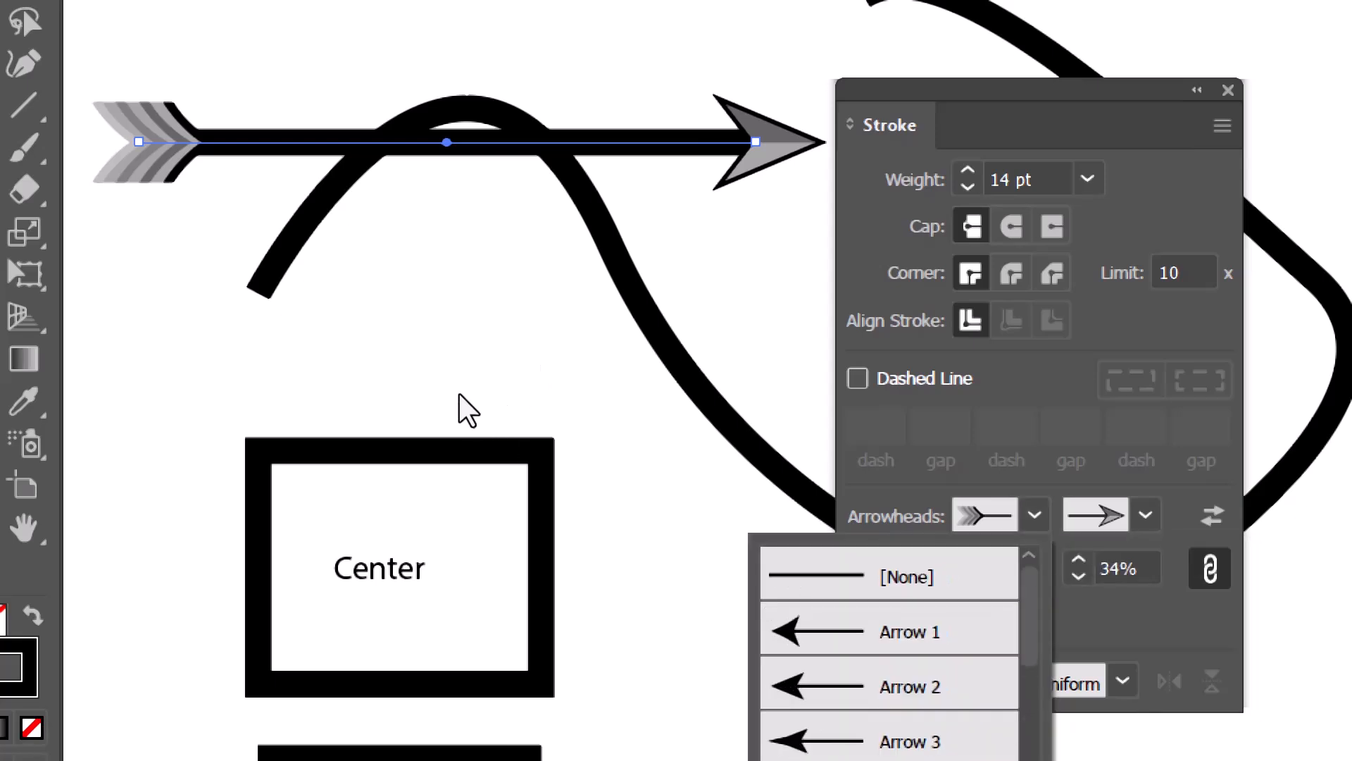
{"action": "left_click", "coordinate": [888, 576]}
{"action": "left_click", "coordinate": [1144, 515]}
{"action": "scroll", "coordinate": [999, 648], "scroll_direction": "up", "scroll_amount": 10}
{"action": "left_click", "coordinate": [999, 576]}
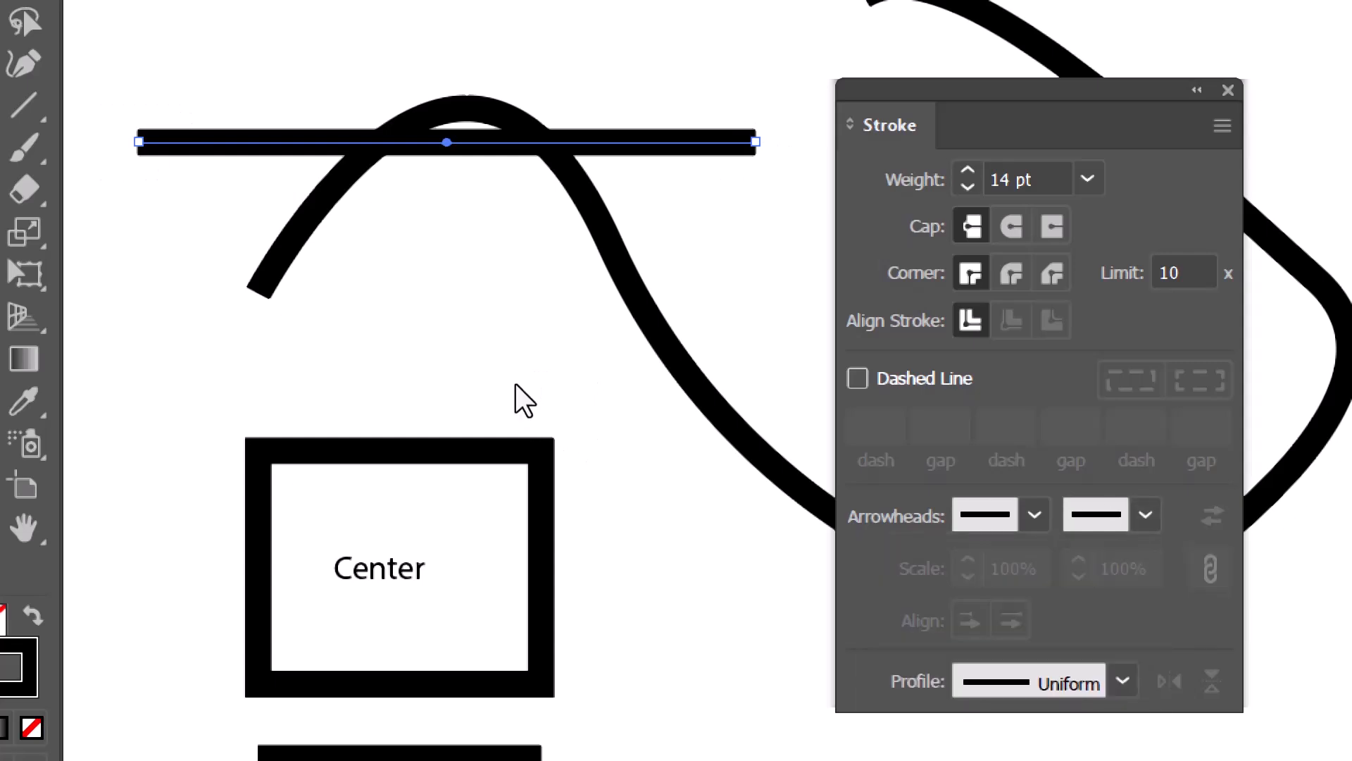
Step: Move the straight line above the curved path and apply the lens-shaped width profile that tapers at both ends
{"action": "left_click_drag", "start_coordinate": [338, 185], "coordinate": [395, 202]}
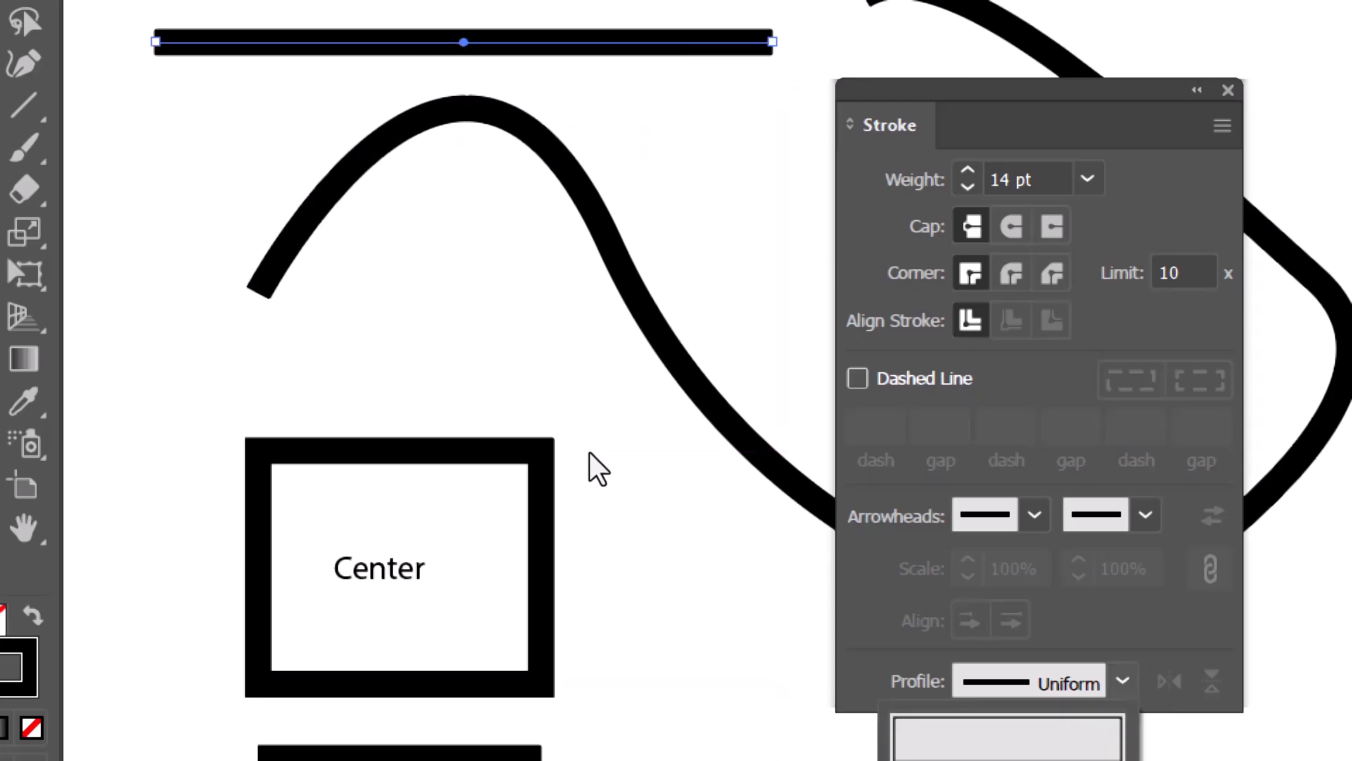
{"action": "left_click", "coordinate": [1005, 671]}
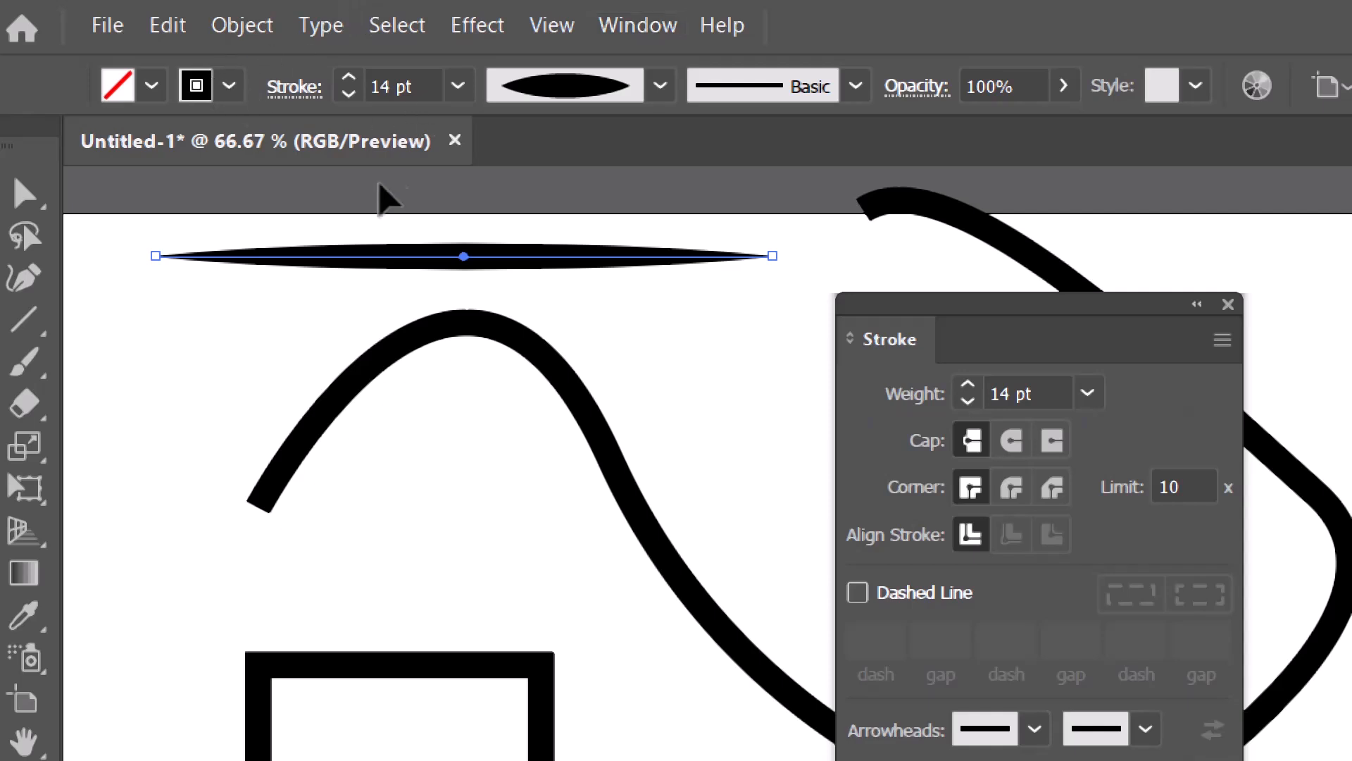
Step: Apply the triangular width profile to the curved path and the straight line, and clear the selection
{"action": "left_click", "coordinate": [325, 283]}
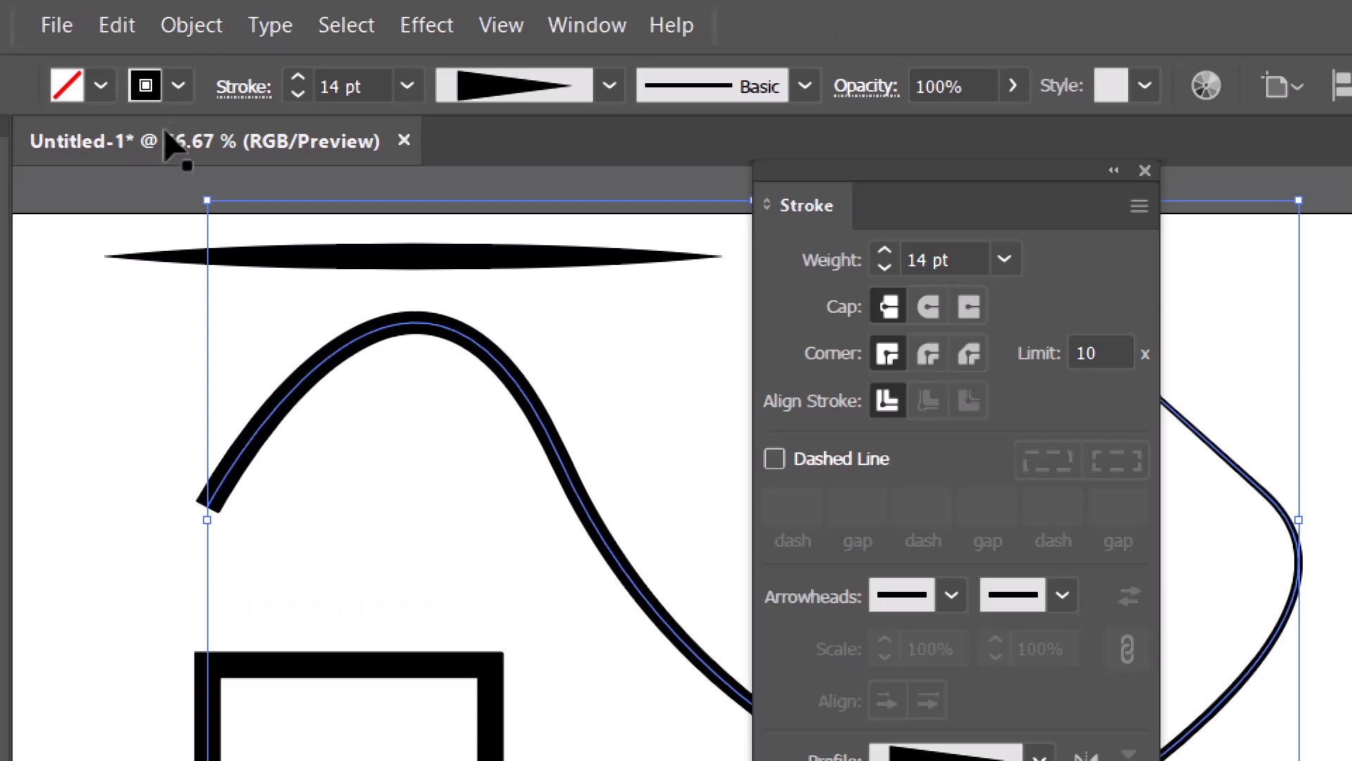
{"action": "left_click_drag", "start_coordinate": [92, 215], "coordinate": [159, 301]}
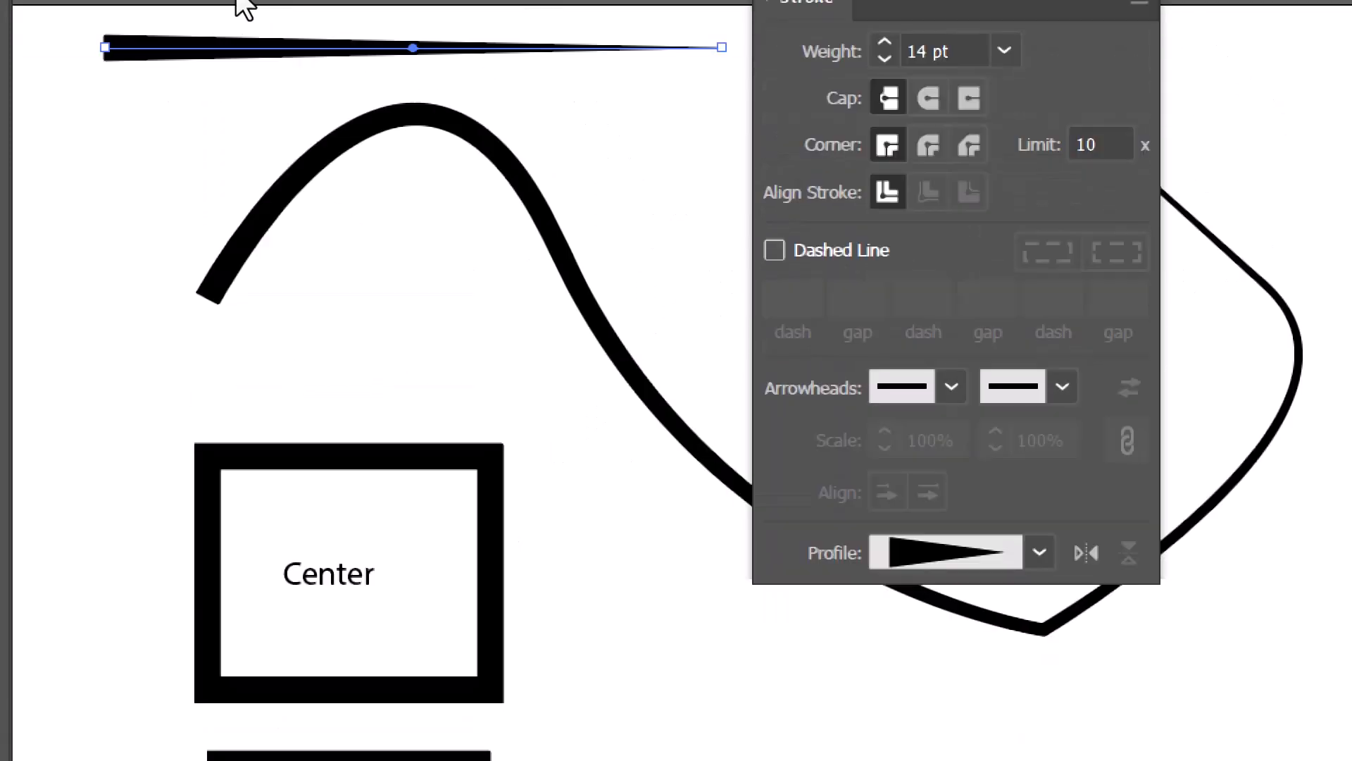
{"action": "key", "text": "ctrl+shift+a"}
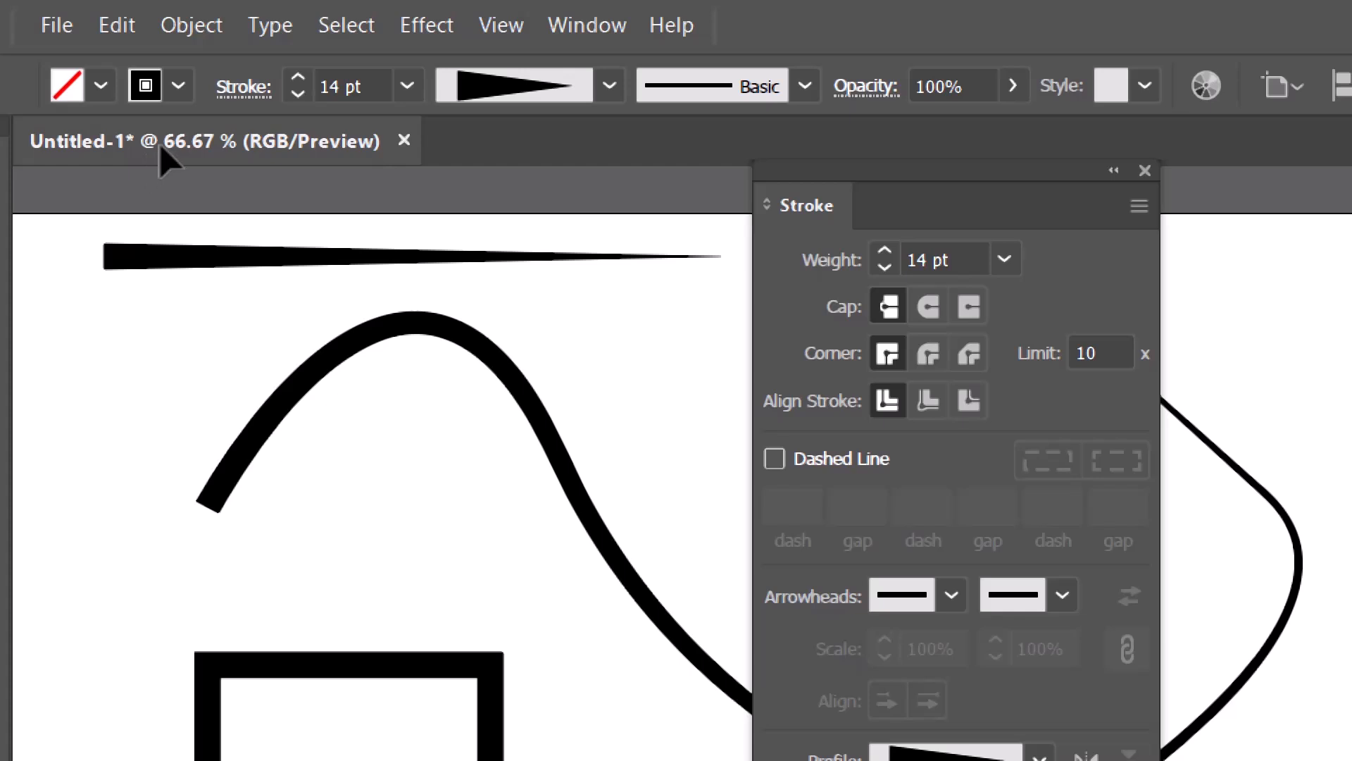
Step: Draw a circle from its center with the Ellipse tool, beneath the curve's arch and above the Center rectangle
{"action": "key", "text": "m"}
{"action": "left_click", "coordinate": [38, 361]}
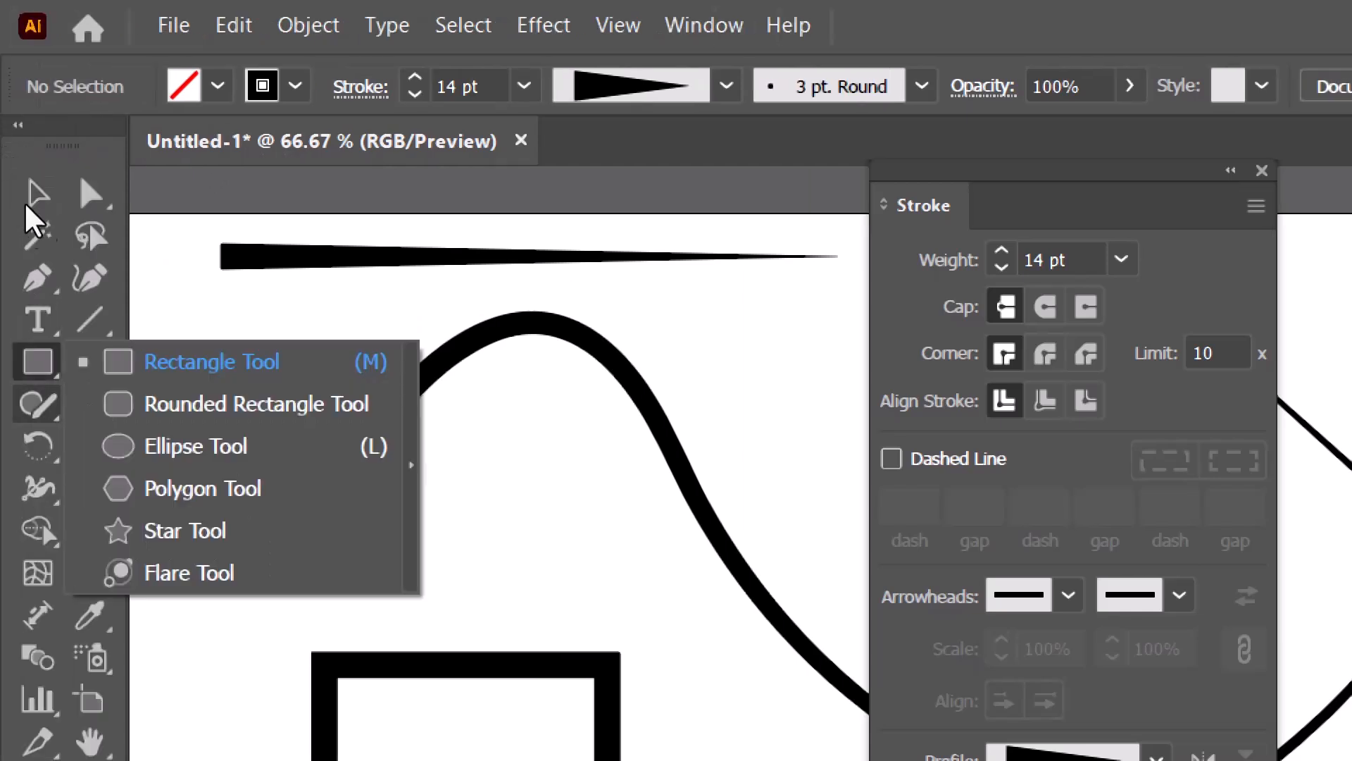
{"action": "left_click", "coordinate": [211, 446]}
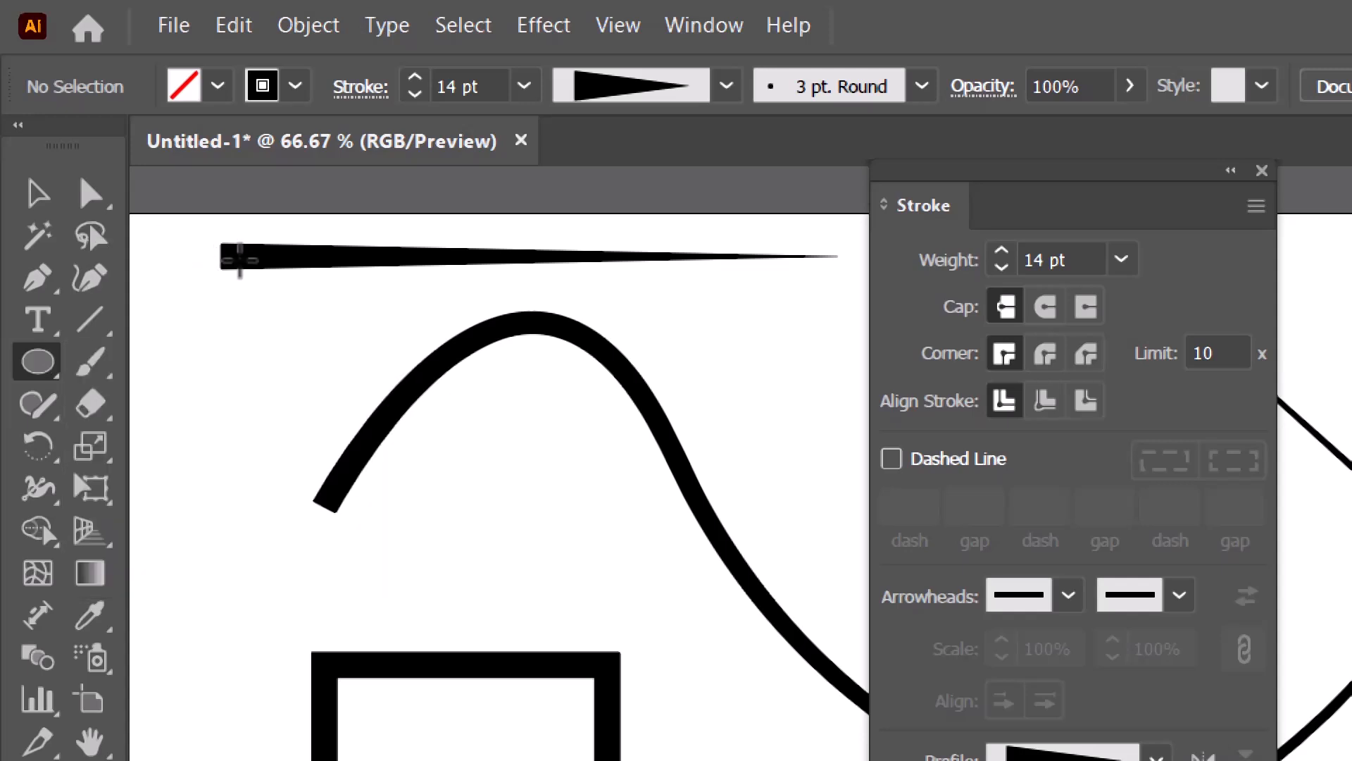
{"action": "left_click_drag", "start_coordinate": [504, 519], "coordinate": [595, 608]}
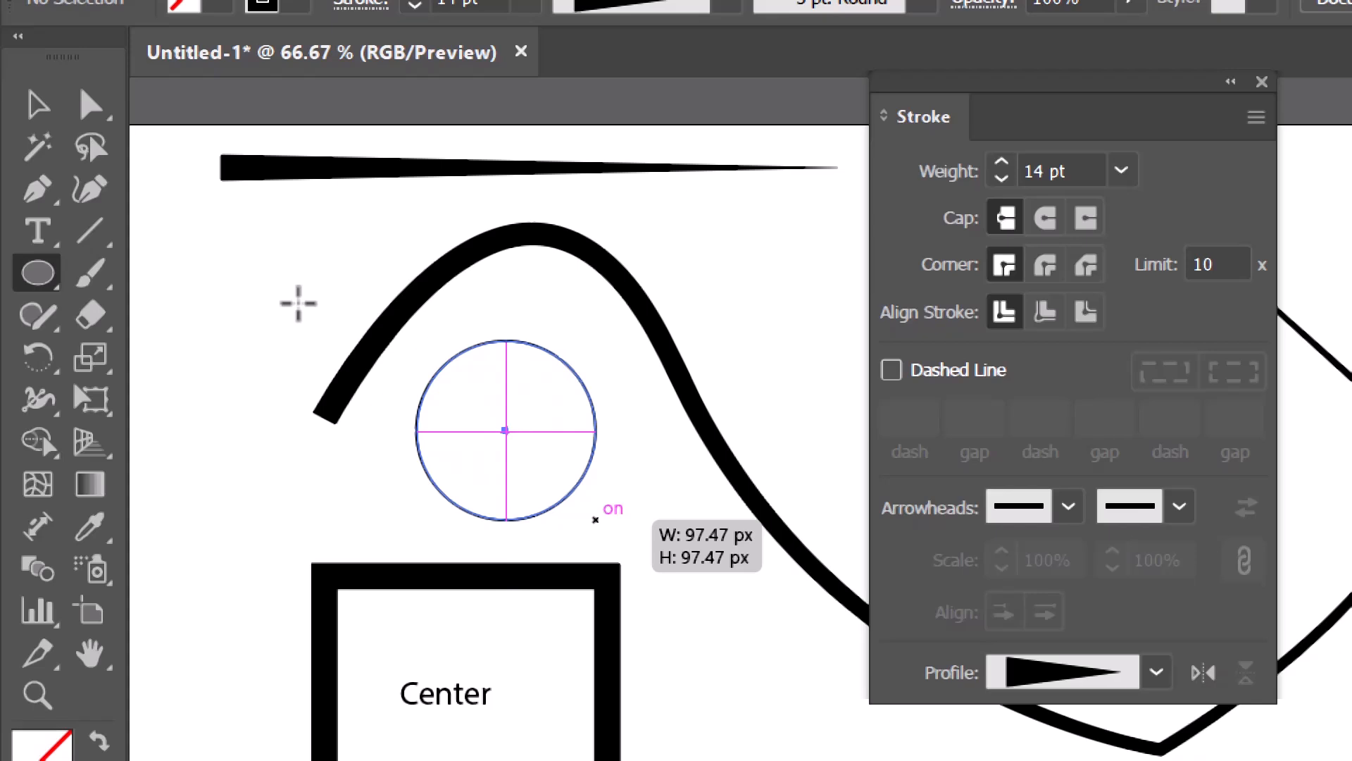
{"action": "left_click_drag", "start_coordinate": [595, 519], "coordinate": [623, 548]}
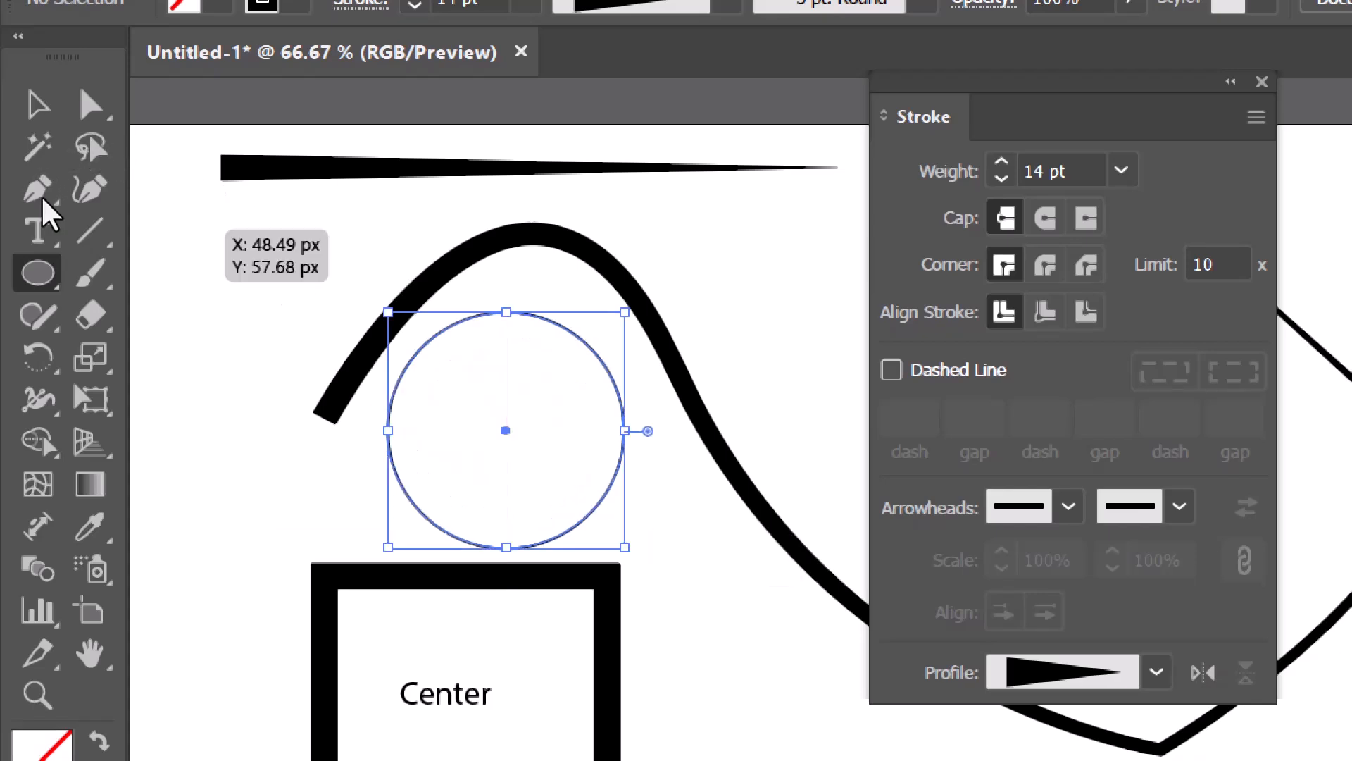
Step: Cut the circle at its top and right anchor points with the Scissors tool
{"action": "left_click", "coordinate": [89, 315]}
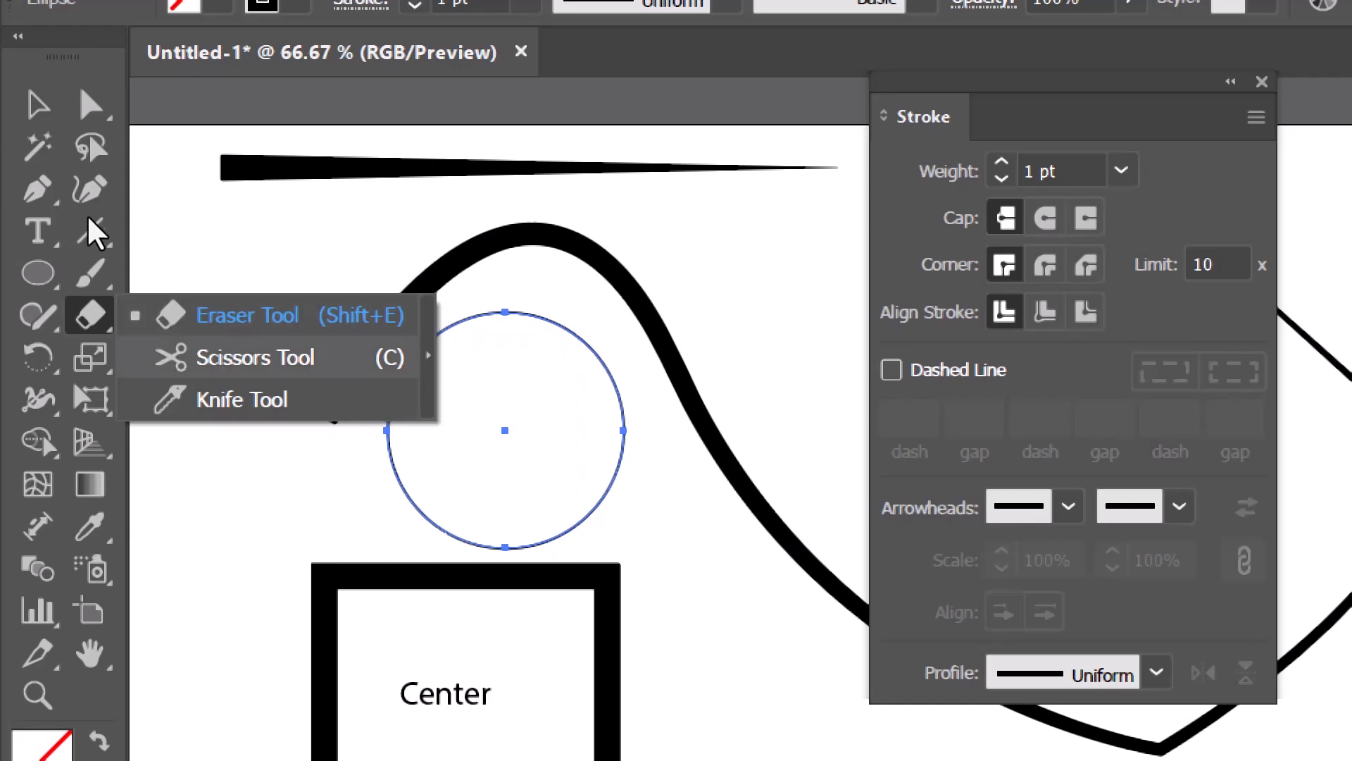
{"action": "left_click", "coordinate": [253, 357]}
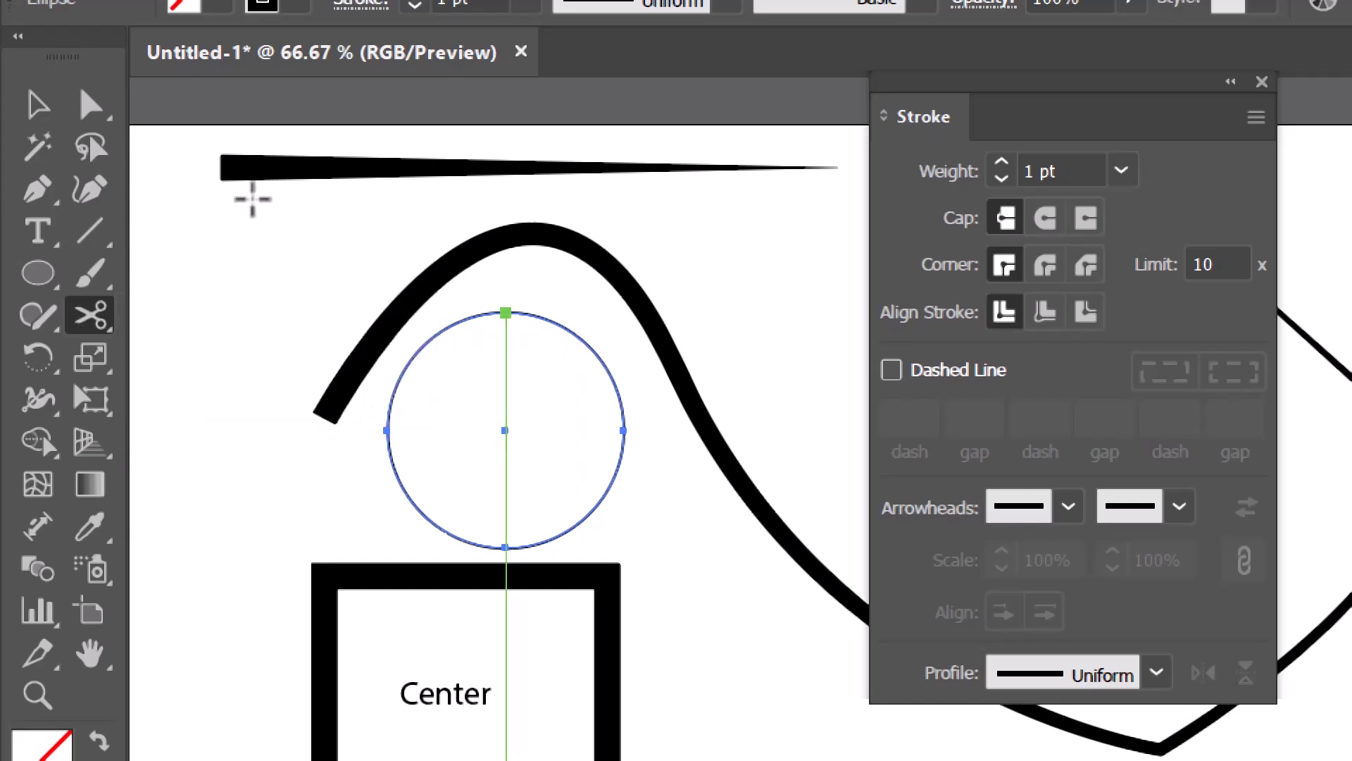
{"action": "left_click", "coordinate": [506, 312]}
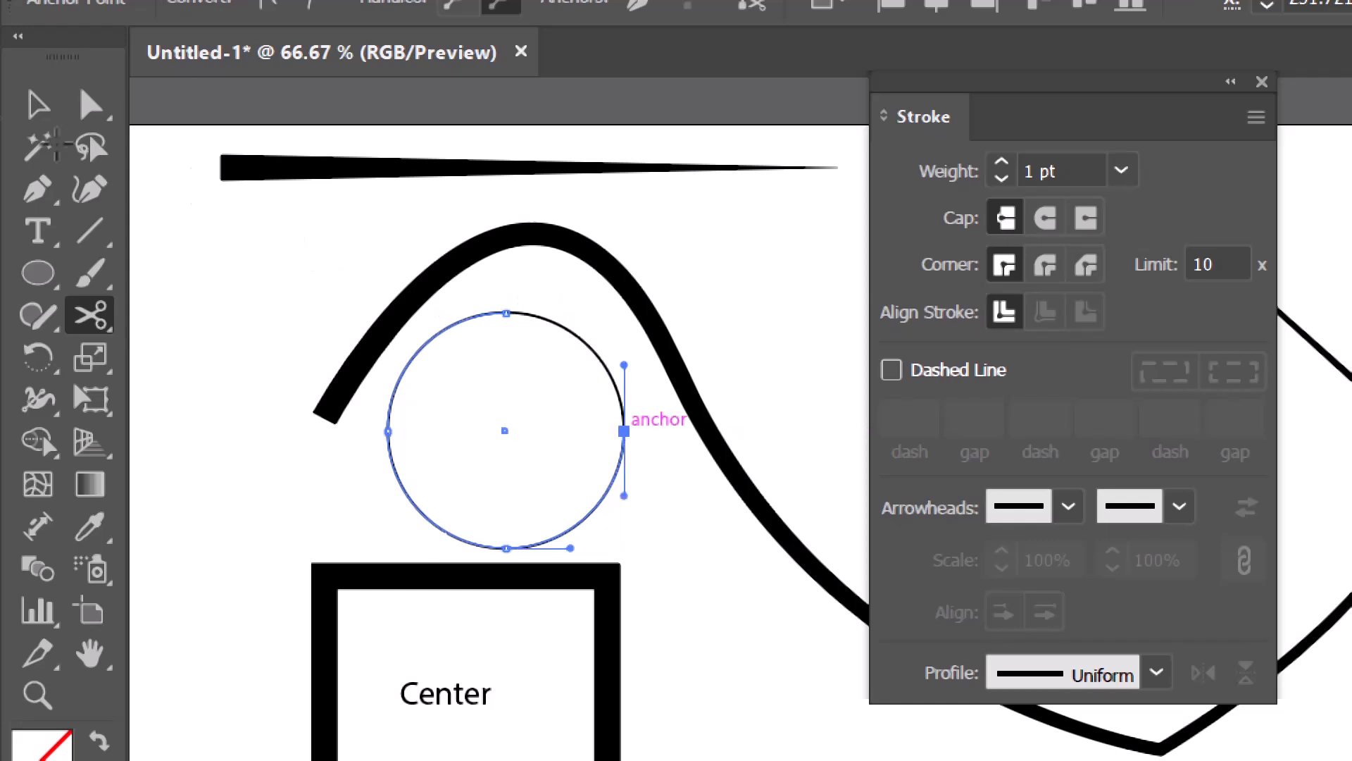
Step: Delete the circle's upper-right quarter arc and give the remaining arc a 10 pt stroke with the triangular width profile
{"action": "left_click", "coordinate": [90, 104]}
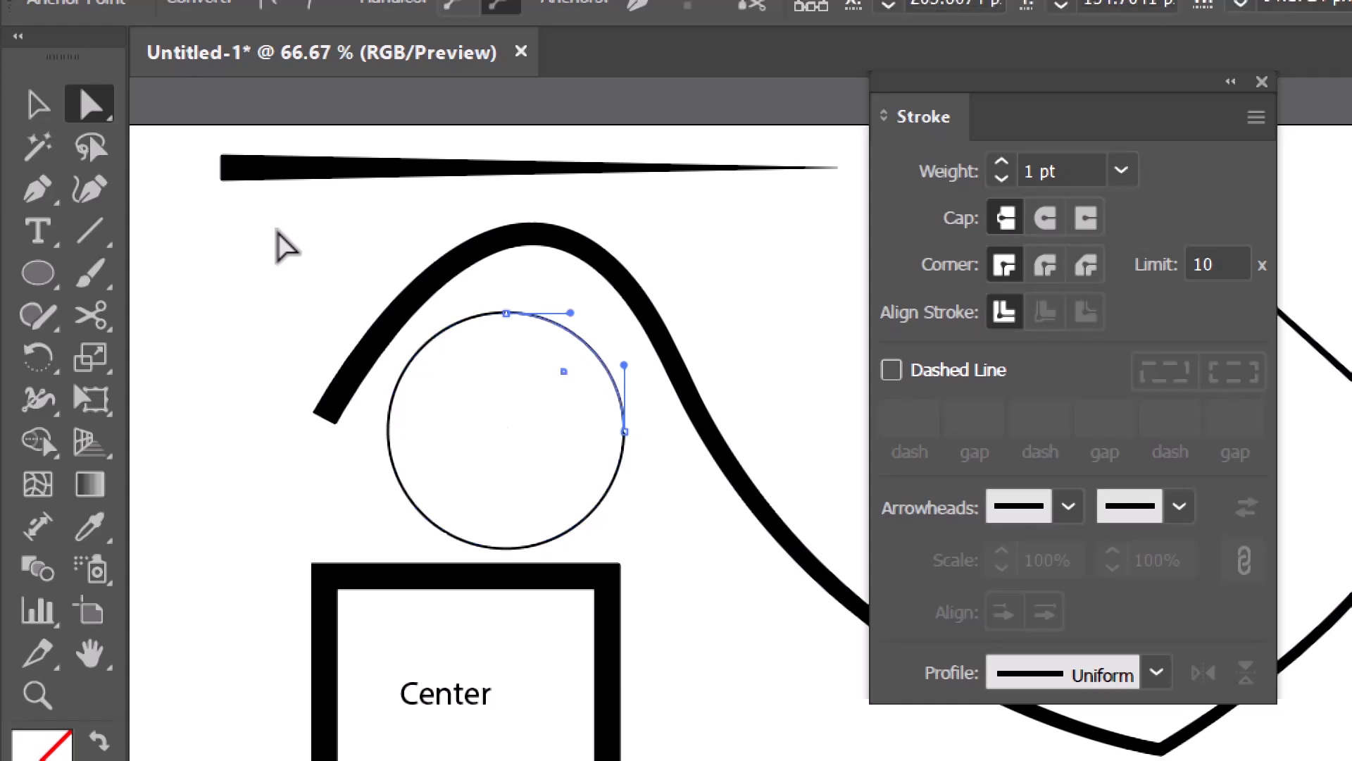
{"action": "key", "text": "Delete"}
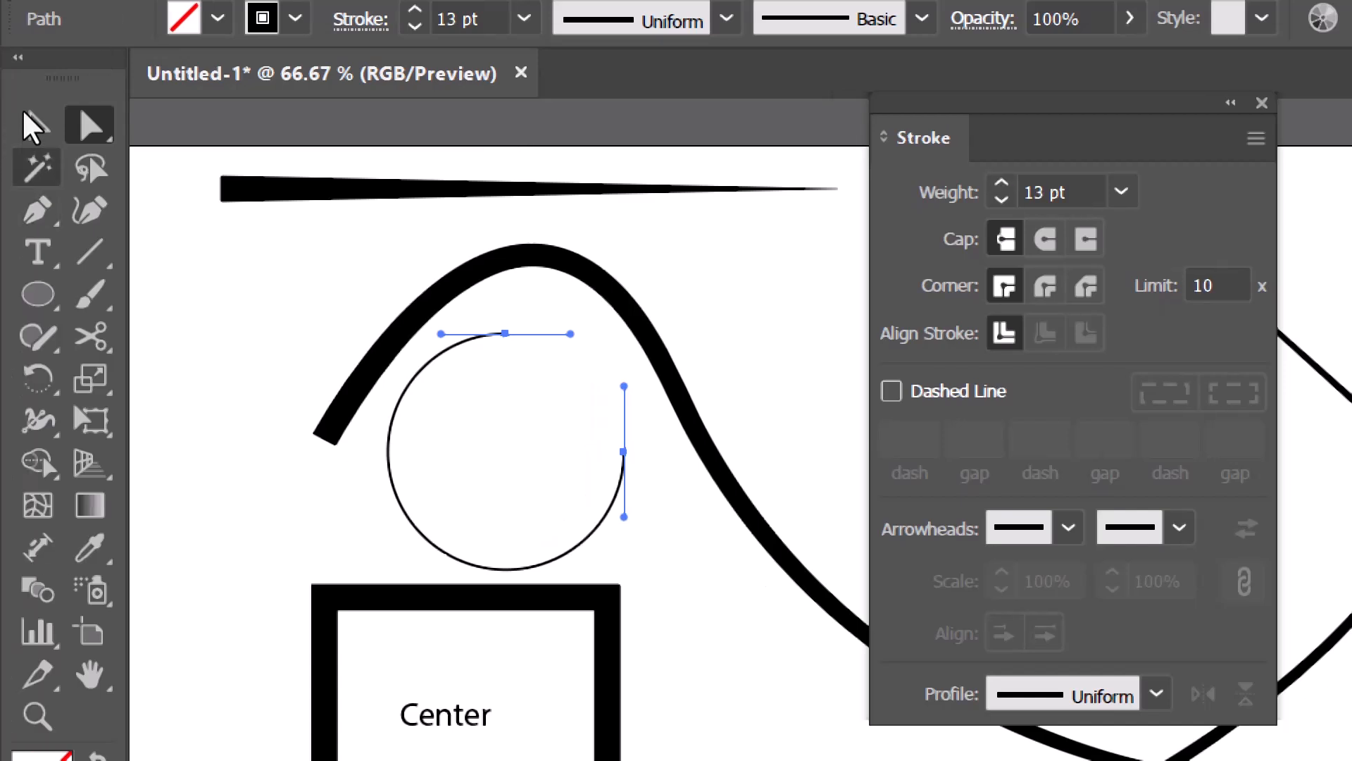
{"action": "left_click", "coordinate": [10, 127]}
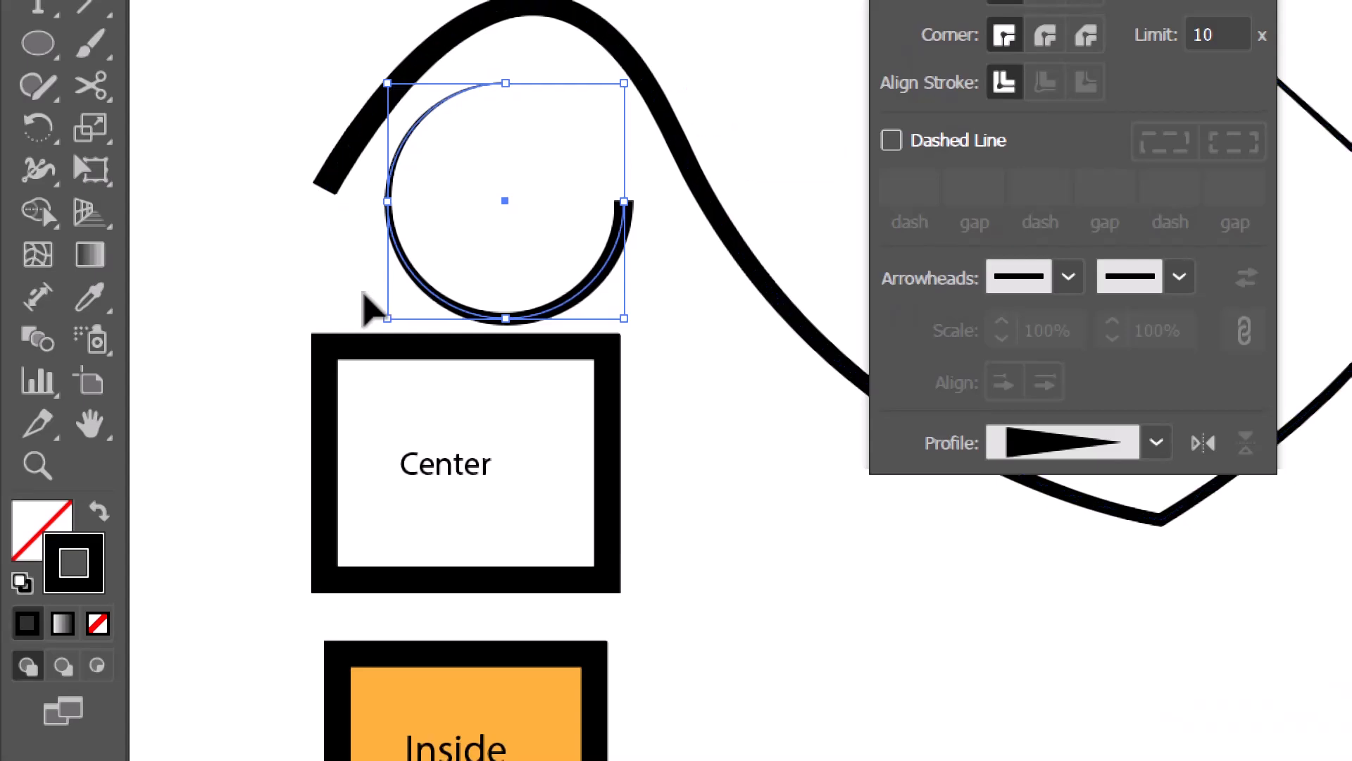
{"action": "key", "text": "a"}
{"action": "key", "text": "ctrl+shift+a"}
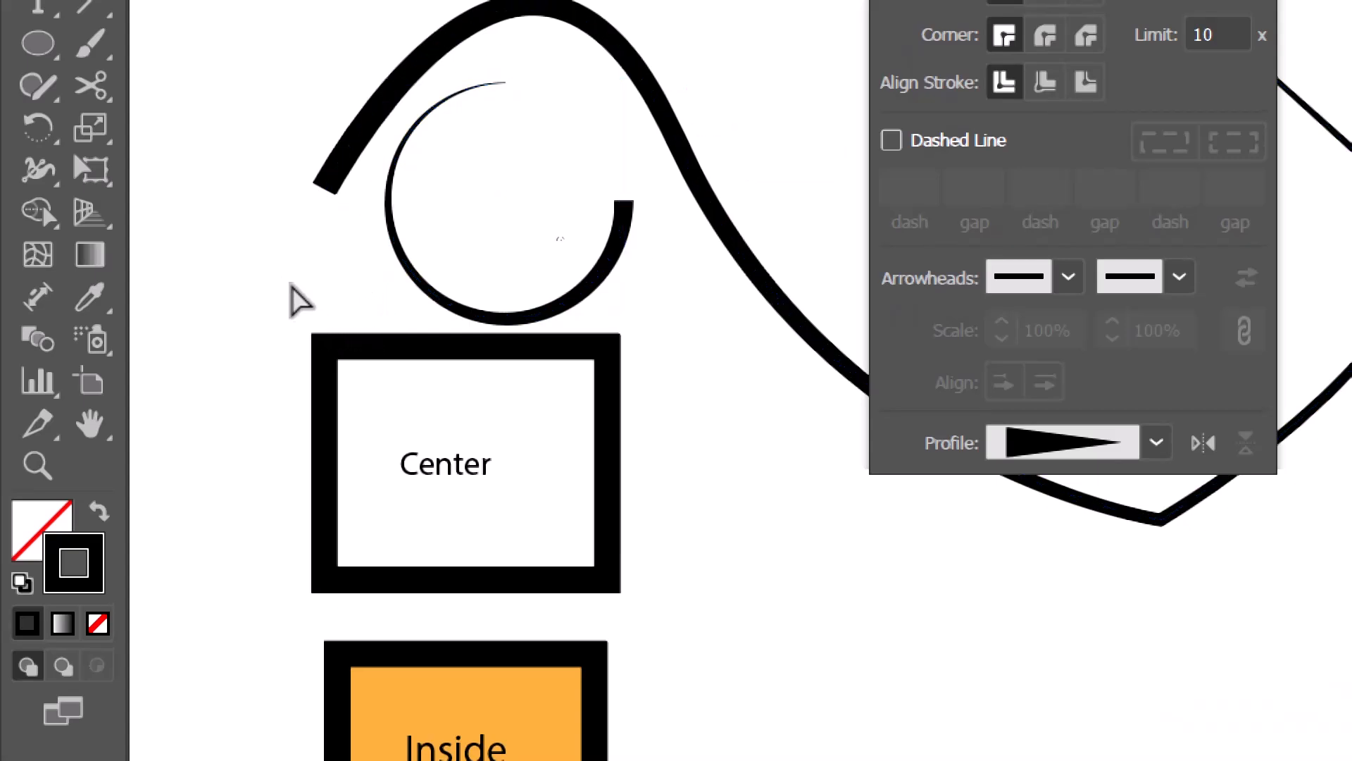
Step: Apply a round cap to the stroke of the tapered three-quarter circle
{"action": "key", "text": "ctrl+z"}
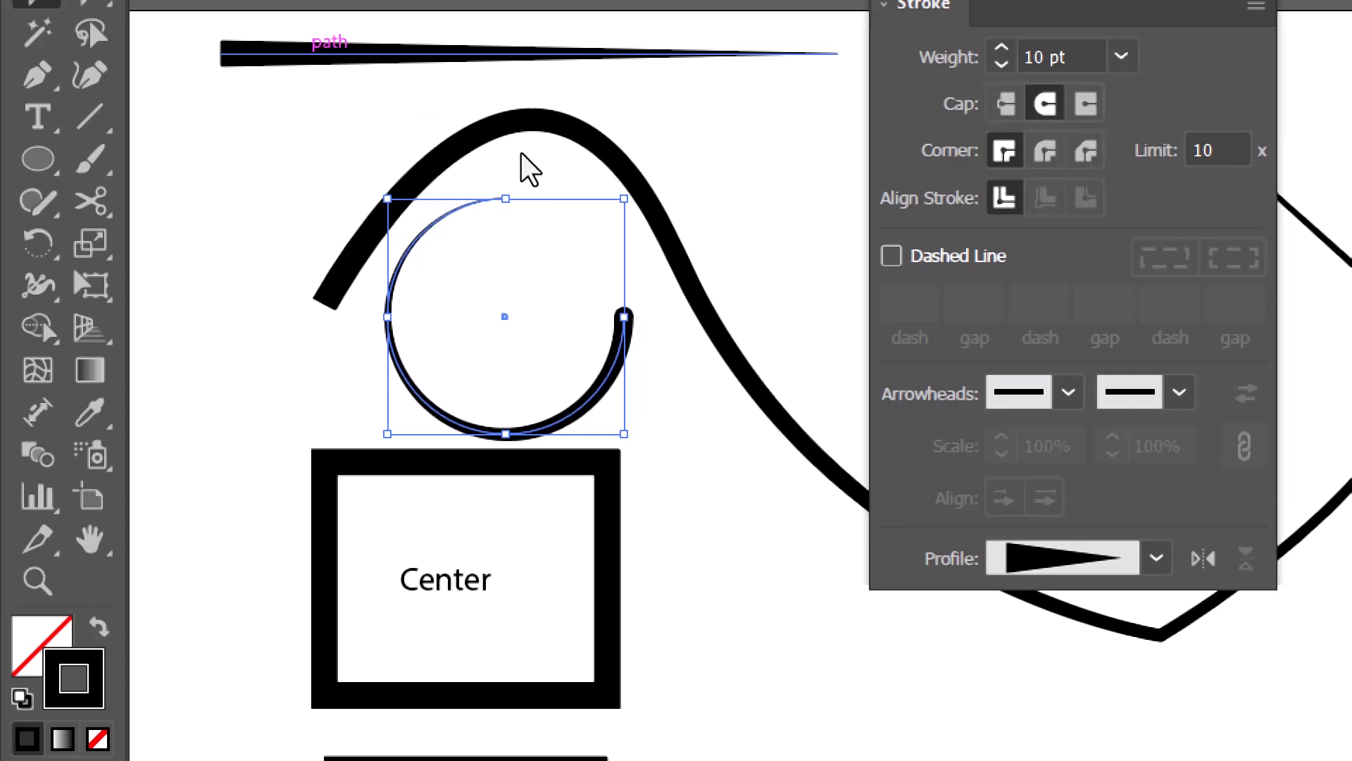
{"action": "left_click", "coordinate": [361, 321]}
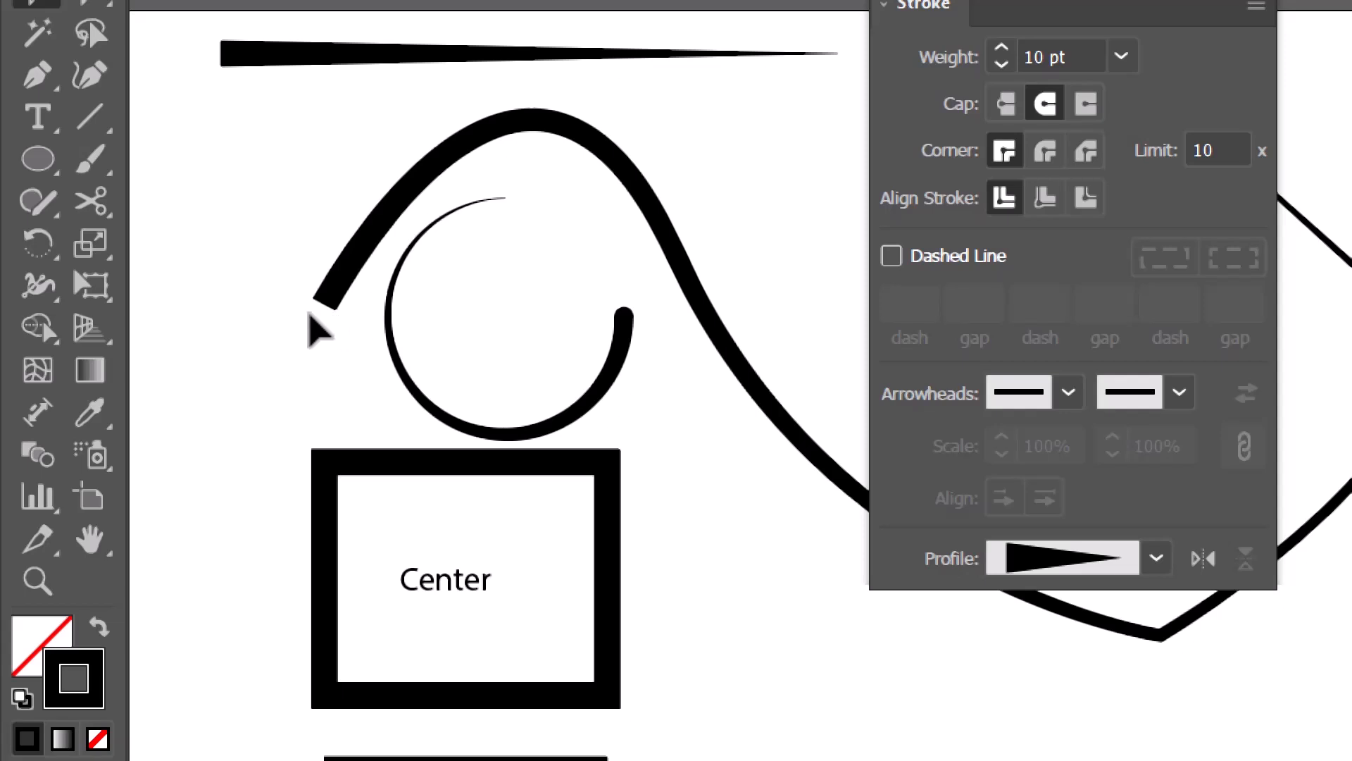
{"action": "left_click", "coordinate": [296, 298]}
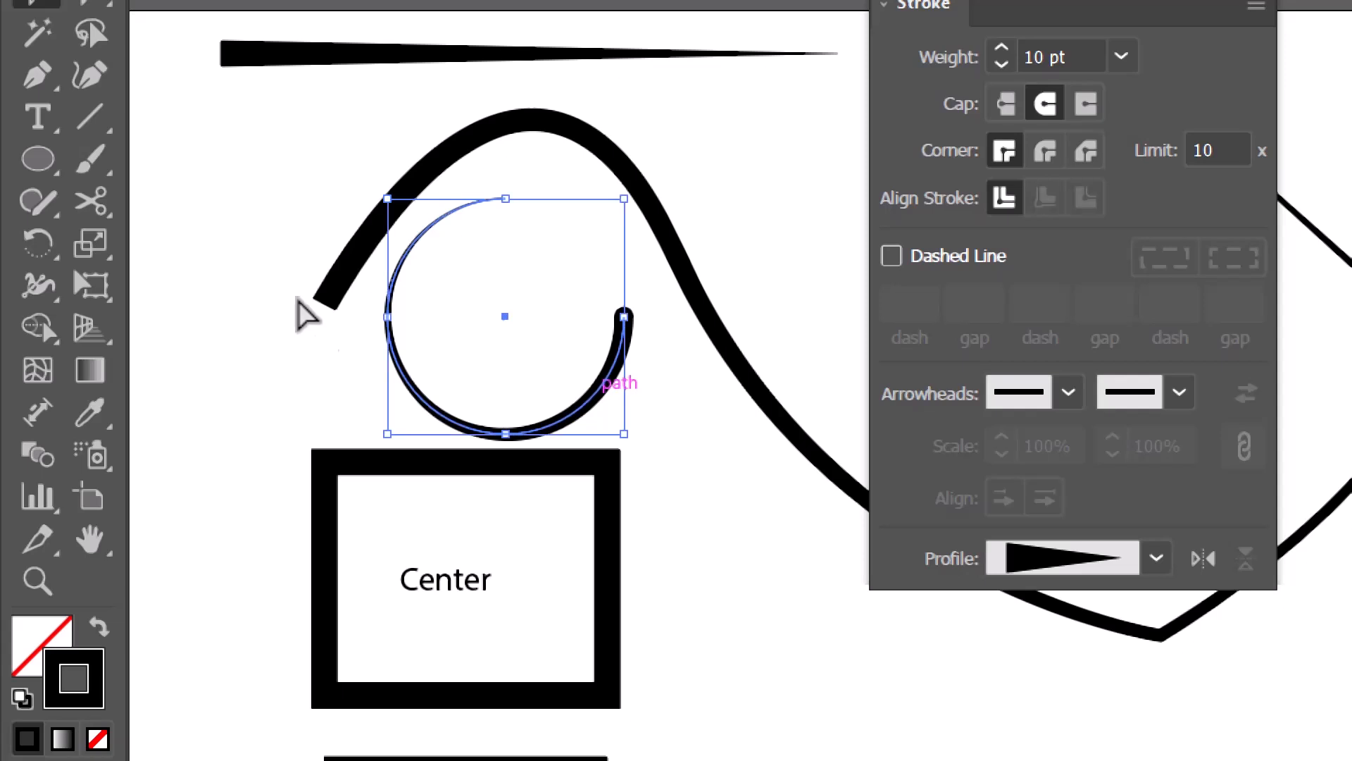
{"action": "key", "text": "a"}
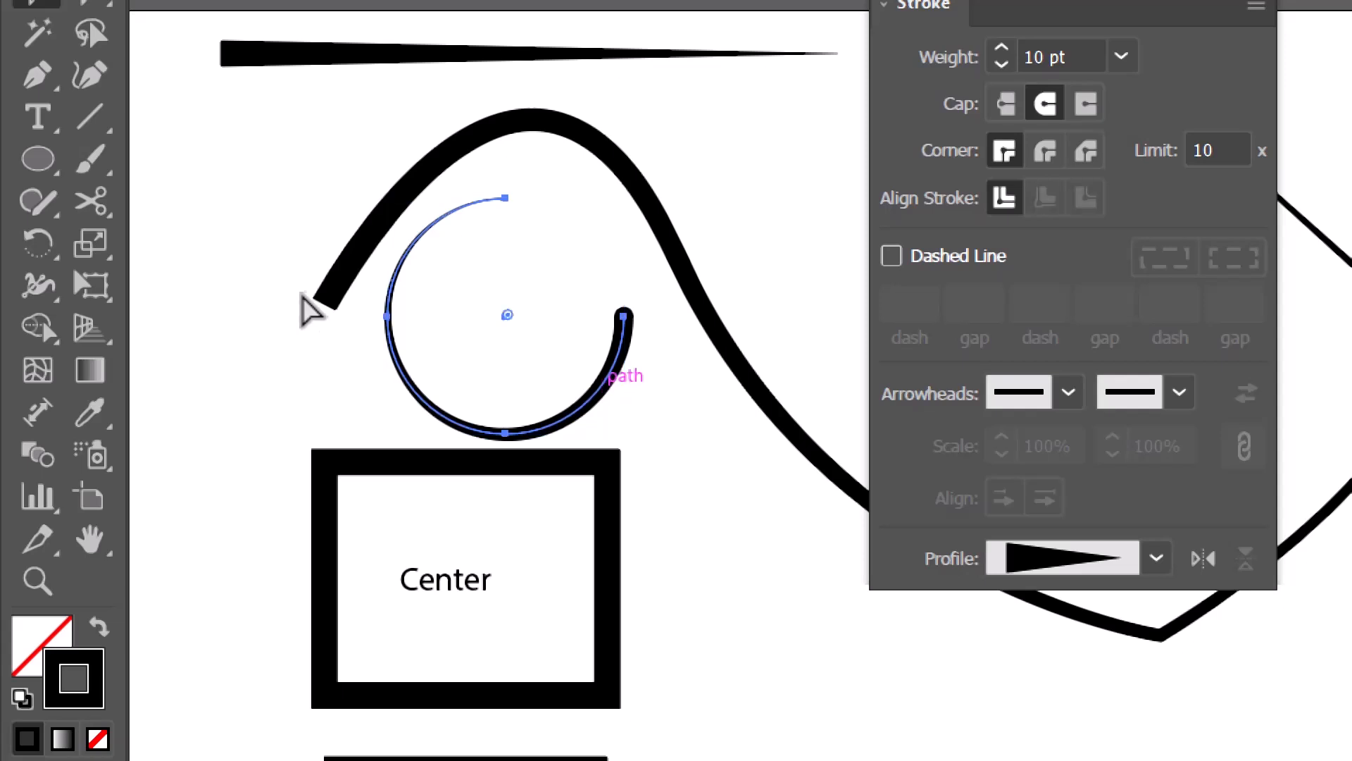
{"action": "key", "text": "v"}
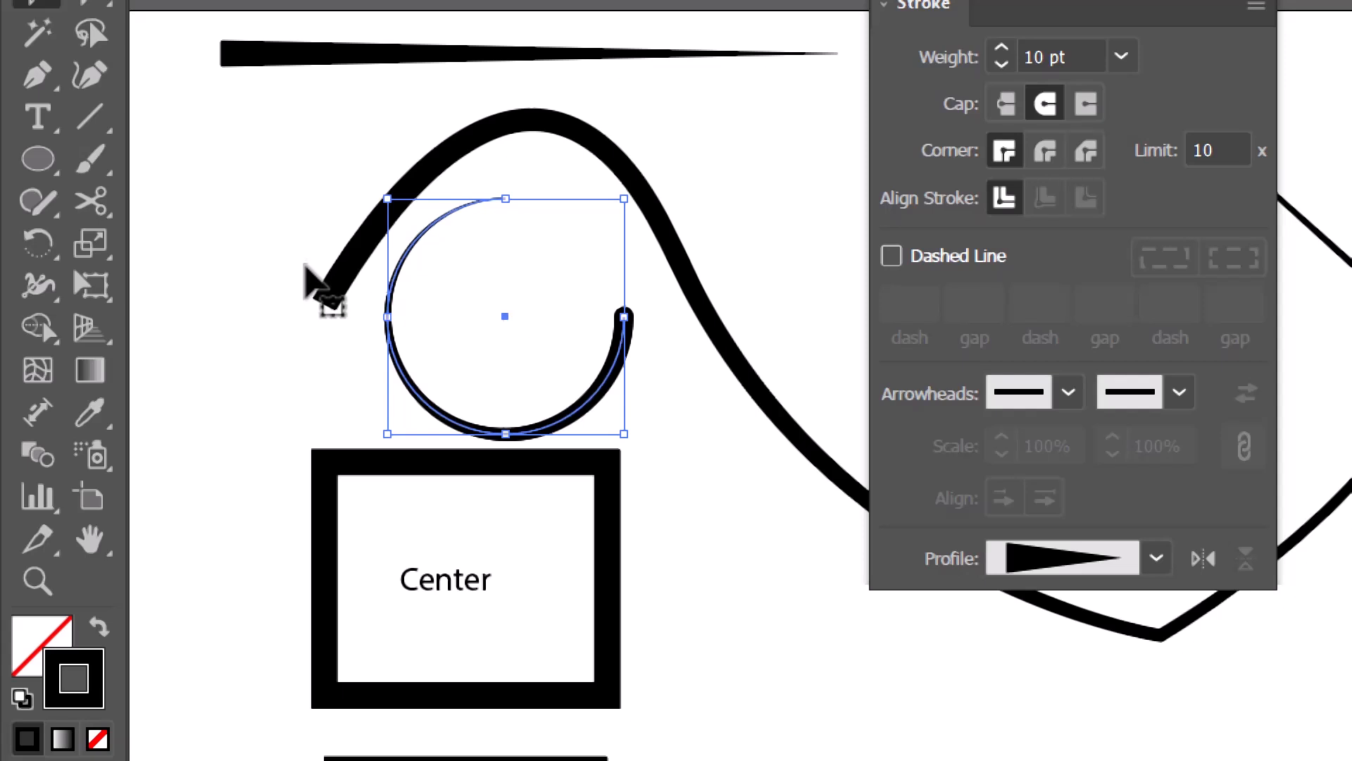
Step: Place a smaller copy of the tapered arc concentrically inside the original, rotated so its opening faces right
{"action": "left_click_drag", "start_coordinate": [321, 324], "coordinate": [297, 215]}
{"action": "left_click", "coordinate": [370, 343]}
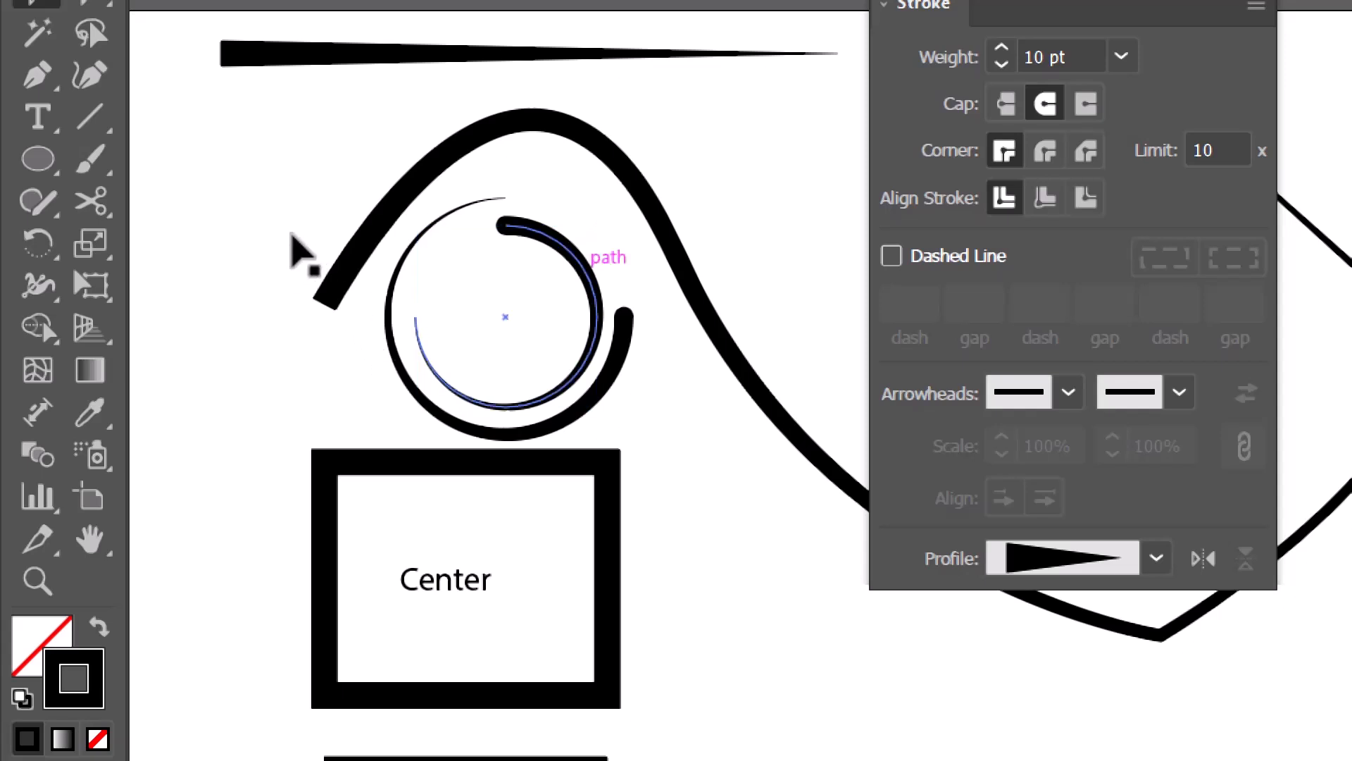
{"action": "left_click", "coordinate": [291, 235]}
{"action": "left_click_drag", "start_coordinate": [299, 204], "coordinate": [261, 195]}
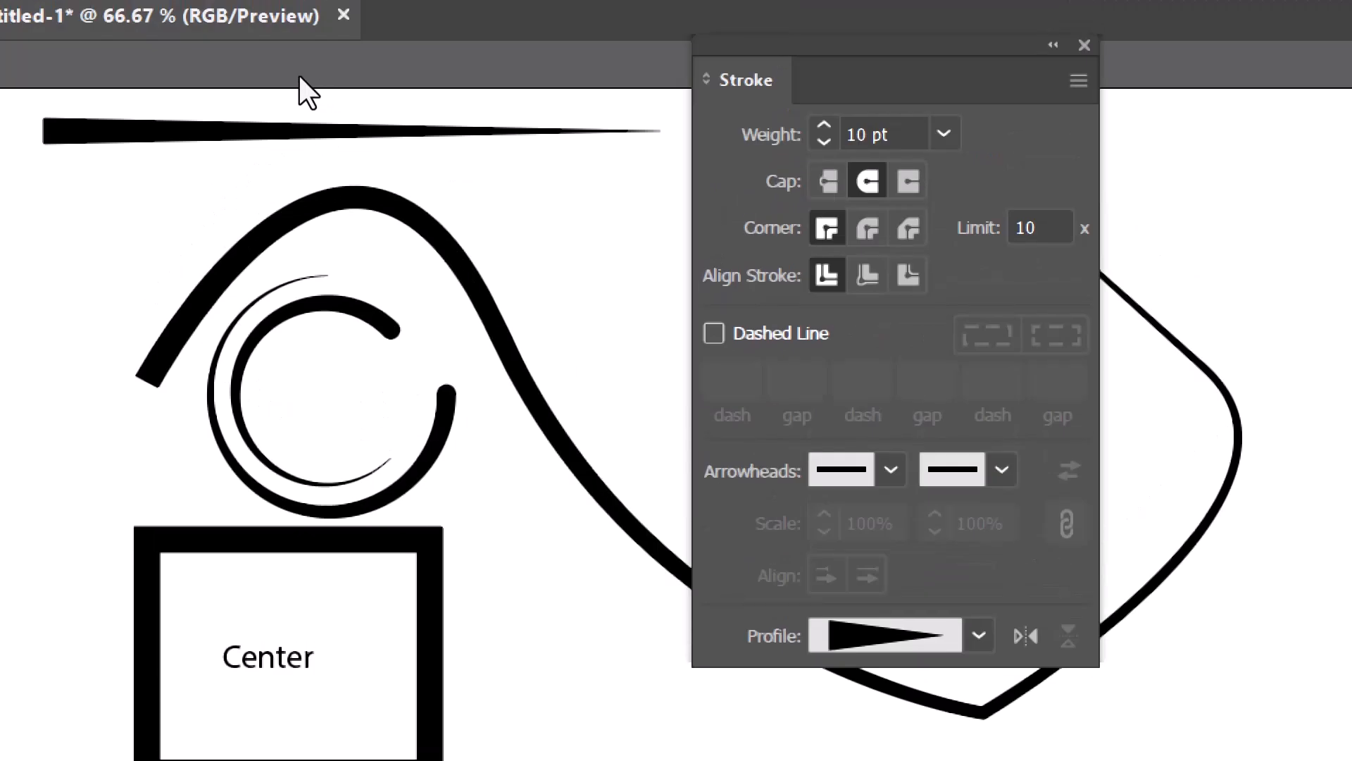
Step: Flip the straight line's triangular width profile along its length so the thick end is on the right
{"action": "left_click", "coordinate": [266, 134]}
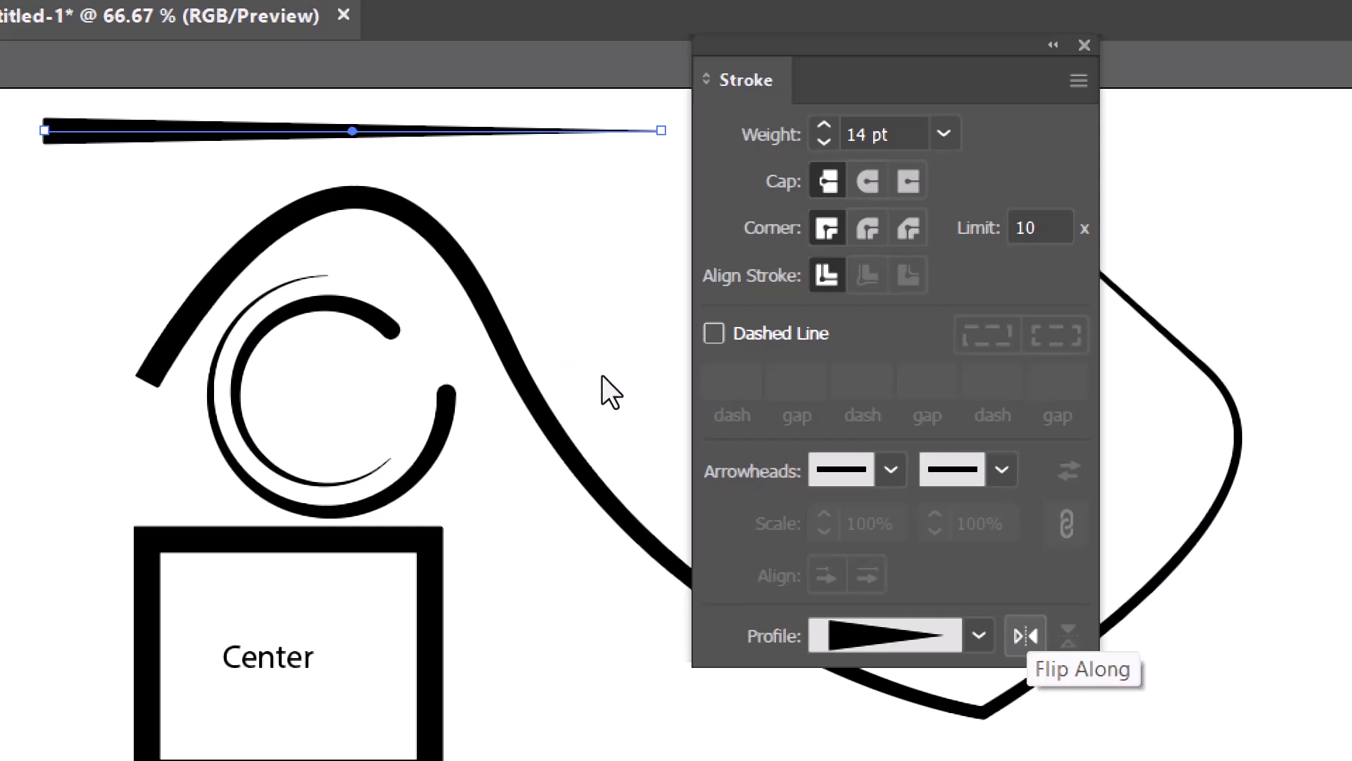
{"action": "left_click", "coordinate": [1025, 635]}
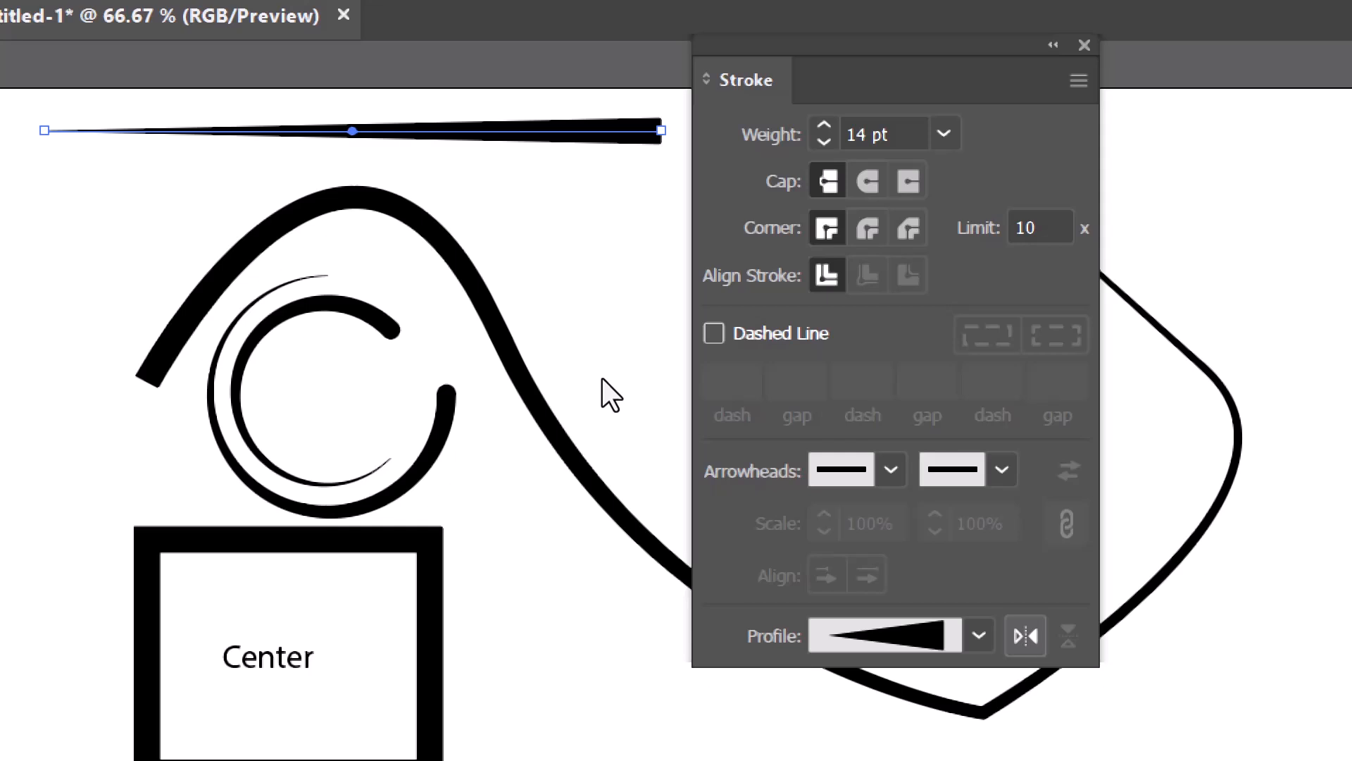
{"action": "left_click", "coordinate": [1026, 636]}
{"action": "left_click", "coordinate": [1025, 636]}
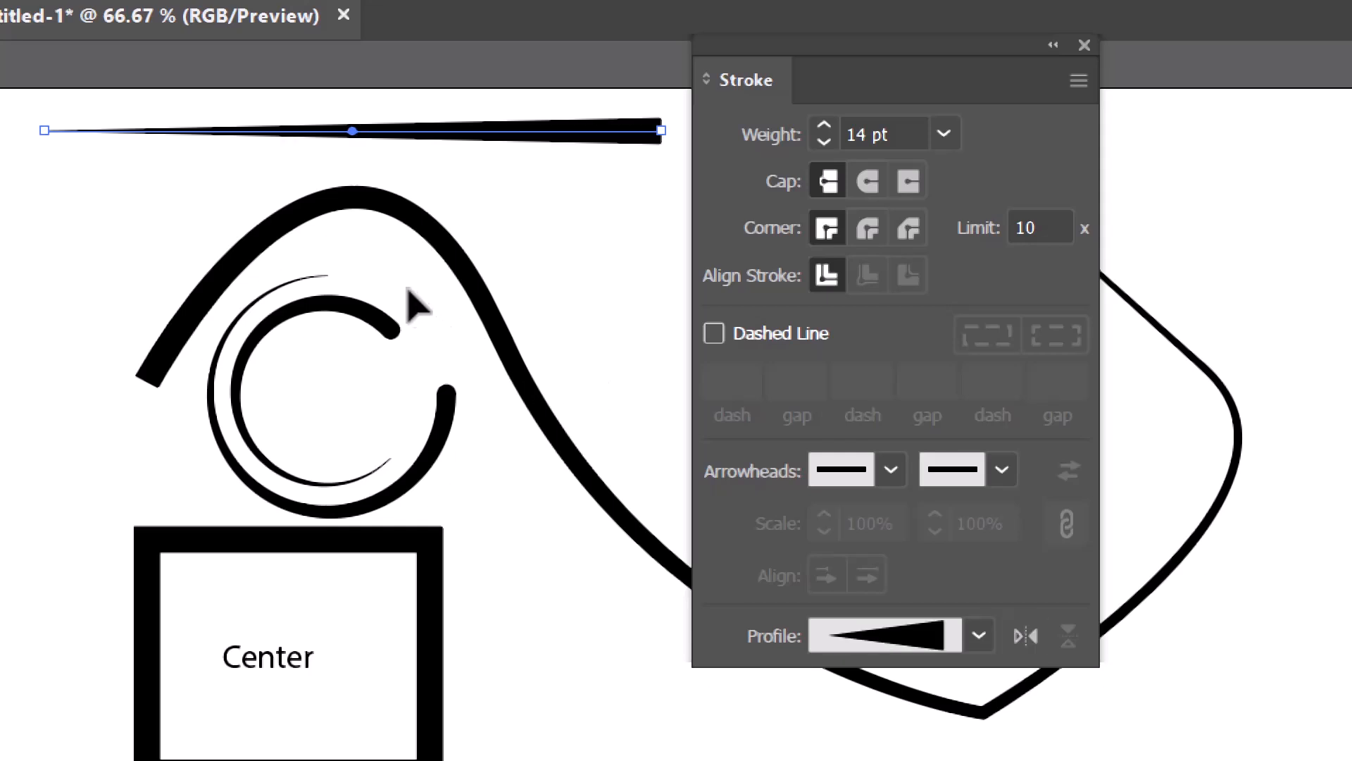
Step: Apply the half-dome width profile to the curved path and try flipping the profile across the path
{"action": "left_click", "coordinate": [581, 454]}
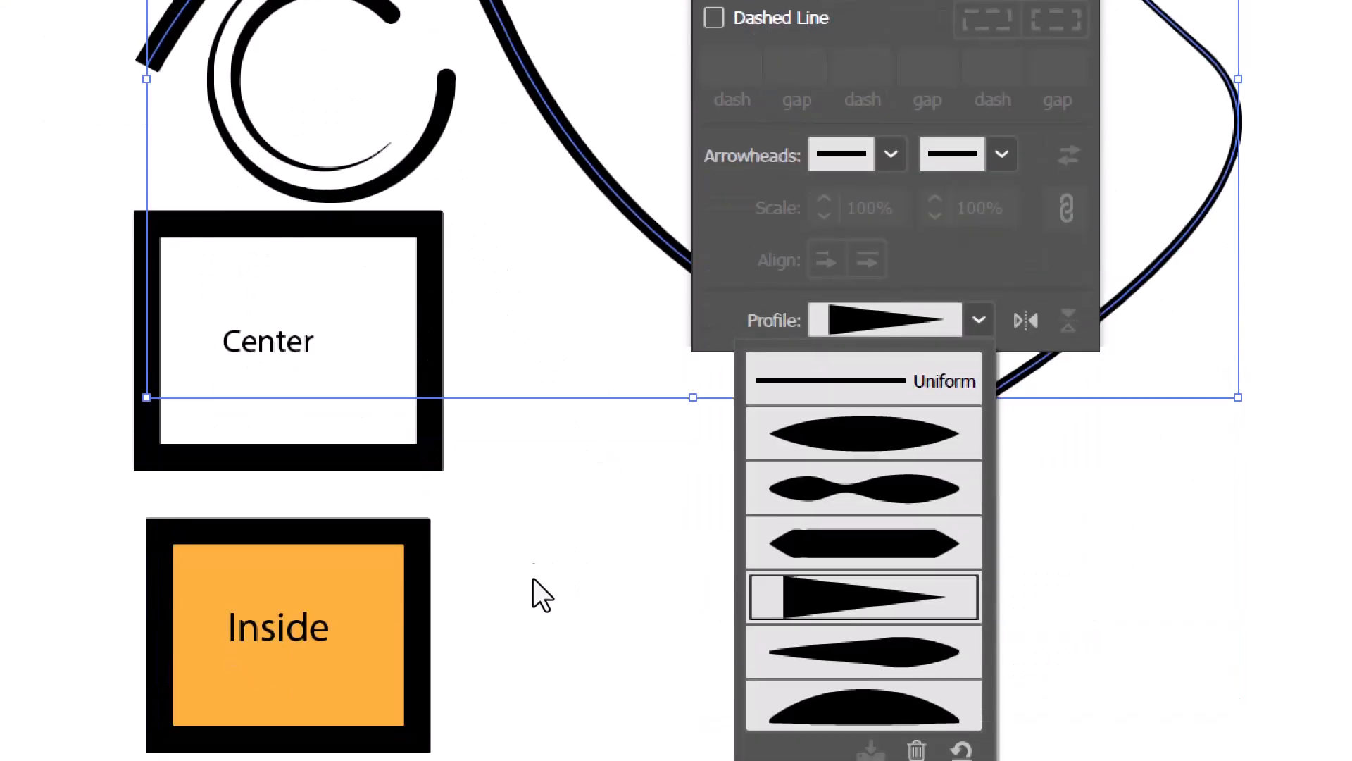
{"action": "left_click", "coordinate": [875, 680]}
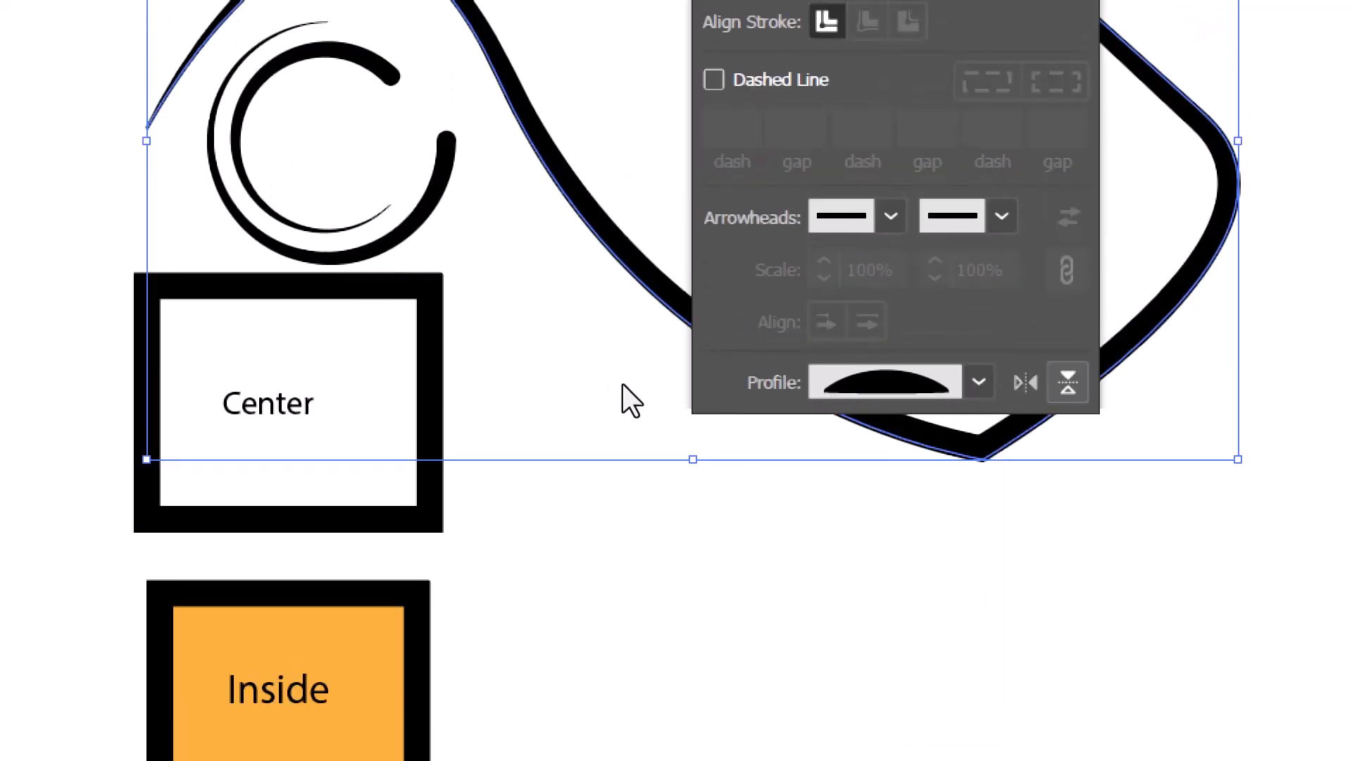
{"action": "left_click", "coordinate": [1068, 382]}
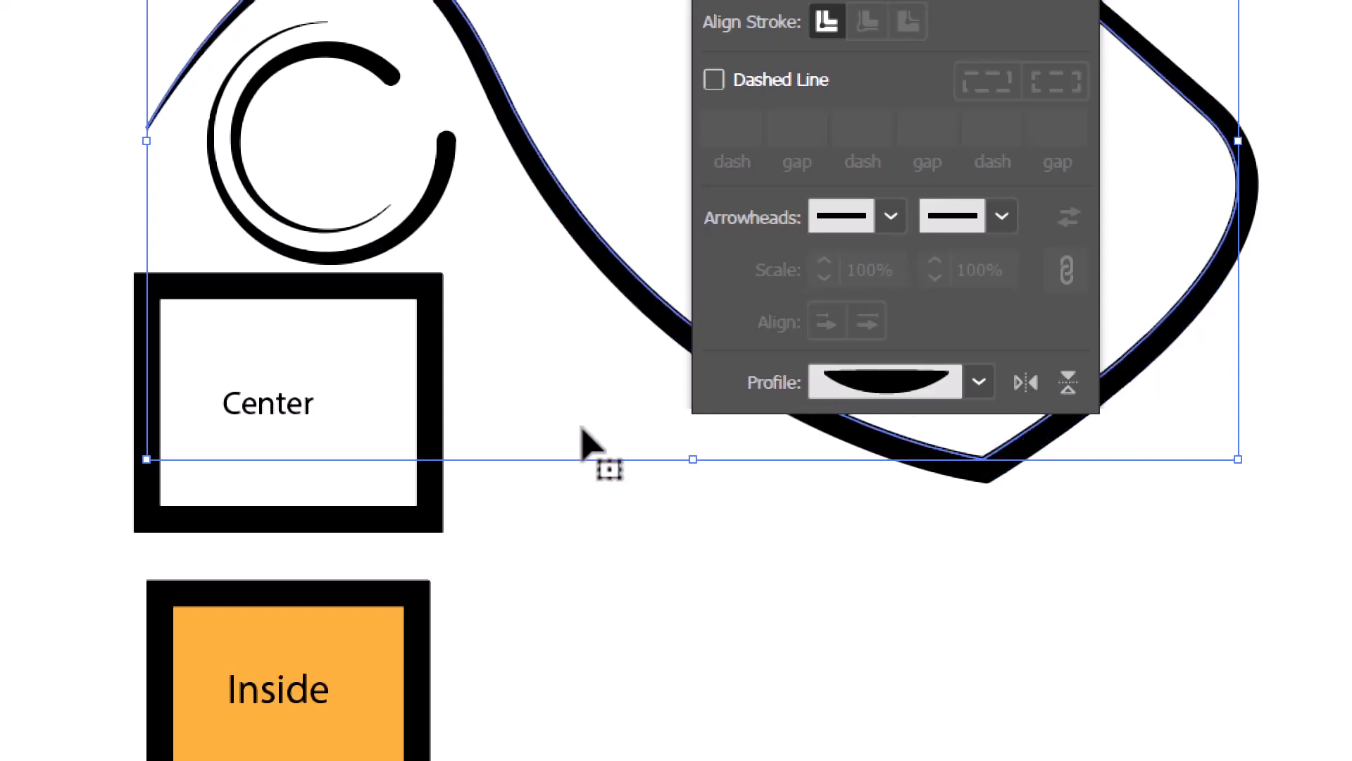
{"action": "left_click", "coordinate": [1068, 382]}
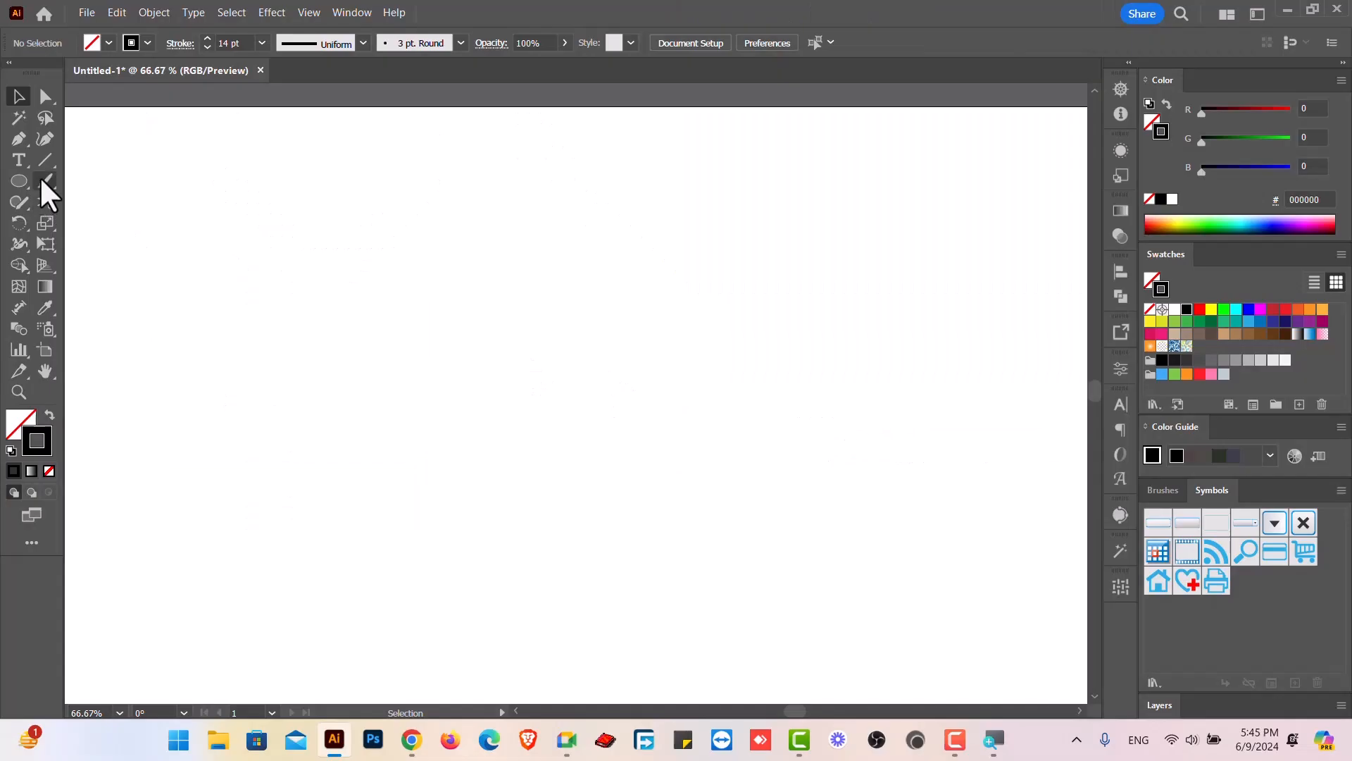
Step: Draw a horizontal 14 pt straight line on the blank canvas and widen its left end with the Width tool
{"action": "left_click", "coordinate": [45, 159]}
{"action": "mouse_move", "coordinate": [243, 319]}
{"action": "left_mouse_down"}
{"action": "mouse_move", "coordinate": [715, 306]}
{"action": "mouse_move", "coordinate": [762, 319]}
{"action": "left_mouse_up"}
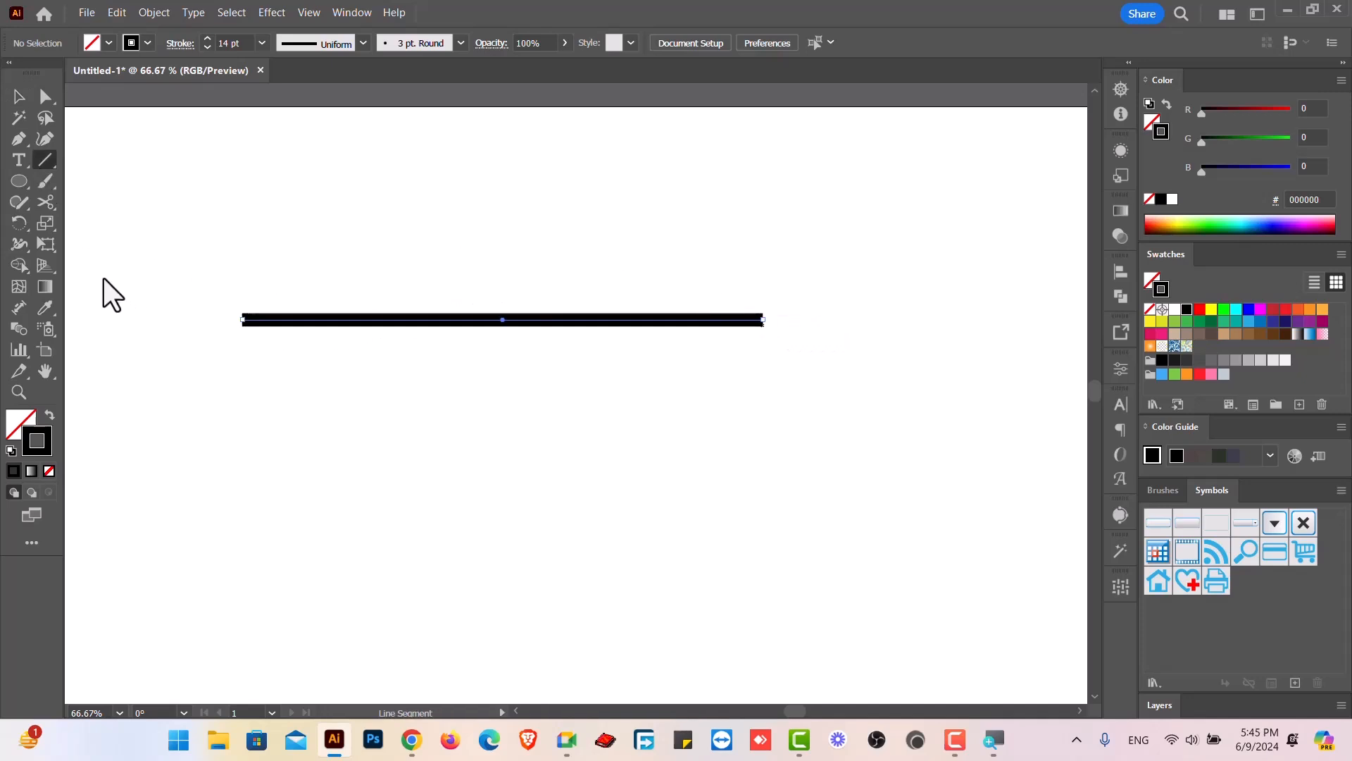
{"action": "left_click", "coordinate": [20, 244]}
{"action": "left_click", "coordinate": [27, 255]}
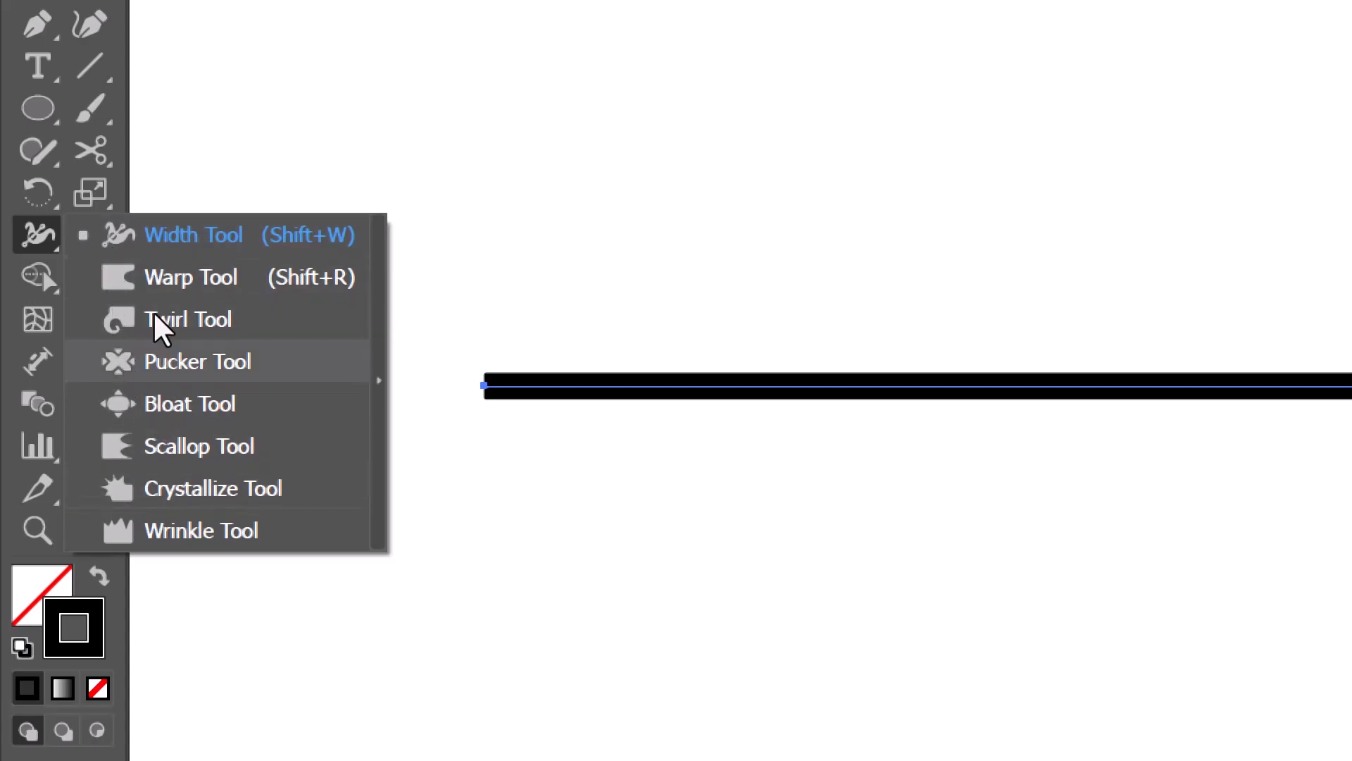
{"action": "left_click", "coordinate": [133, 239]}
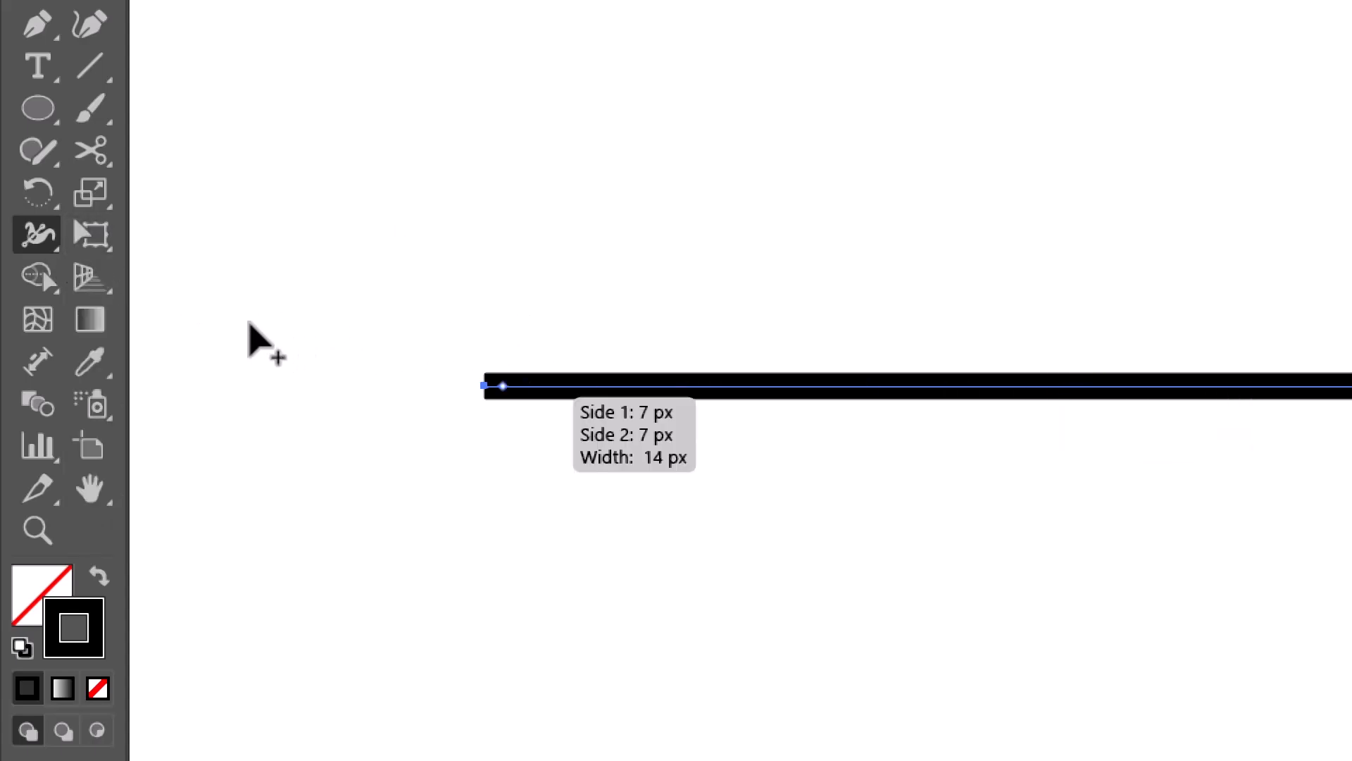
{"action": "left_click_drag", "start_coordinate": [243, 328], "coordinate": [245, 359]}
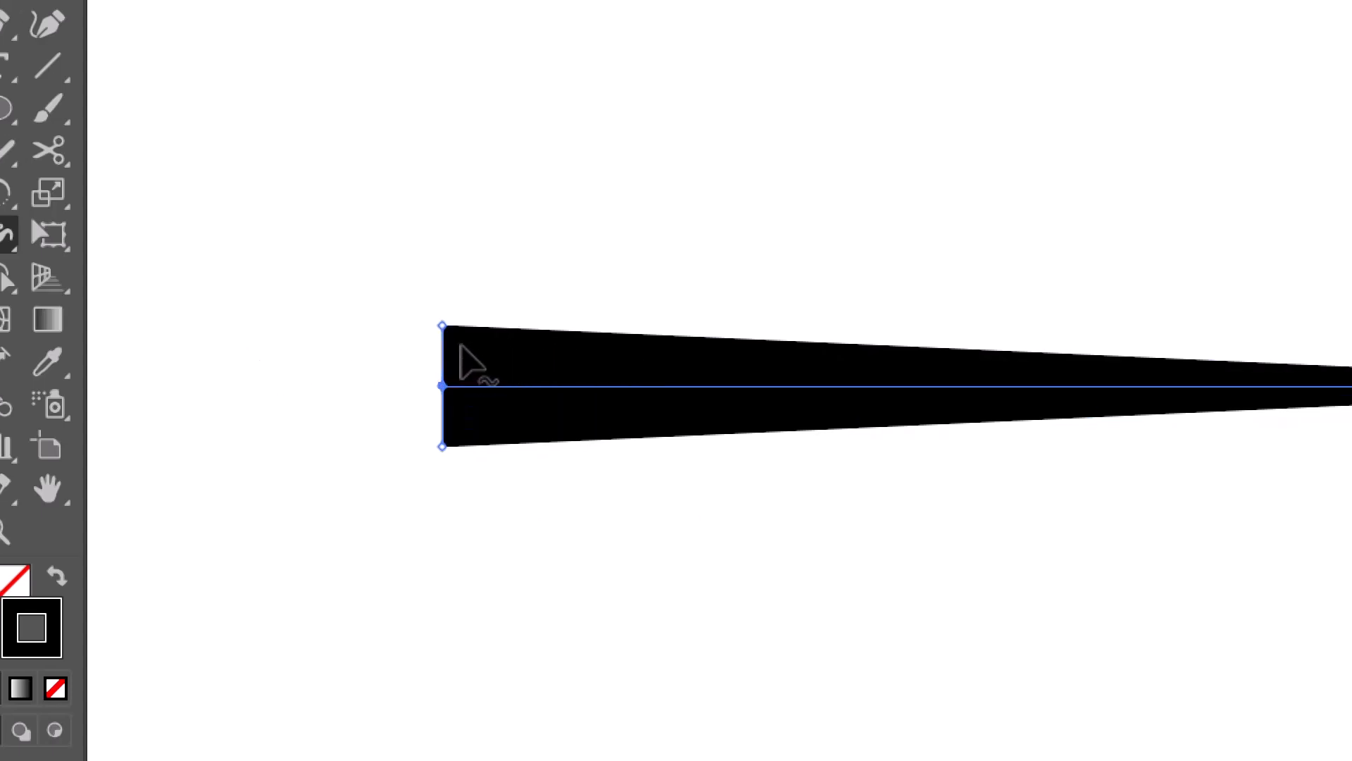
Step: Reshape the line with the Width tool, narrowing it left of center and near the right end and widening its middle and right end
{"action": "left_click_drag", "start_coordinate": [400, 324], "coordinate": [406, 333]}
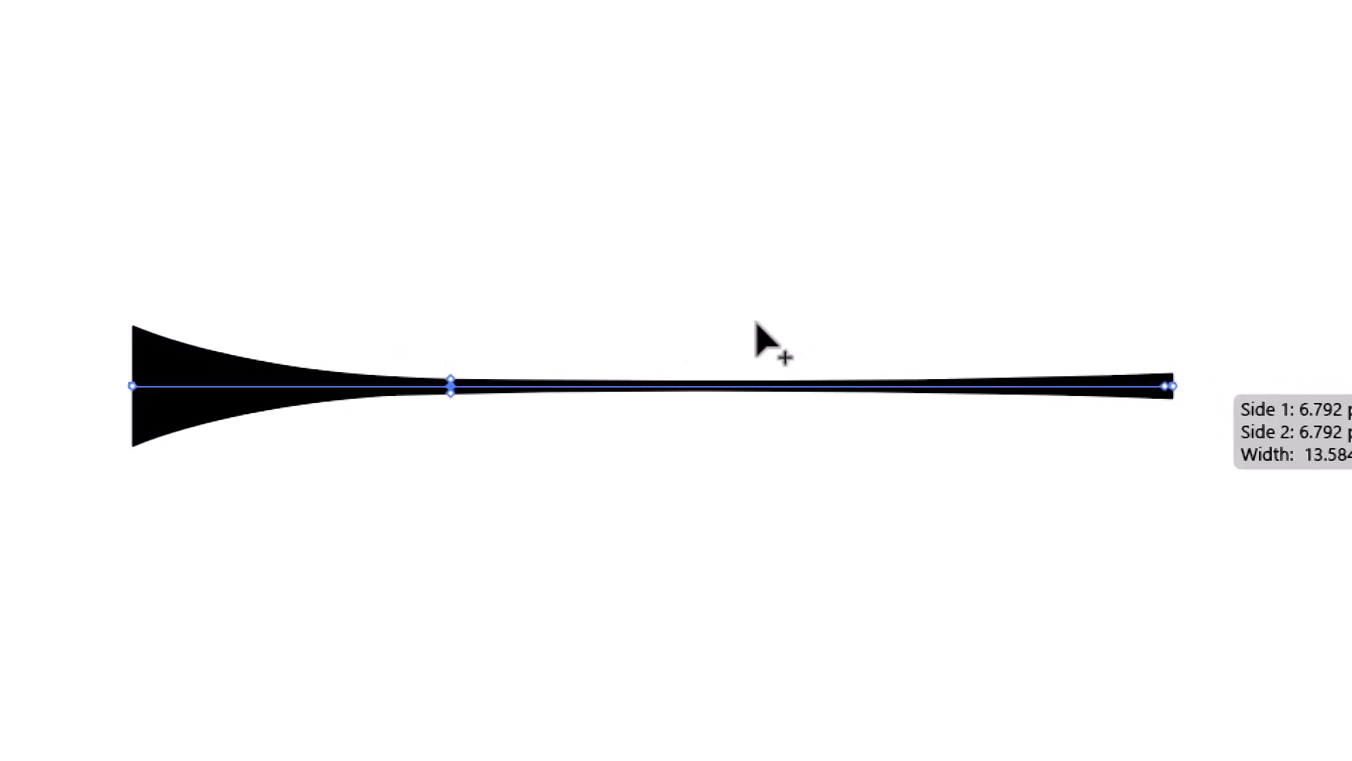
{"action": "left_click_drag", "start_coordinate": [760, 341], "coordinate": [695, 312]}
{"action": "left_click_drag", "start_coordinate": [541, 320], "coordinate": [569, 375]}
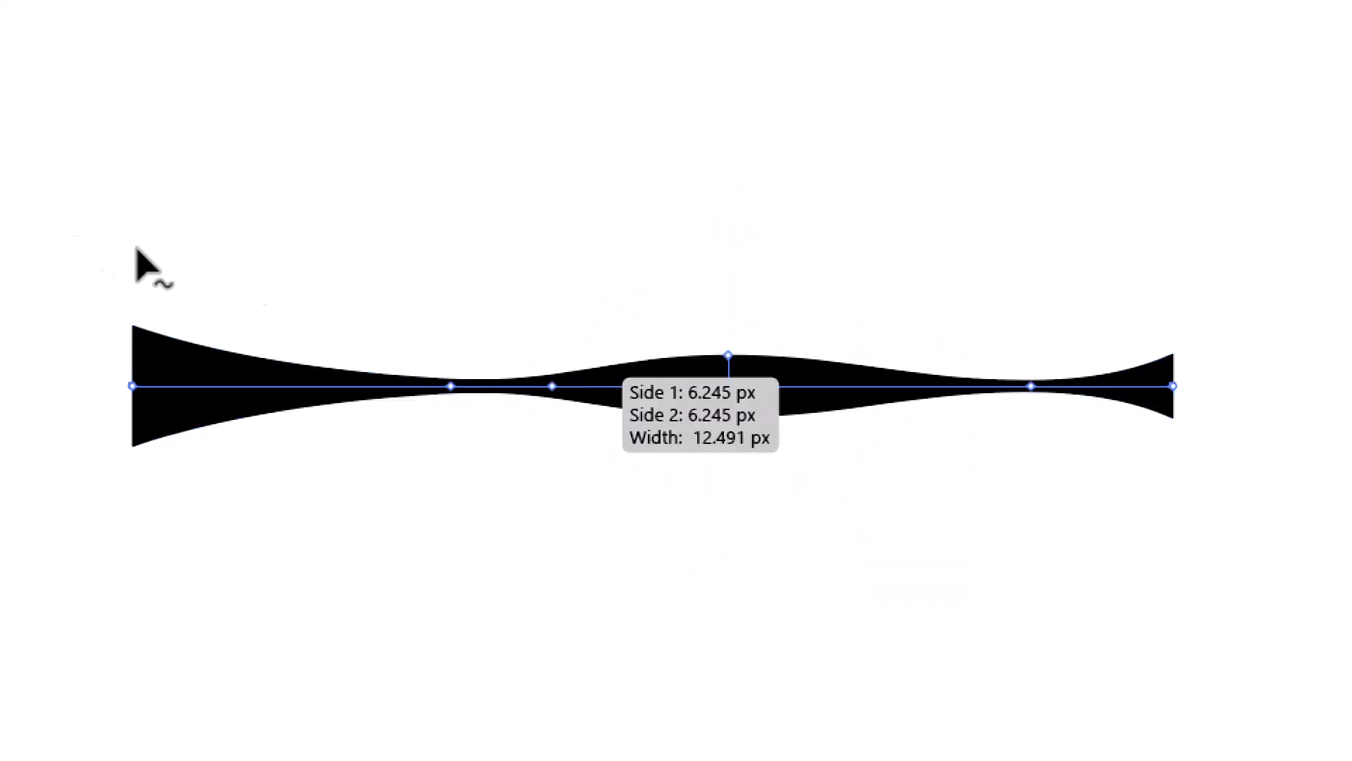